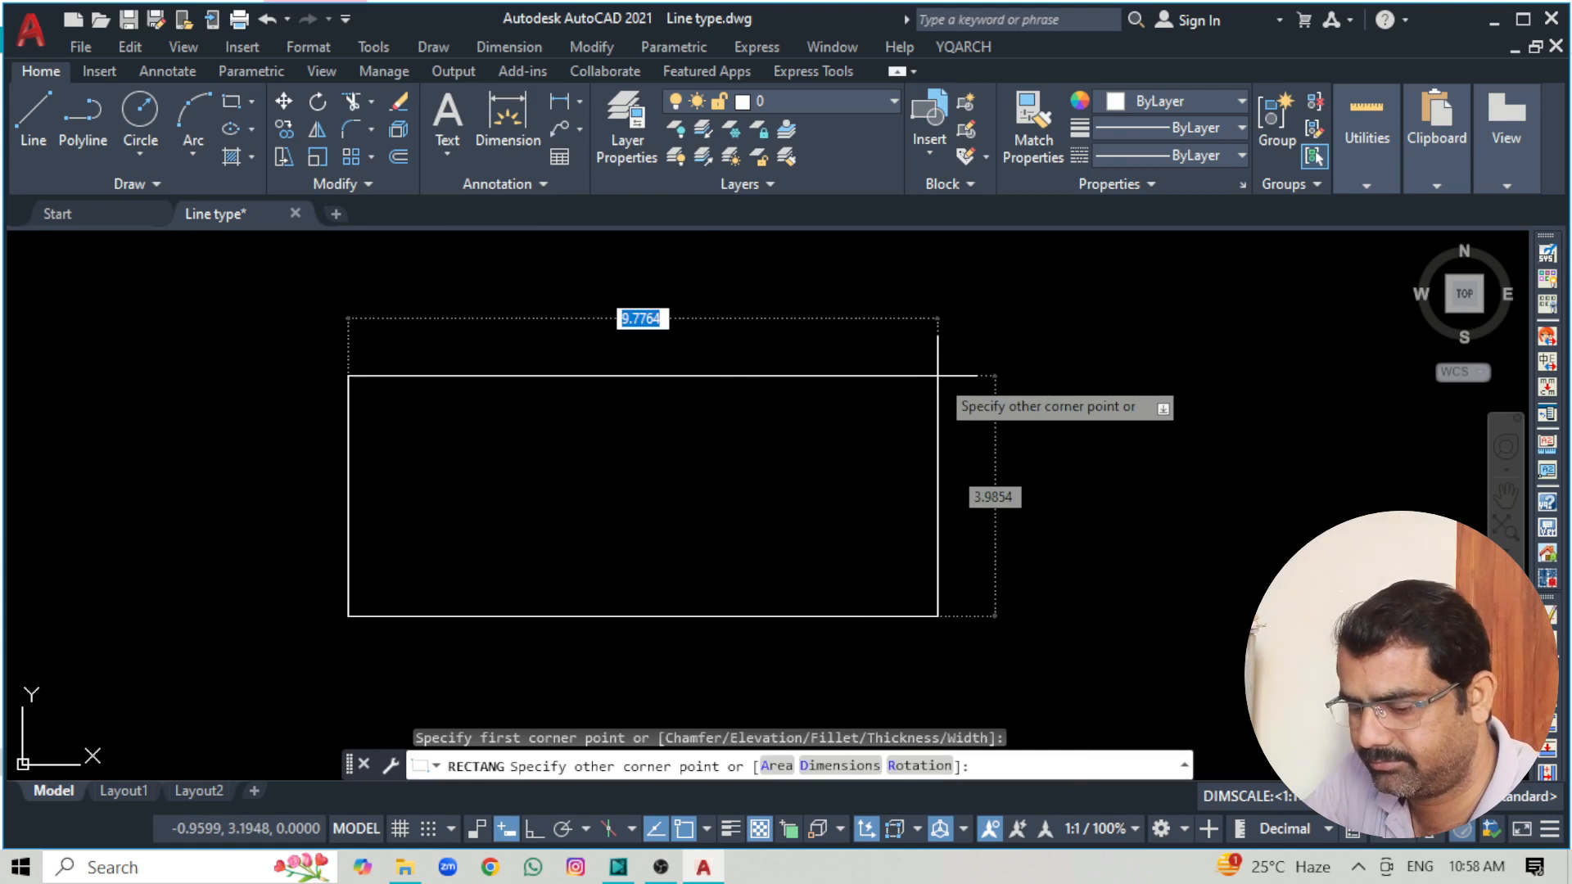
Finish the rectangle with a width of 100 and a height of 50 units.
text(100)
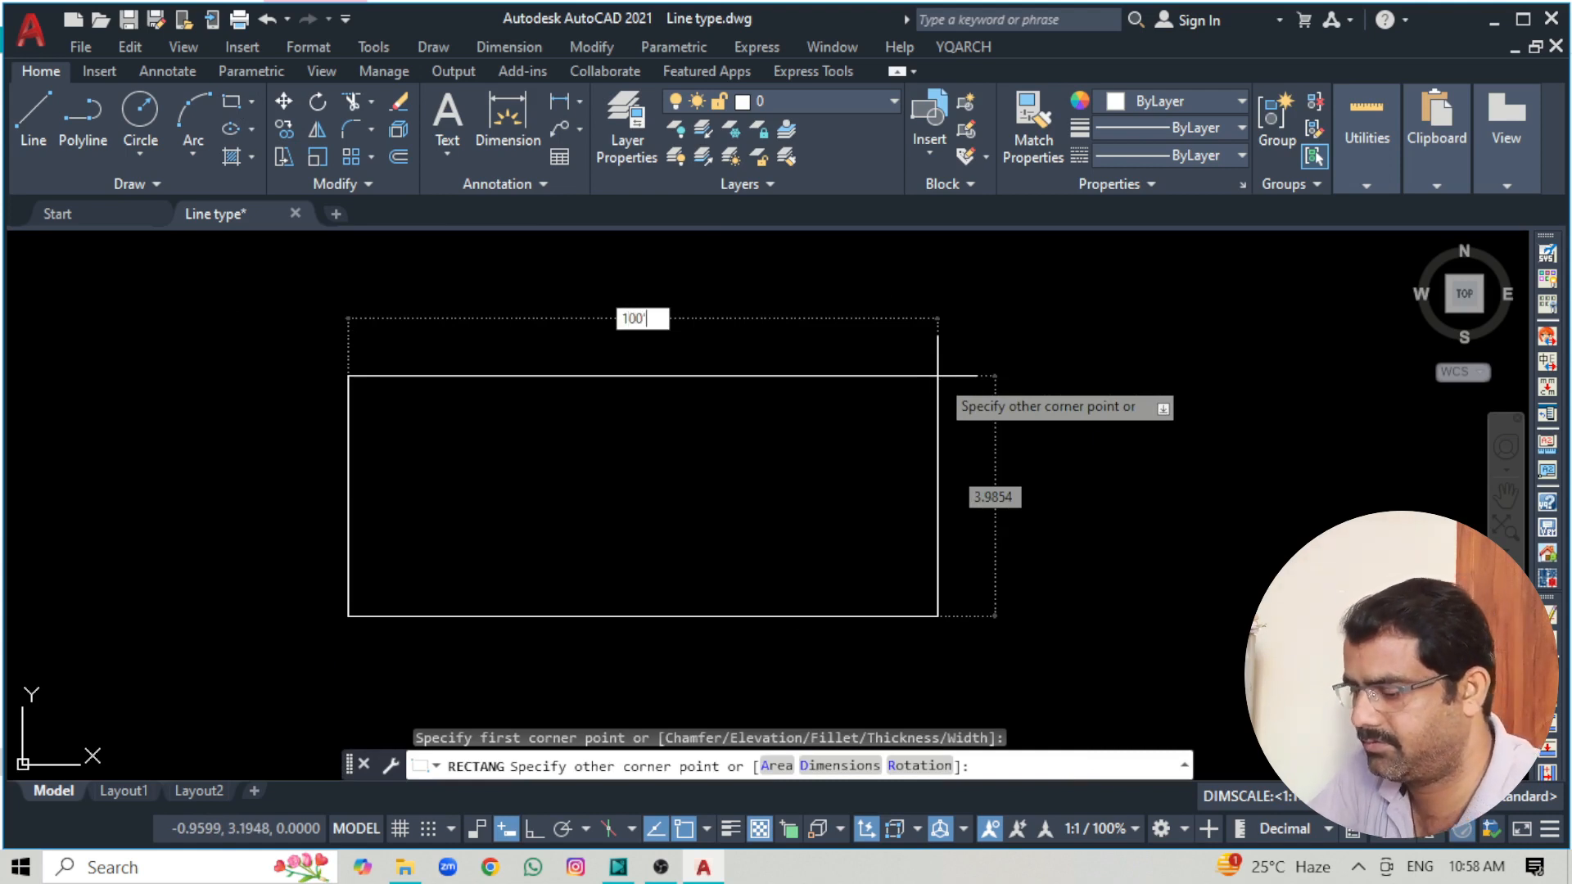
key(Tab)
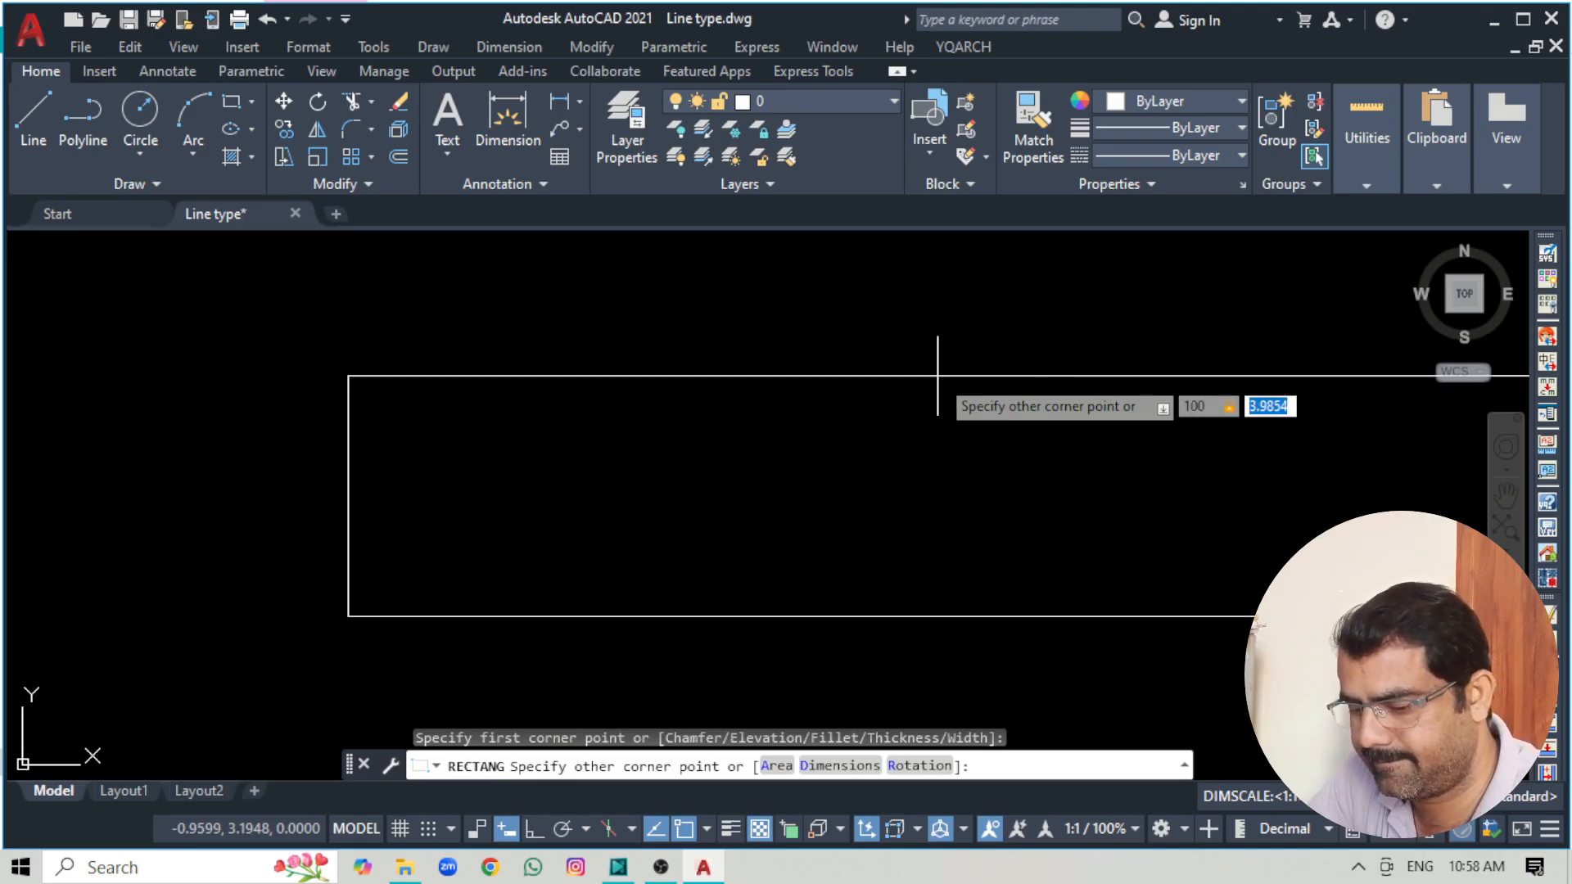
text(50)
key(Return)
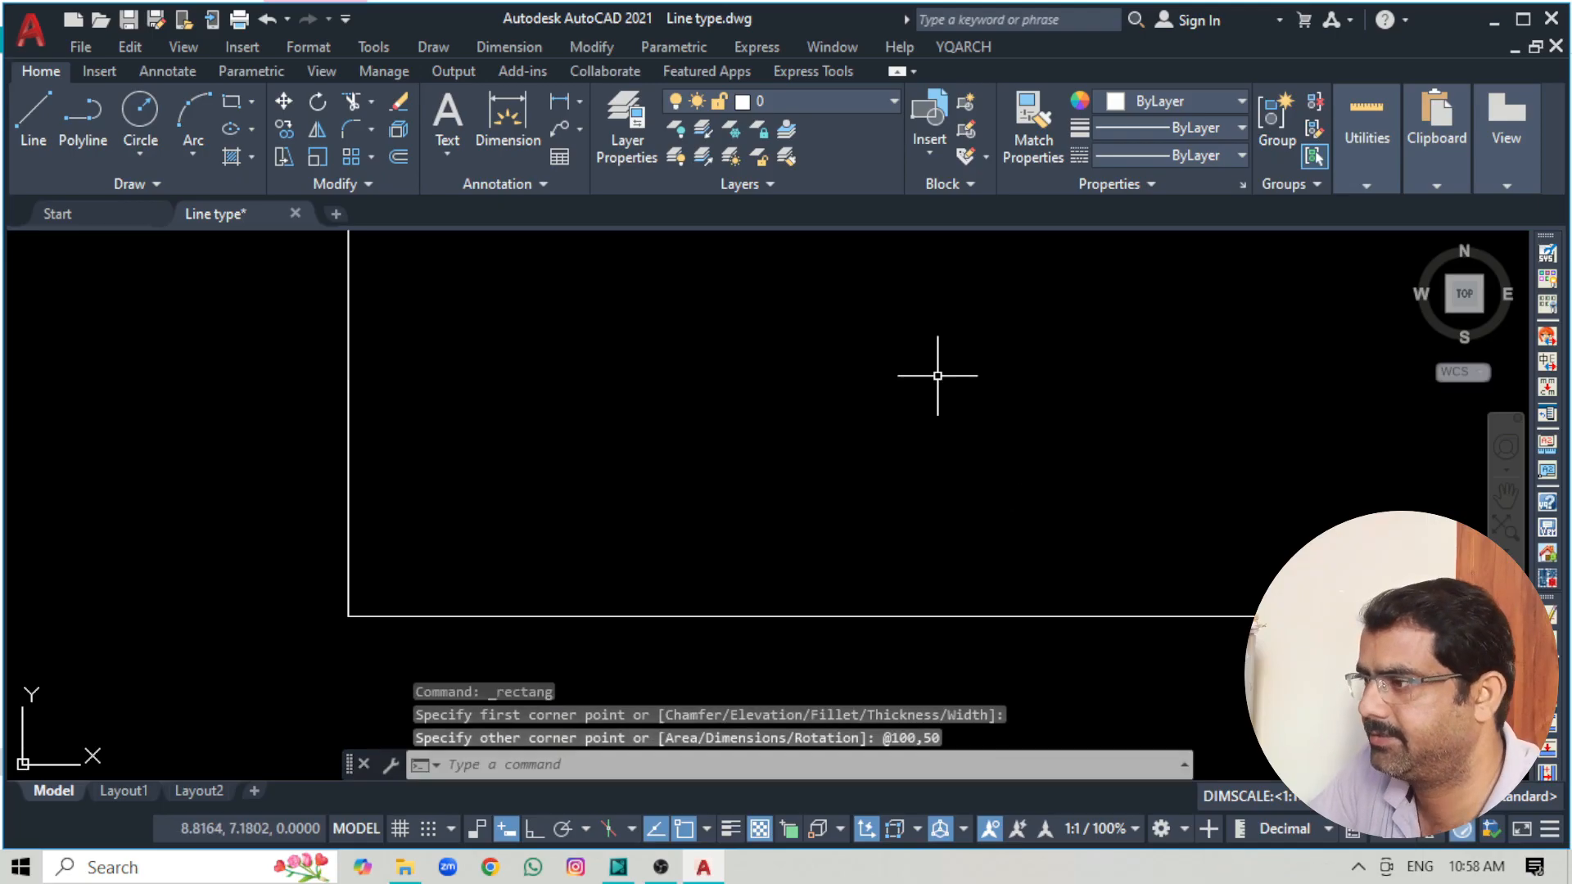
Draw a horizontal line across the rectangle, joining the midpoints of its two vertical sides.
middle_click(835, 397)
middle_click(835, 396)
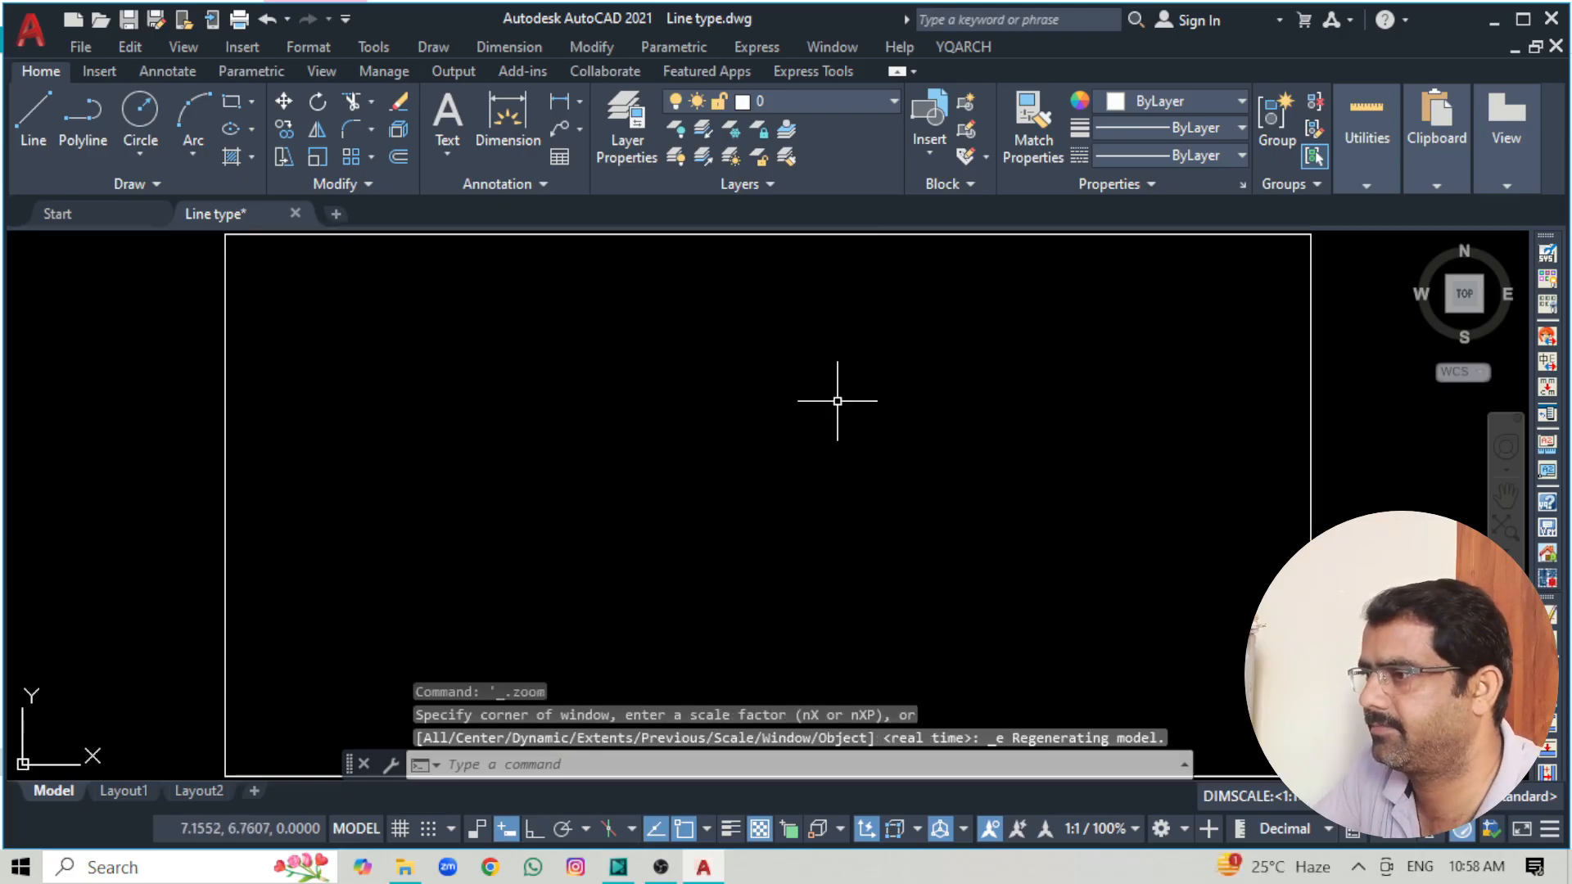
scroll(664, 334, down, 2)
middle_drag(768, 417, 667, 424)
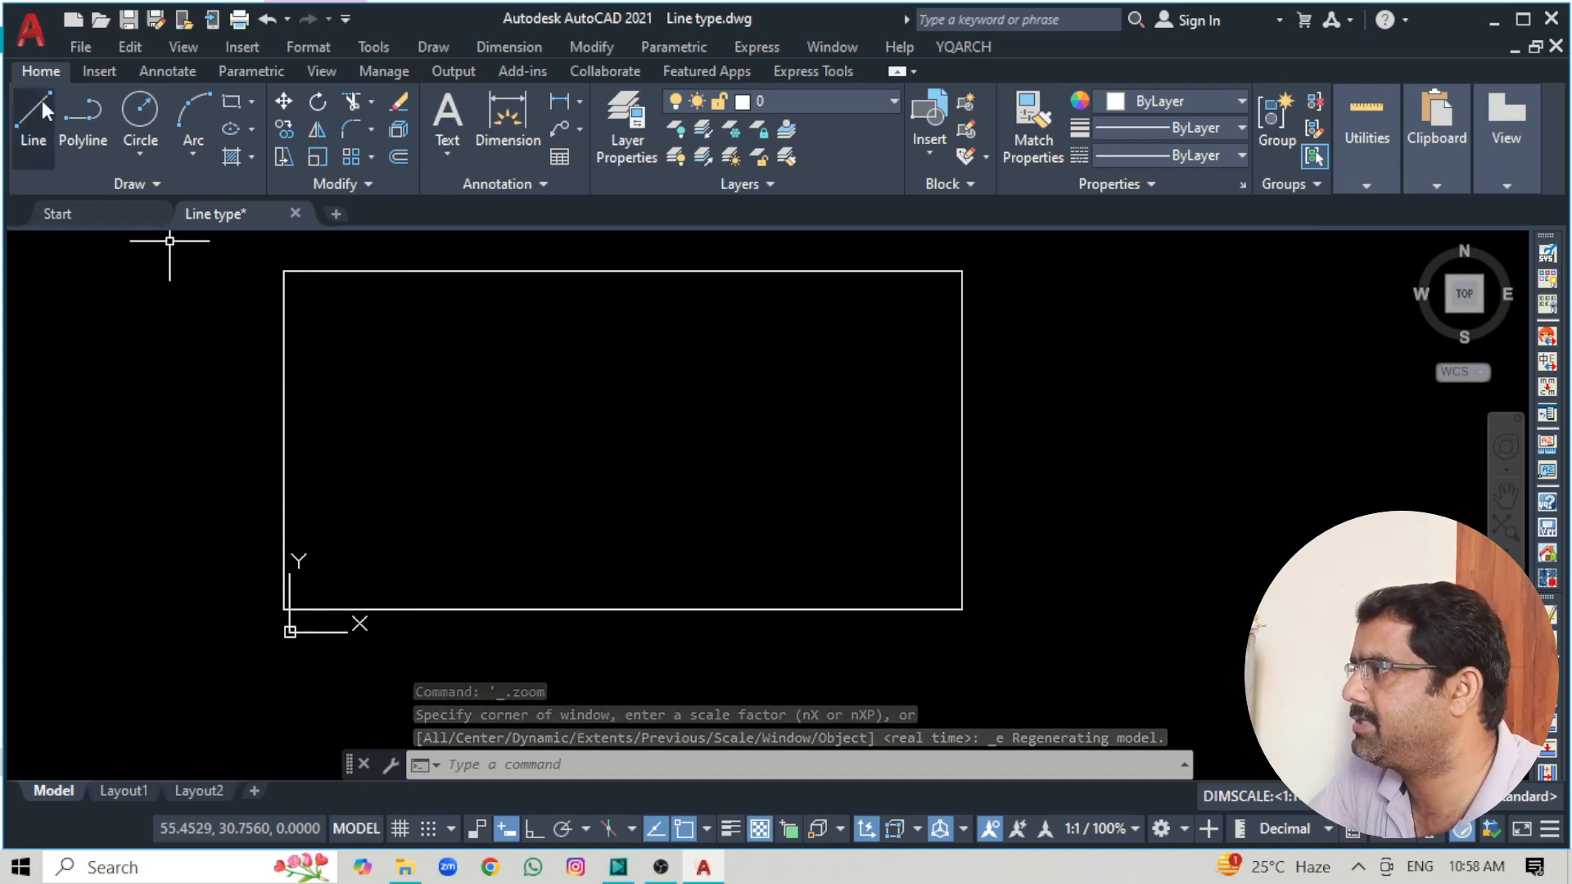
click(33, 123)
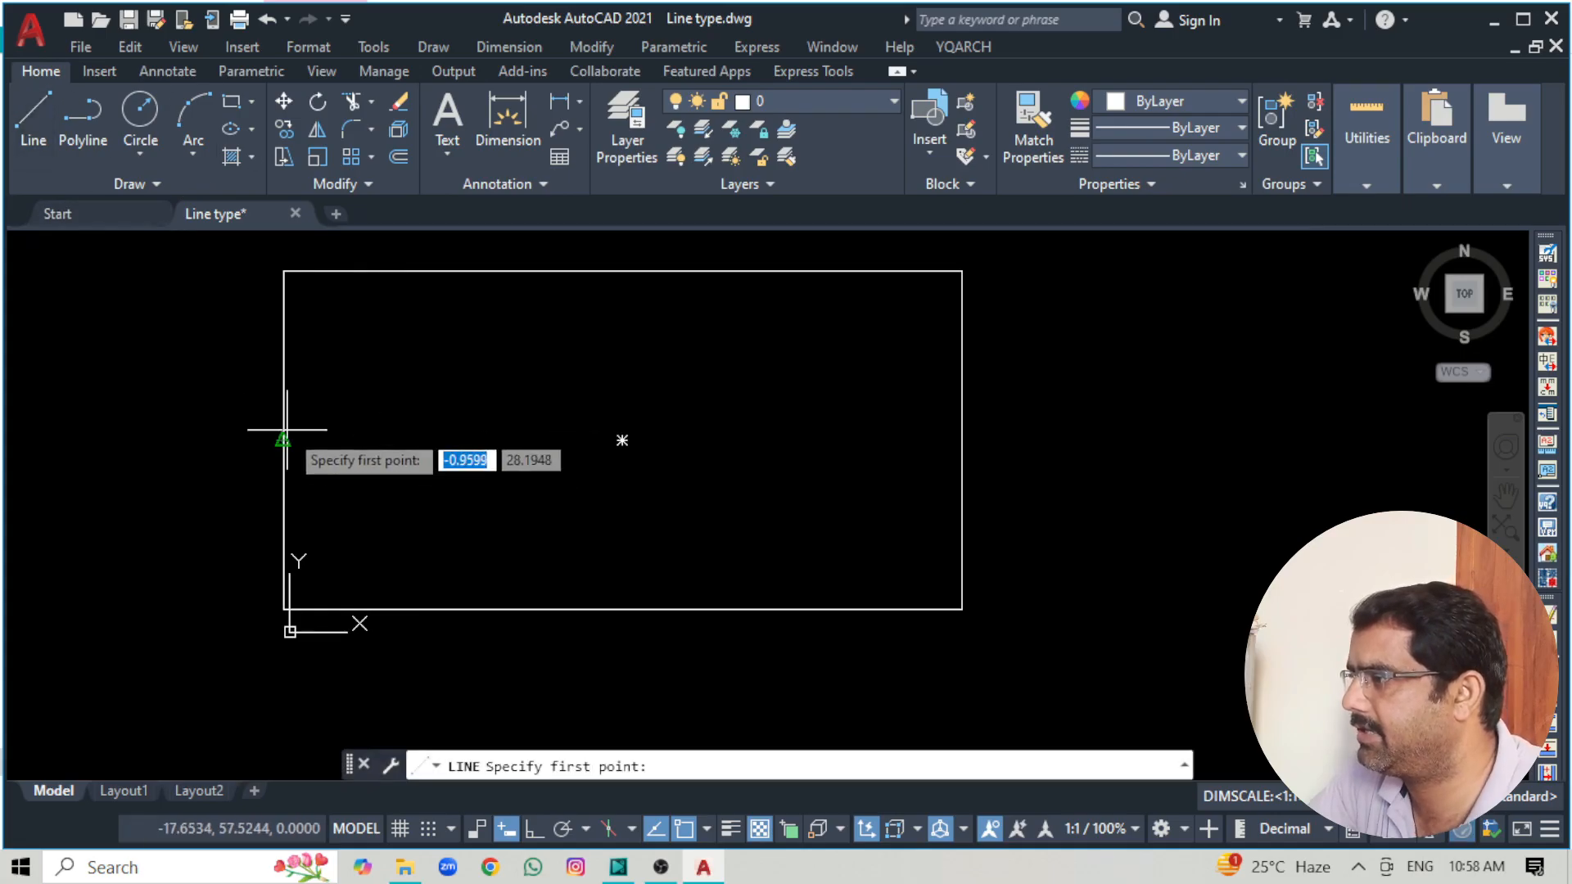
click(284, 439)
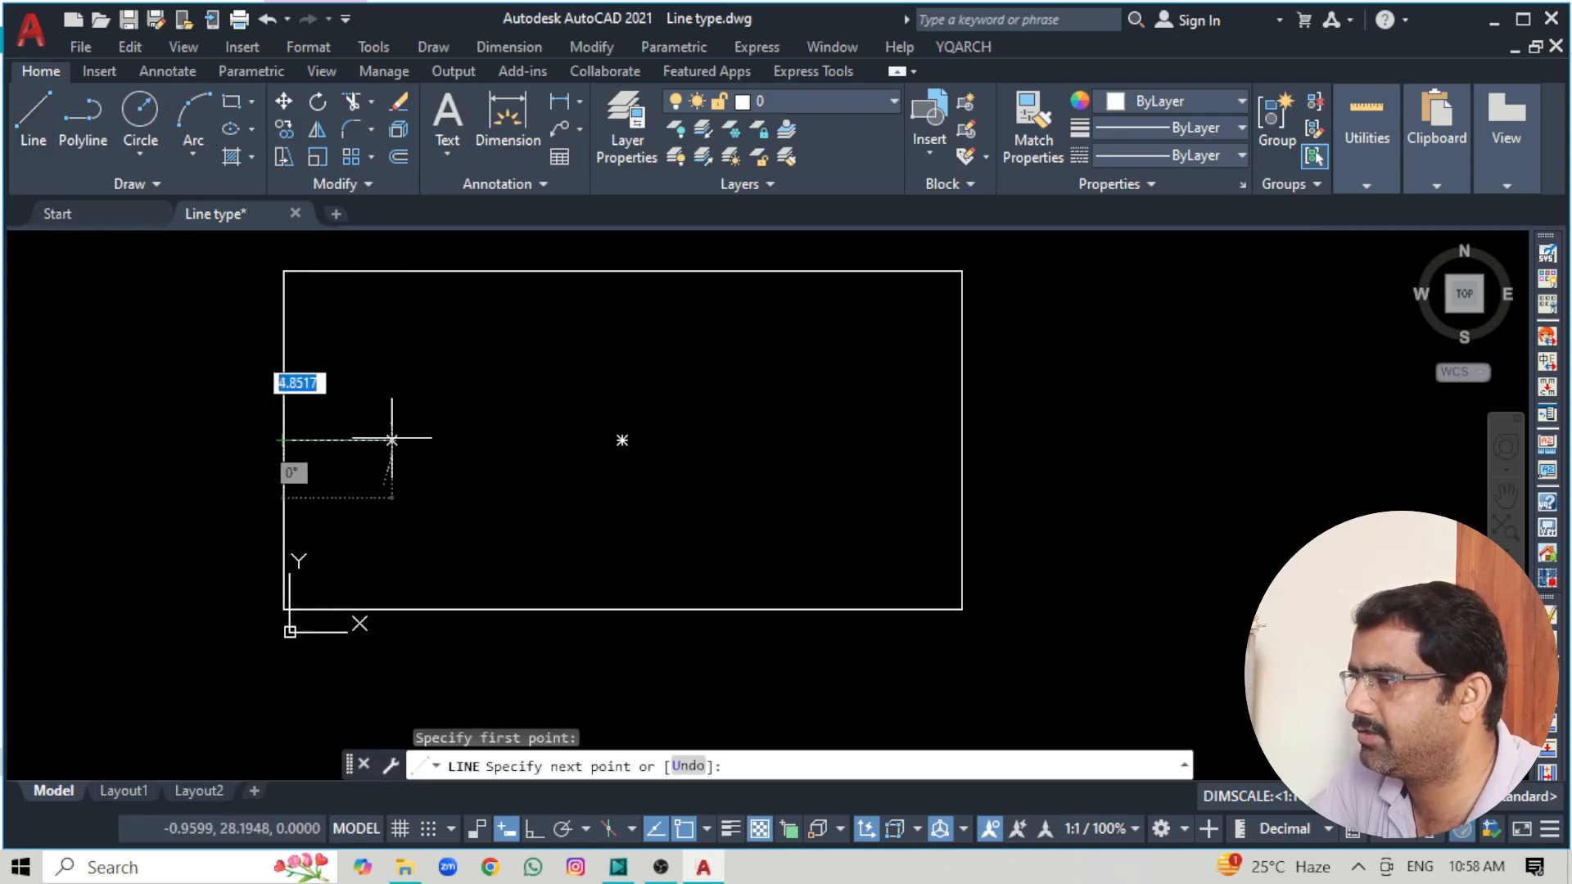
click(961, 440)
key(Return)
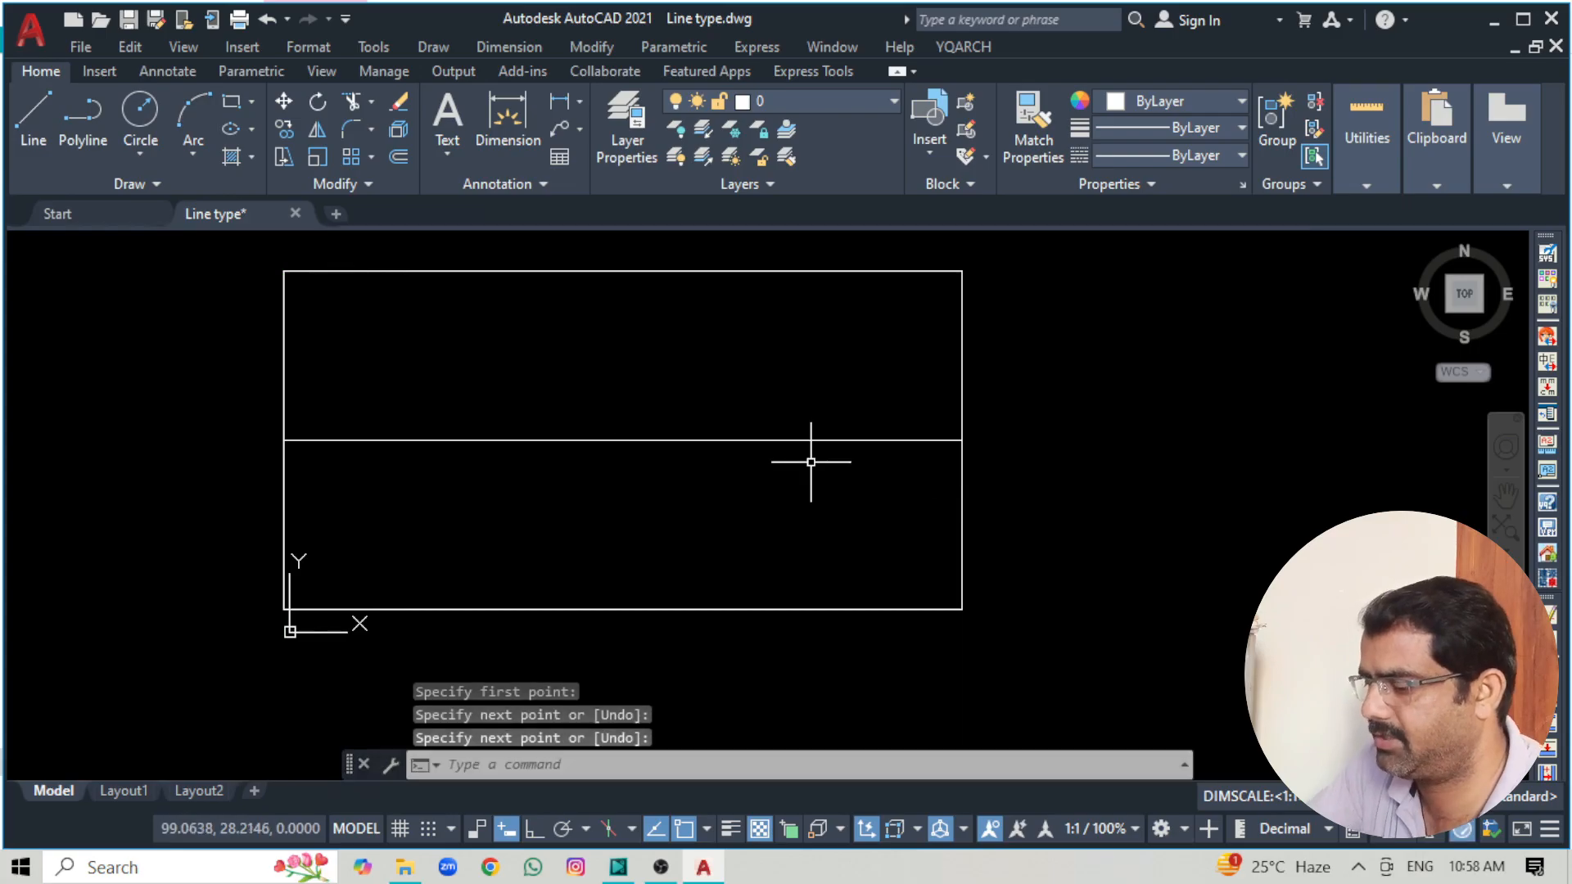
Offset the horizontal middle line upward by 3 units.
text(o)
key(Return)
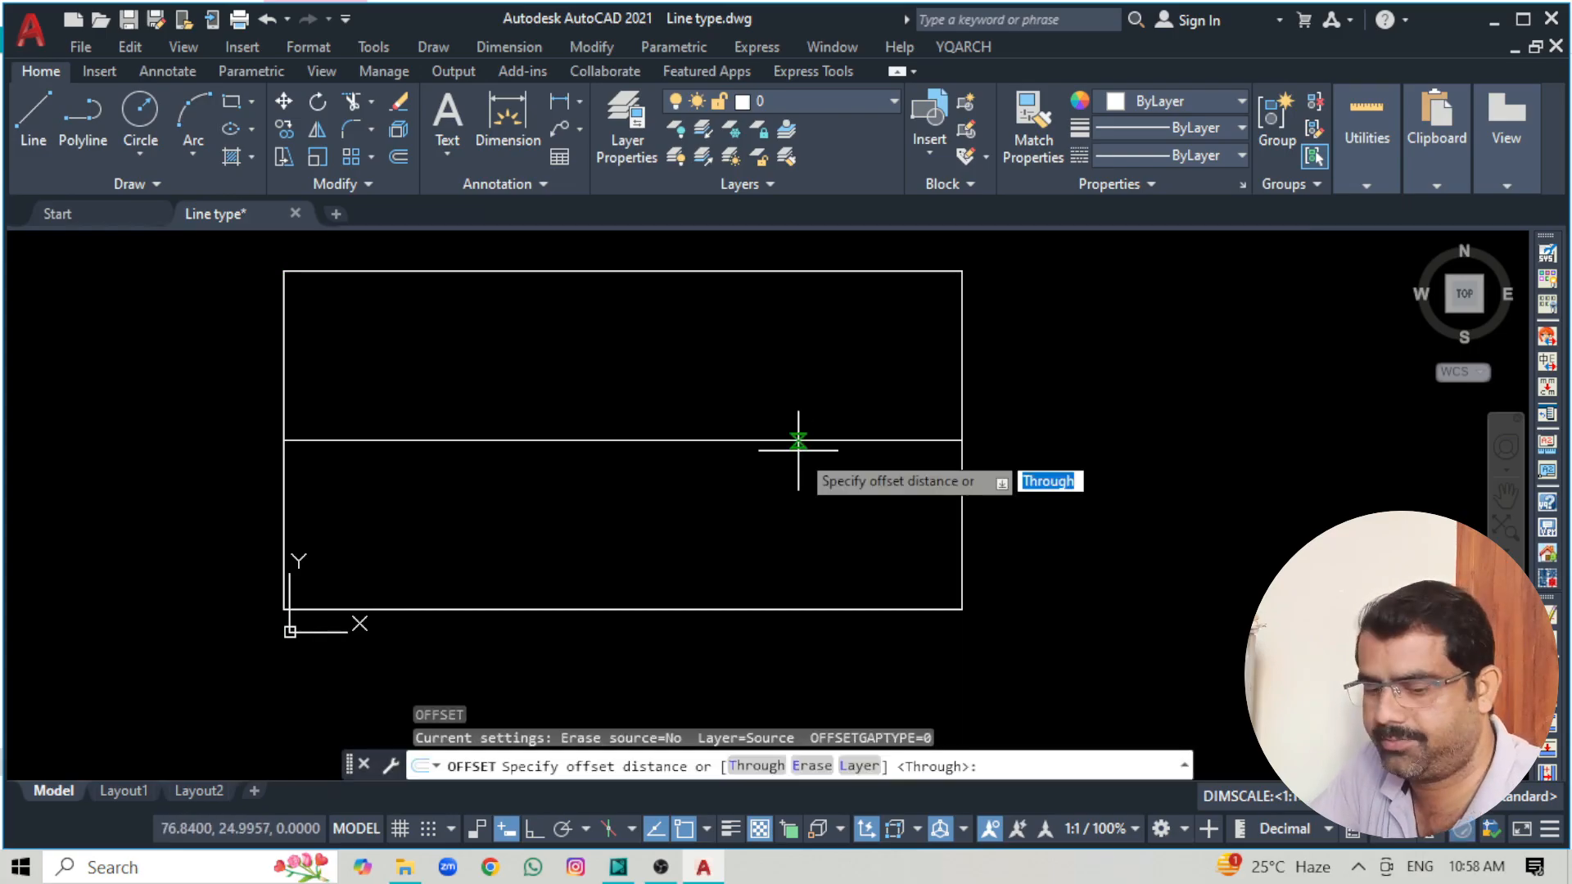
text(3)
key(Return)
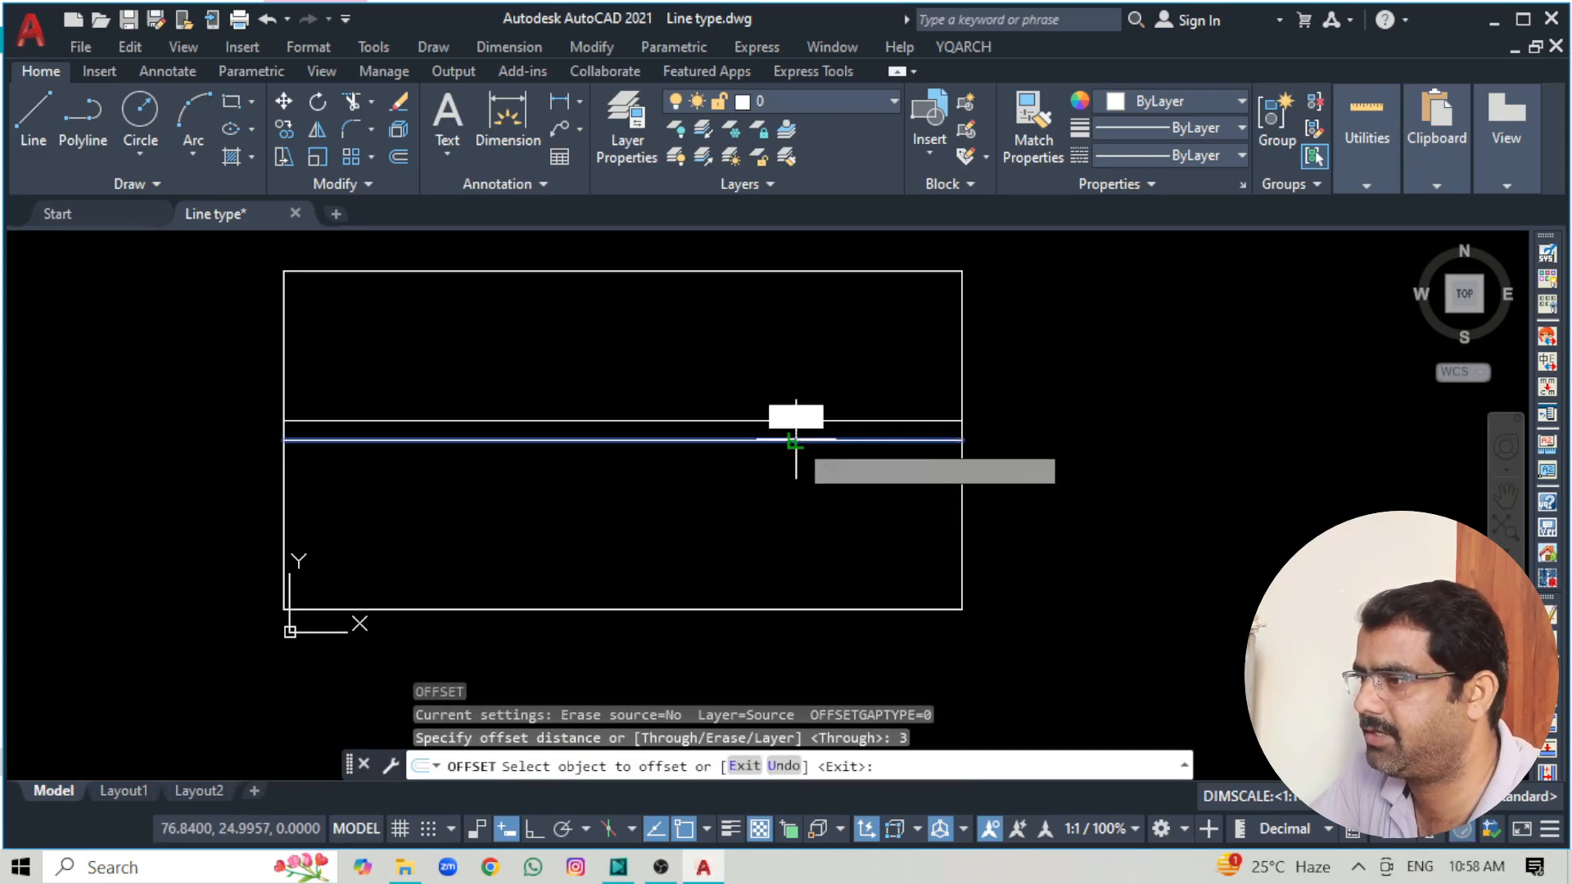
click(799, 442)
click(801, 395)
key(Escape)
Add a horizontal linear dimension between the rectangle's vertical sides, placed just below its upper edge.
middle_drag(679, 432, 836, 491)
scroll(492, 461, up, 2)
middle_drag(502, 450, 341, 460)
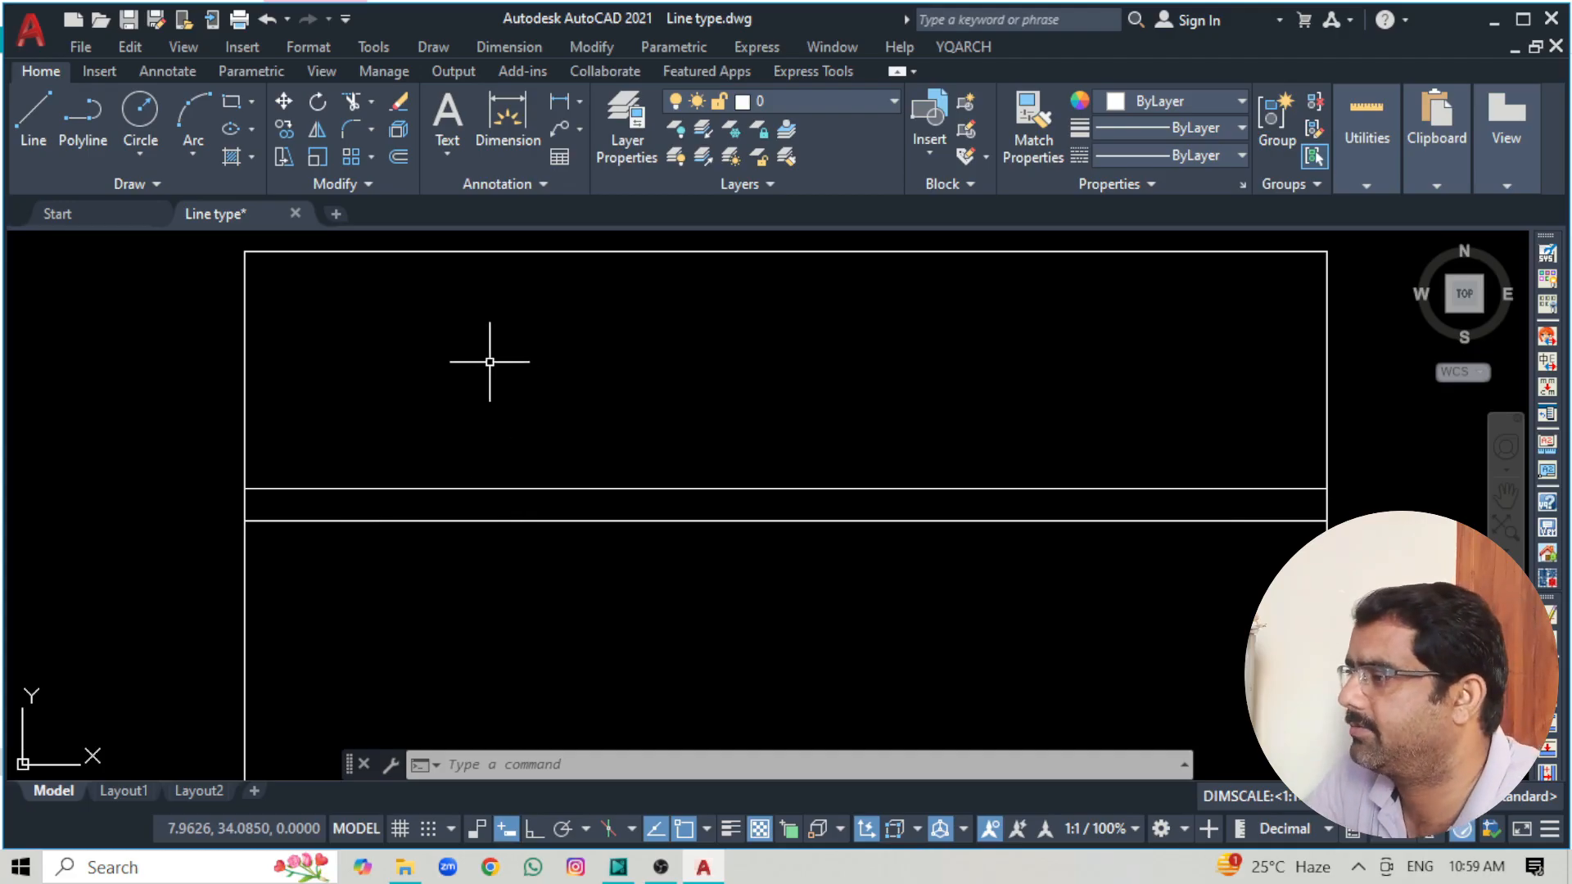
scroll(593, 361, down, 2)
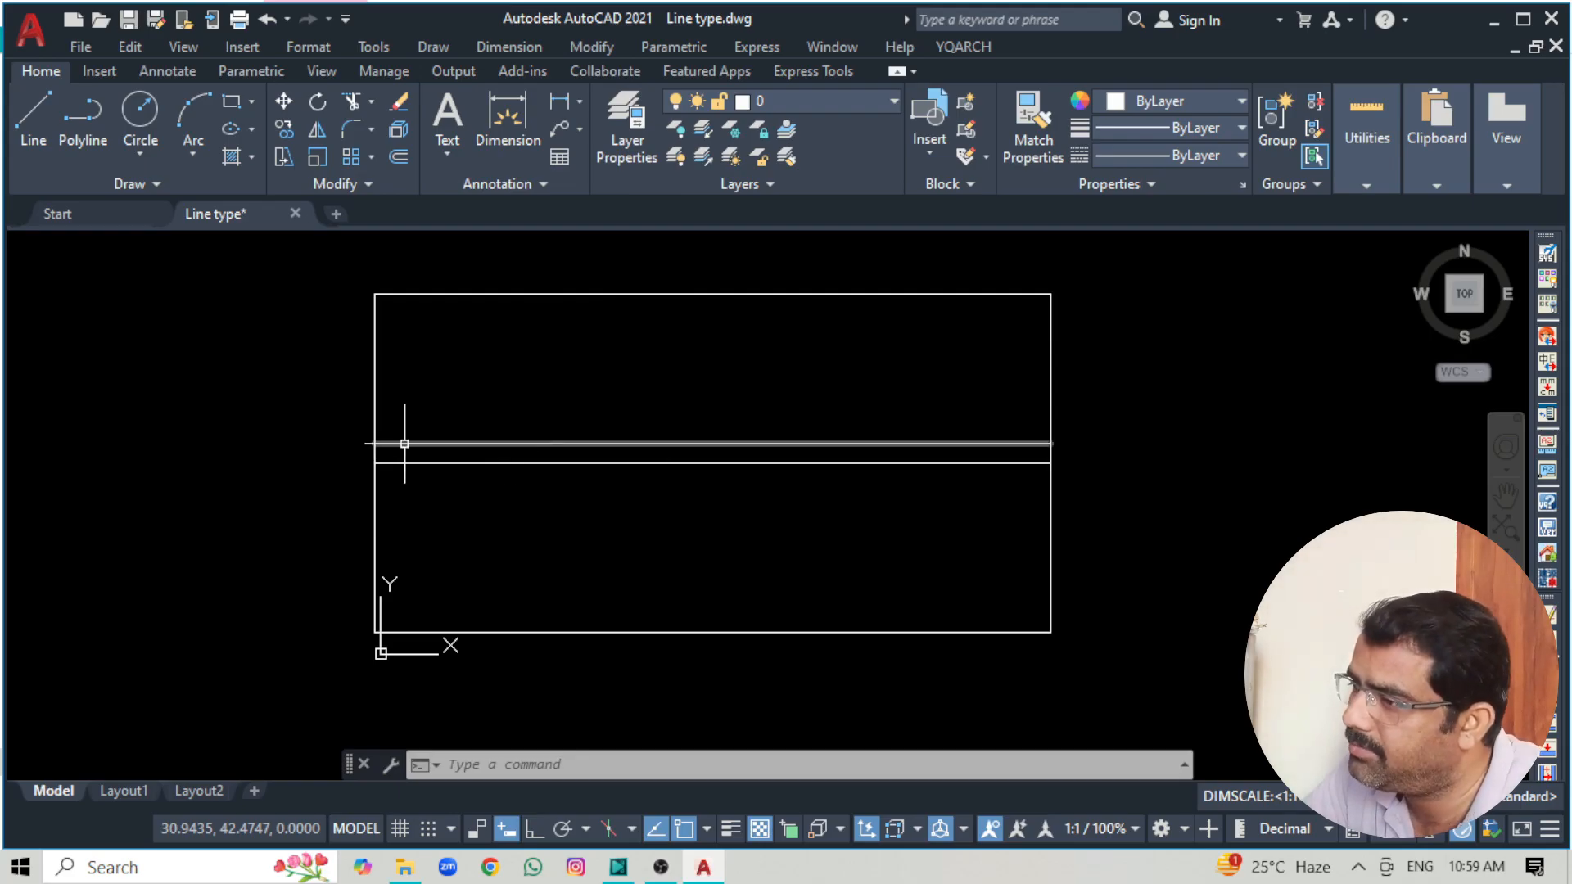
click(559, 101)
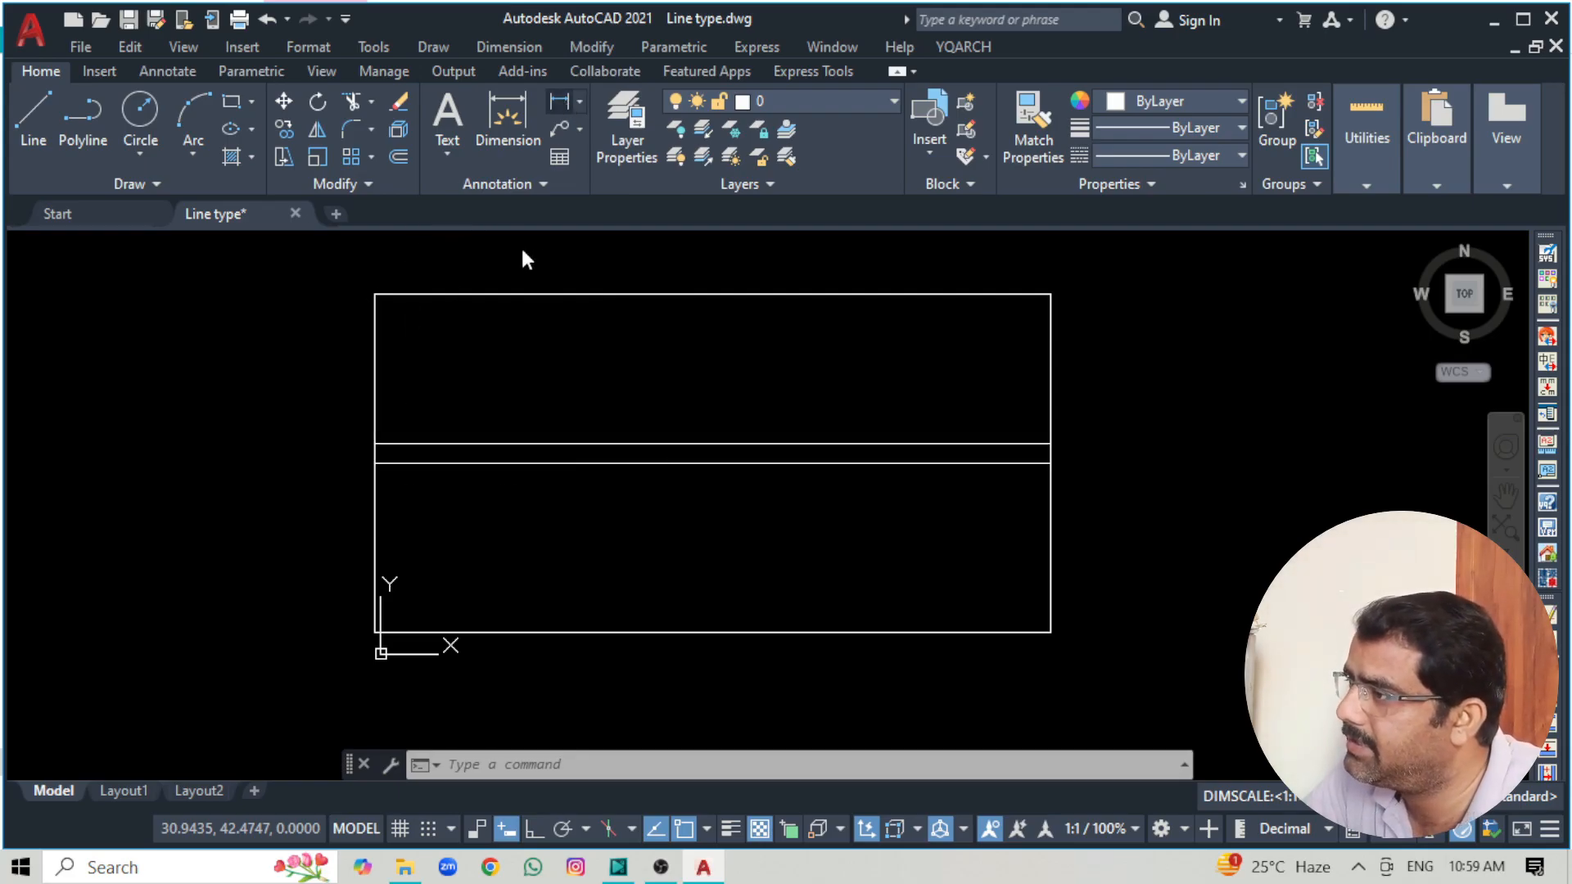
click(375, 338)
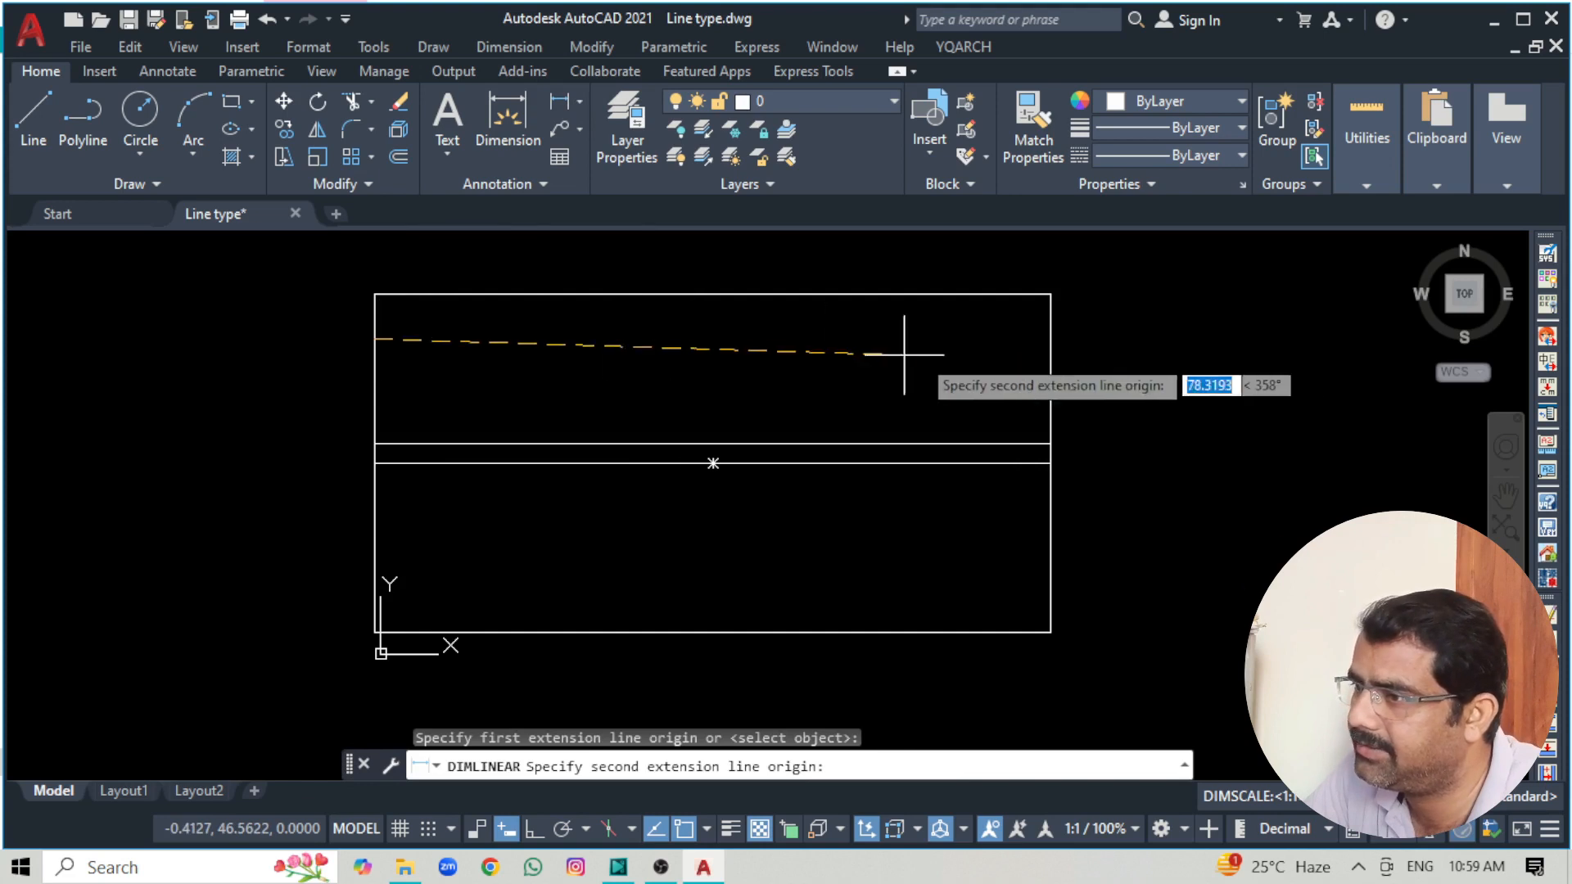
click(1049, 339)
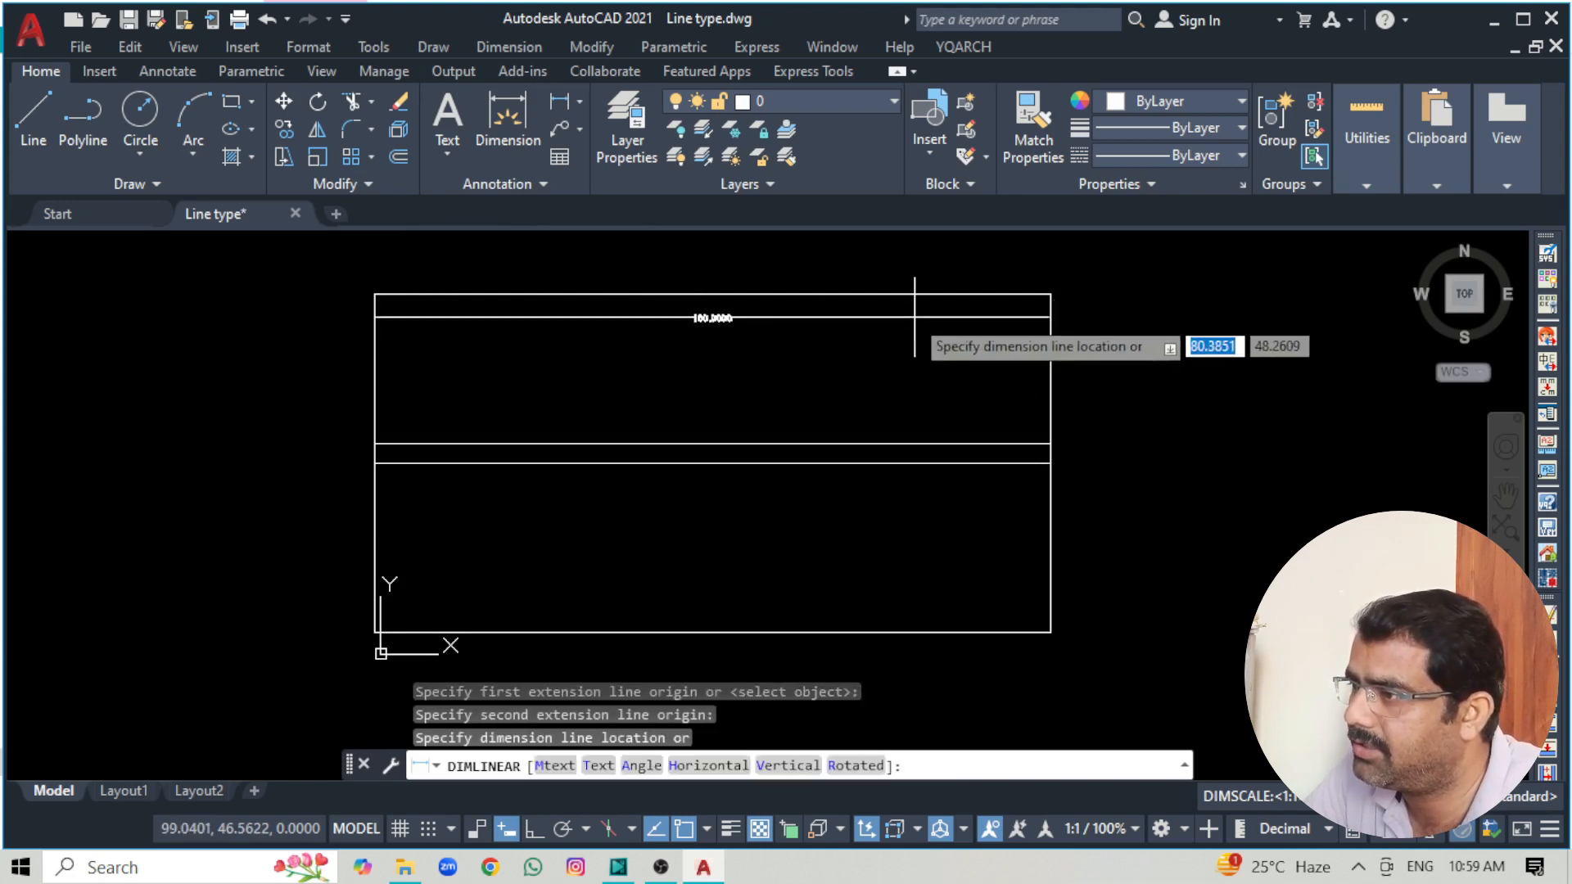
click(915, 317)
scroll(720, 312, up, 2)
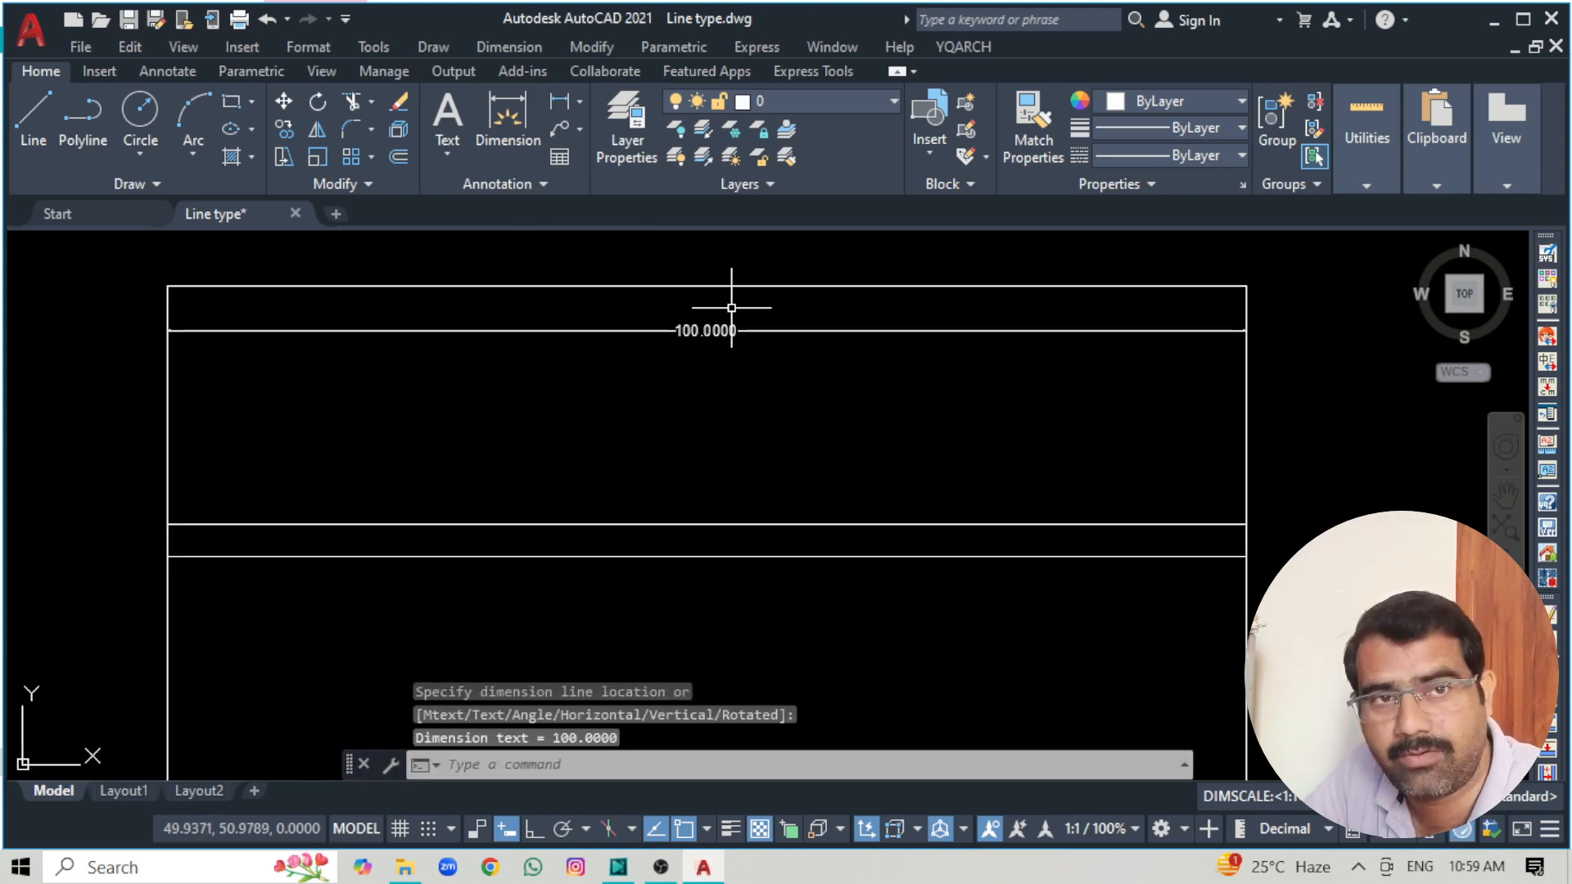
Delete the horizontal linear dimension inside the rectangle.
scroll(741, 307, down, 2)
click(745, 299)
click(719, 343)
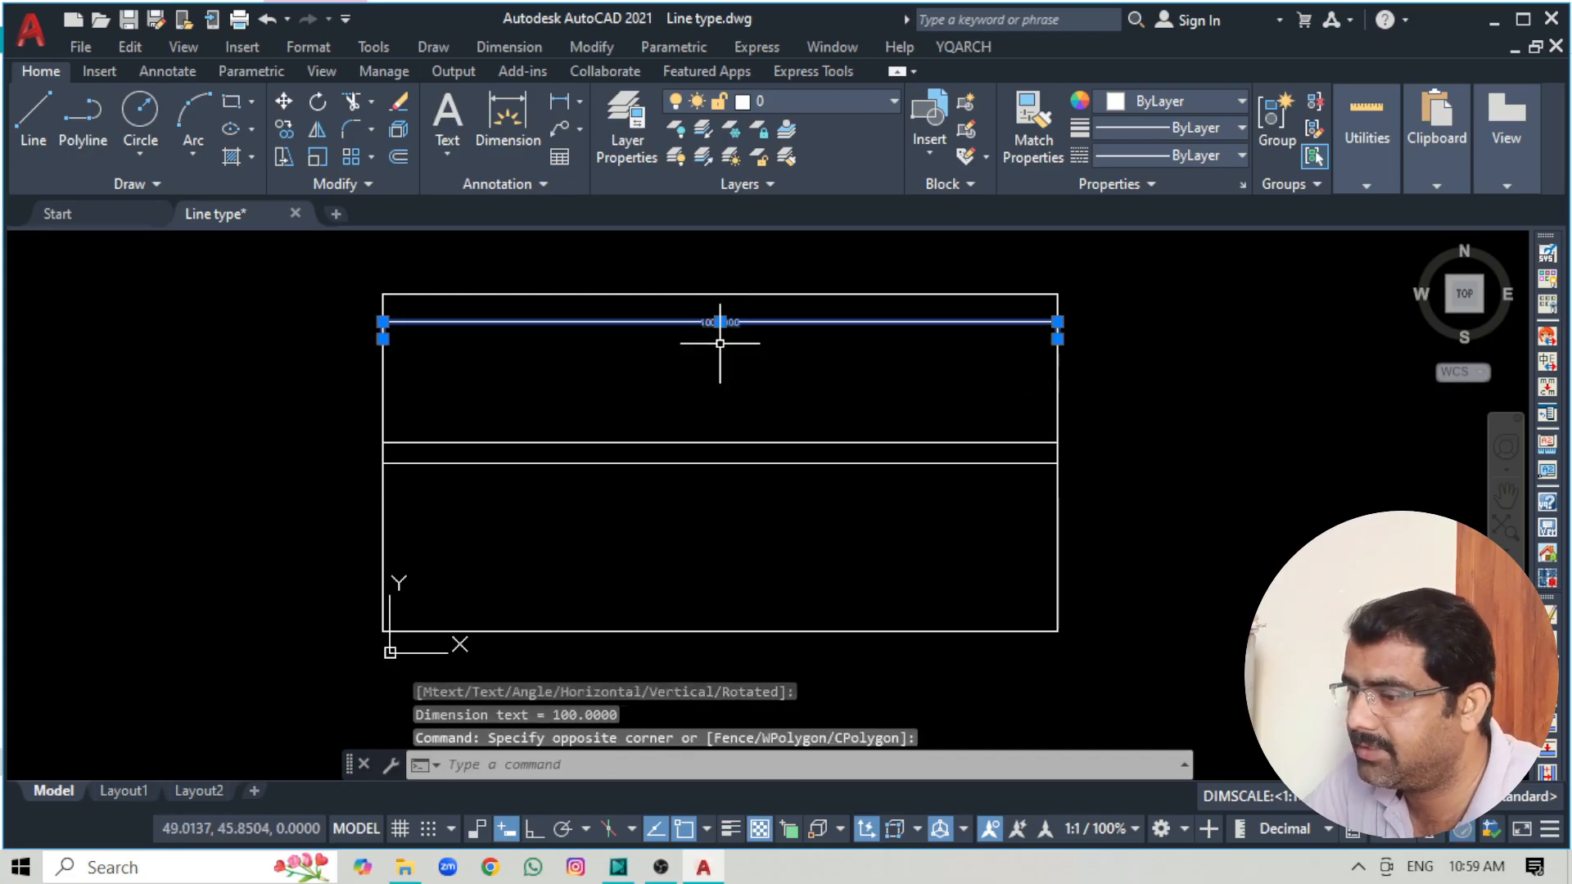
key(Delete)
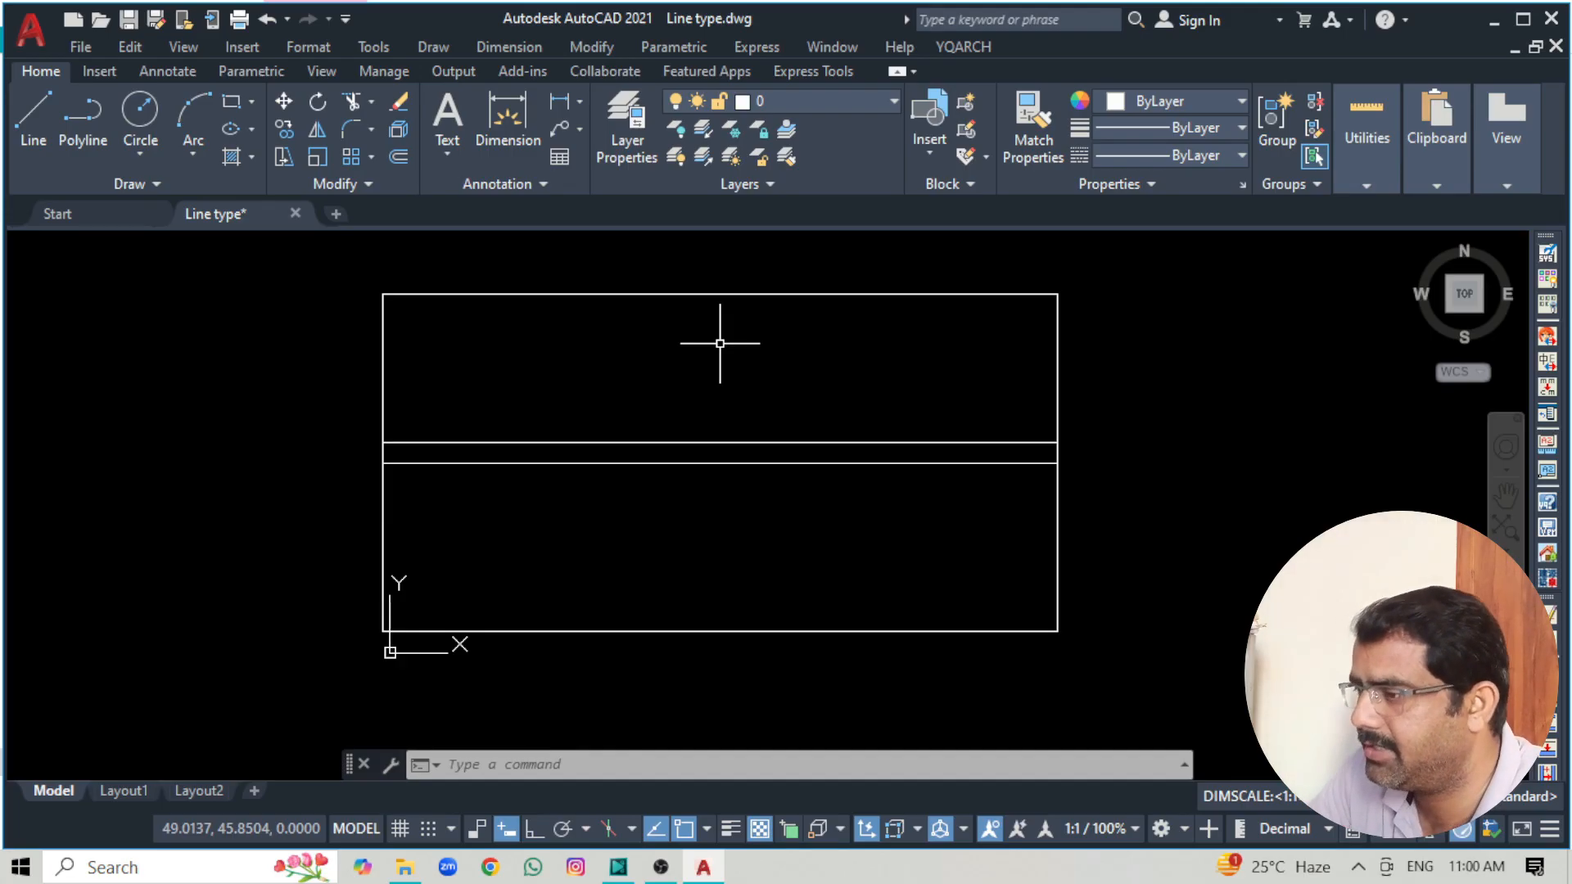
Place points every 30 units along the upper middle line with Measure, and check their positions by selecting them.
text(me)
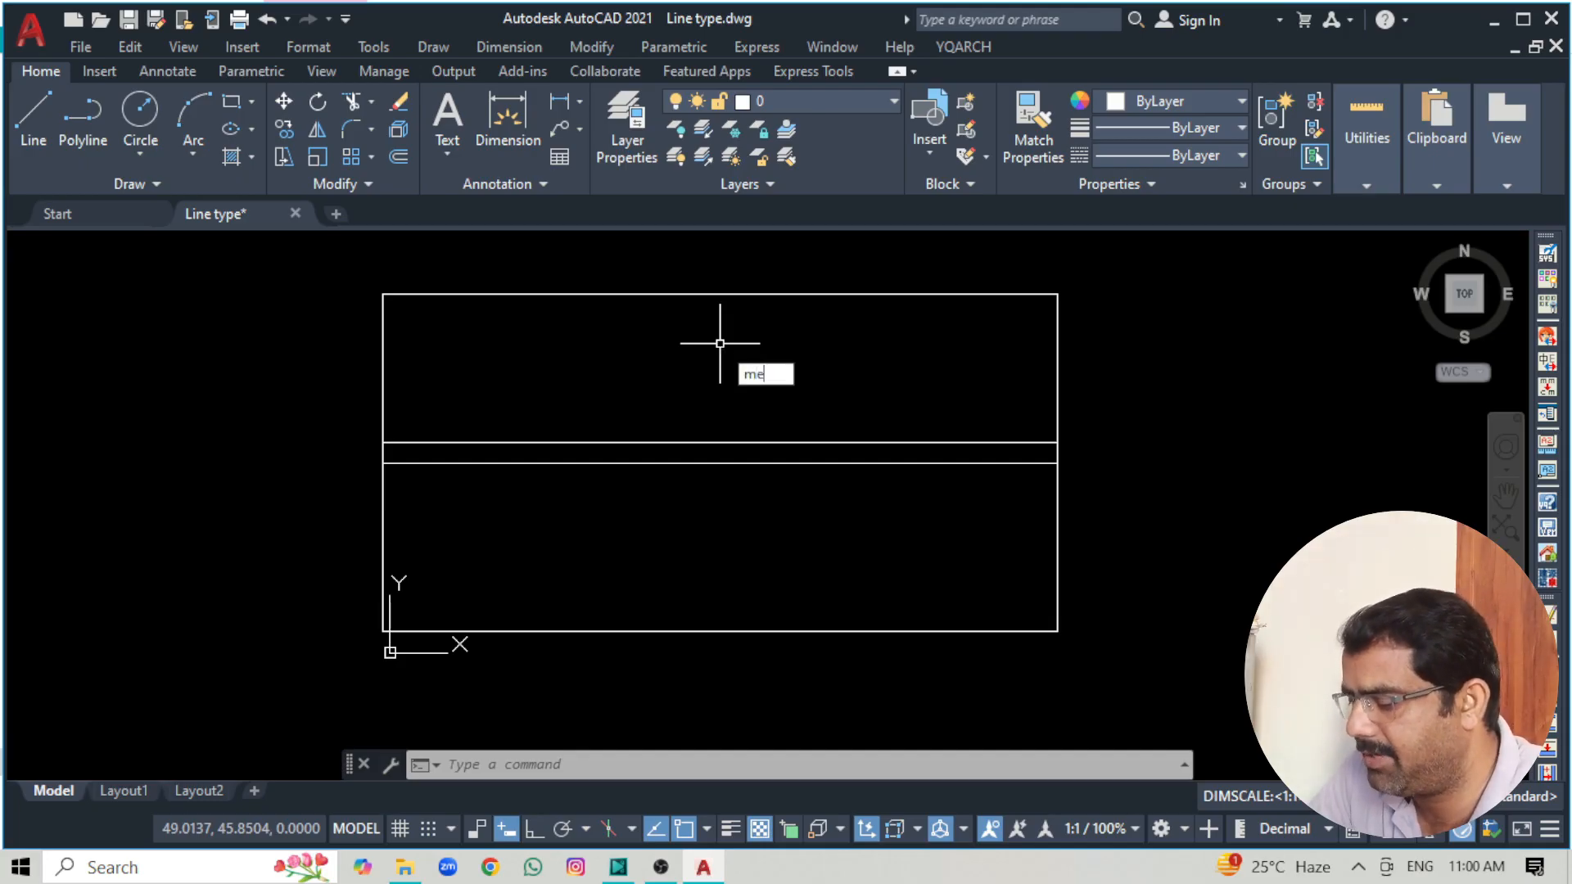
key(Return)
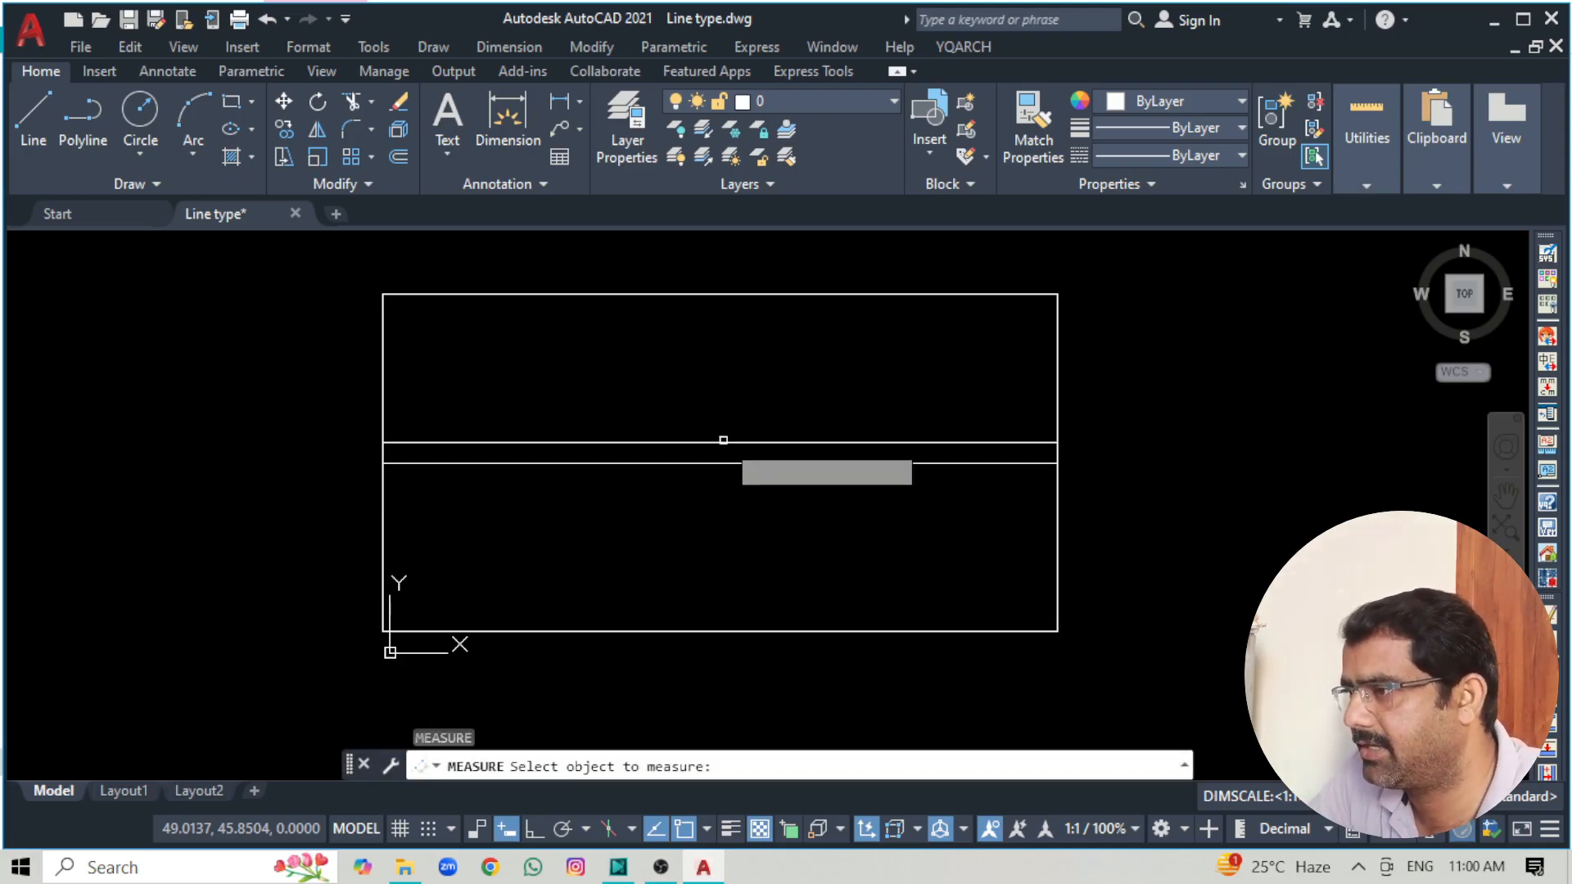
click(716, 442)
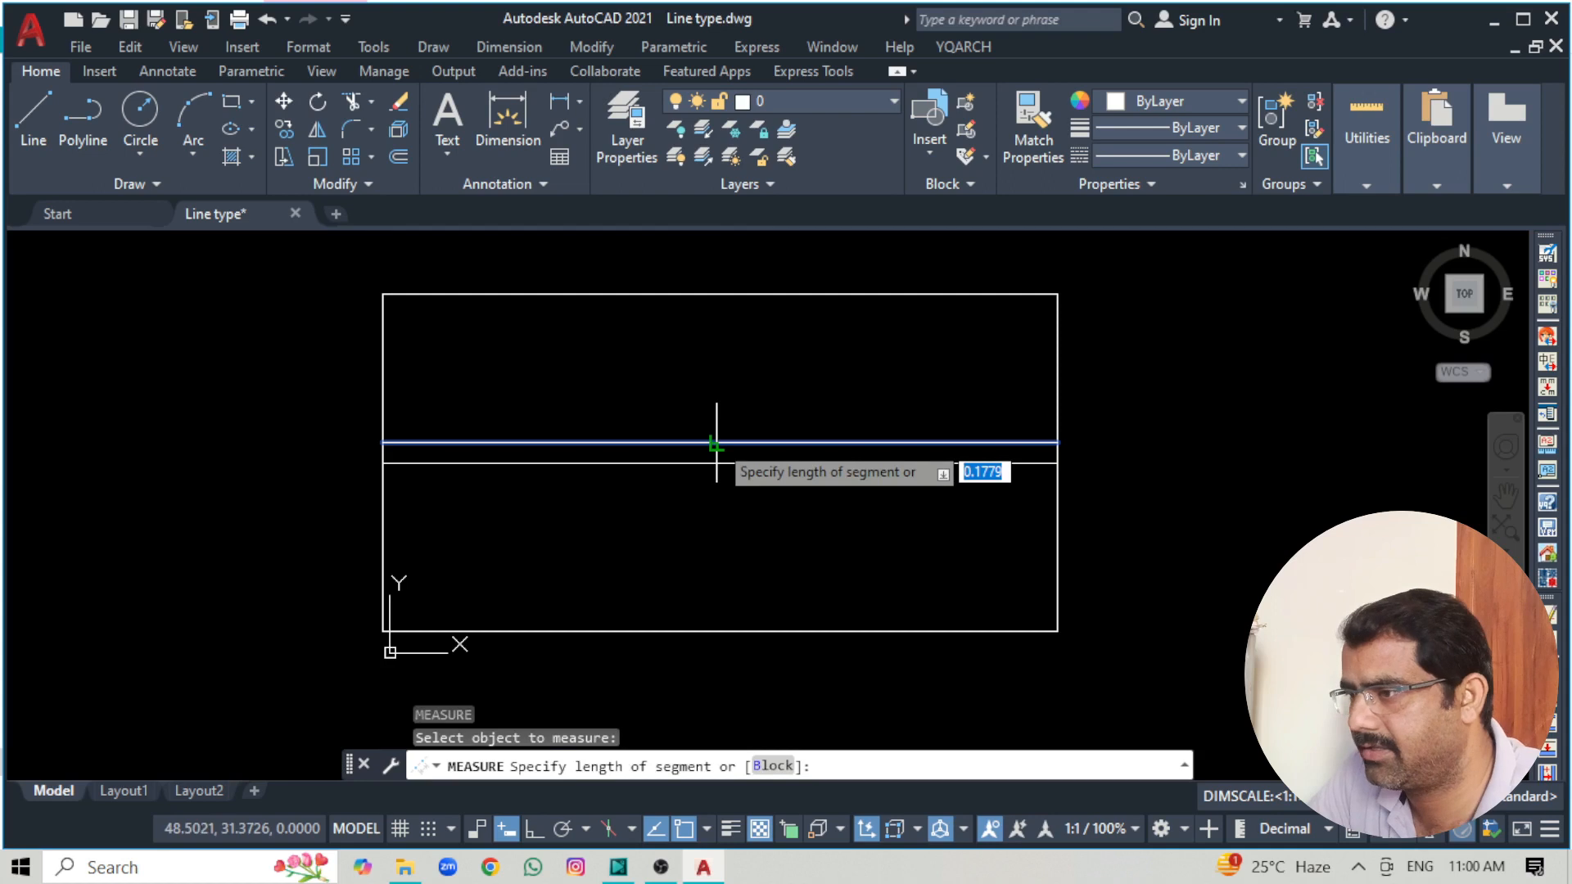
text(30)
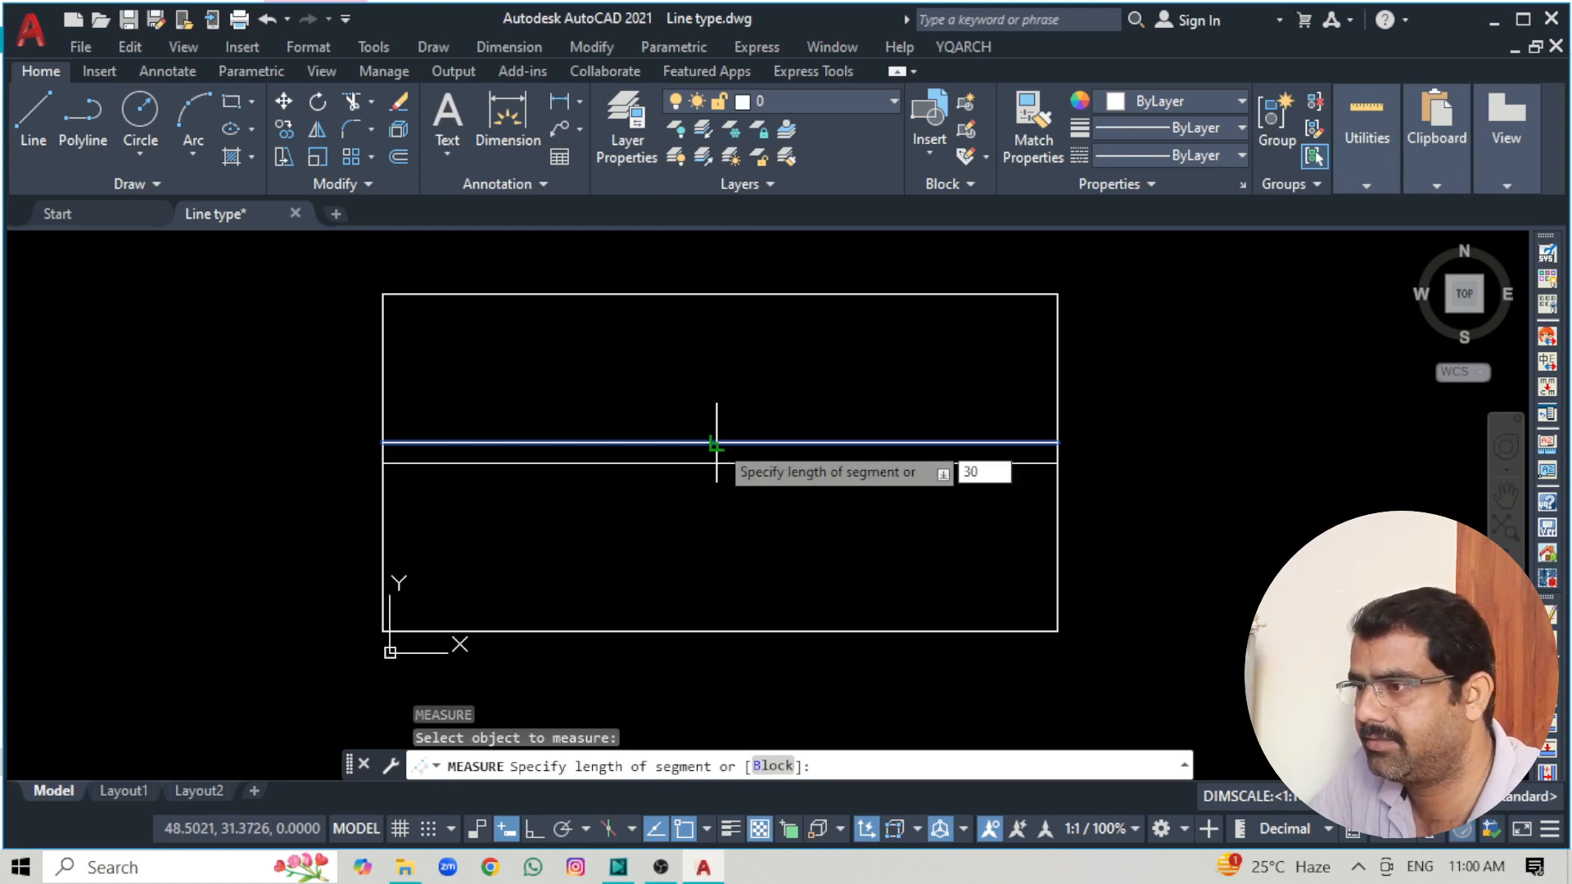
key(Return)
click(328, 410)
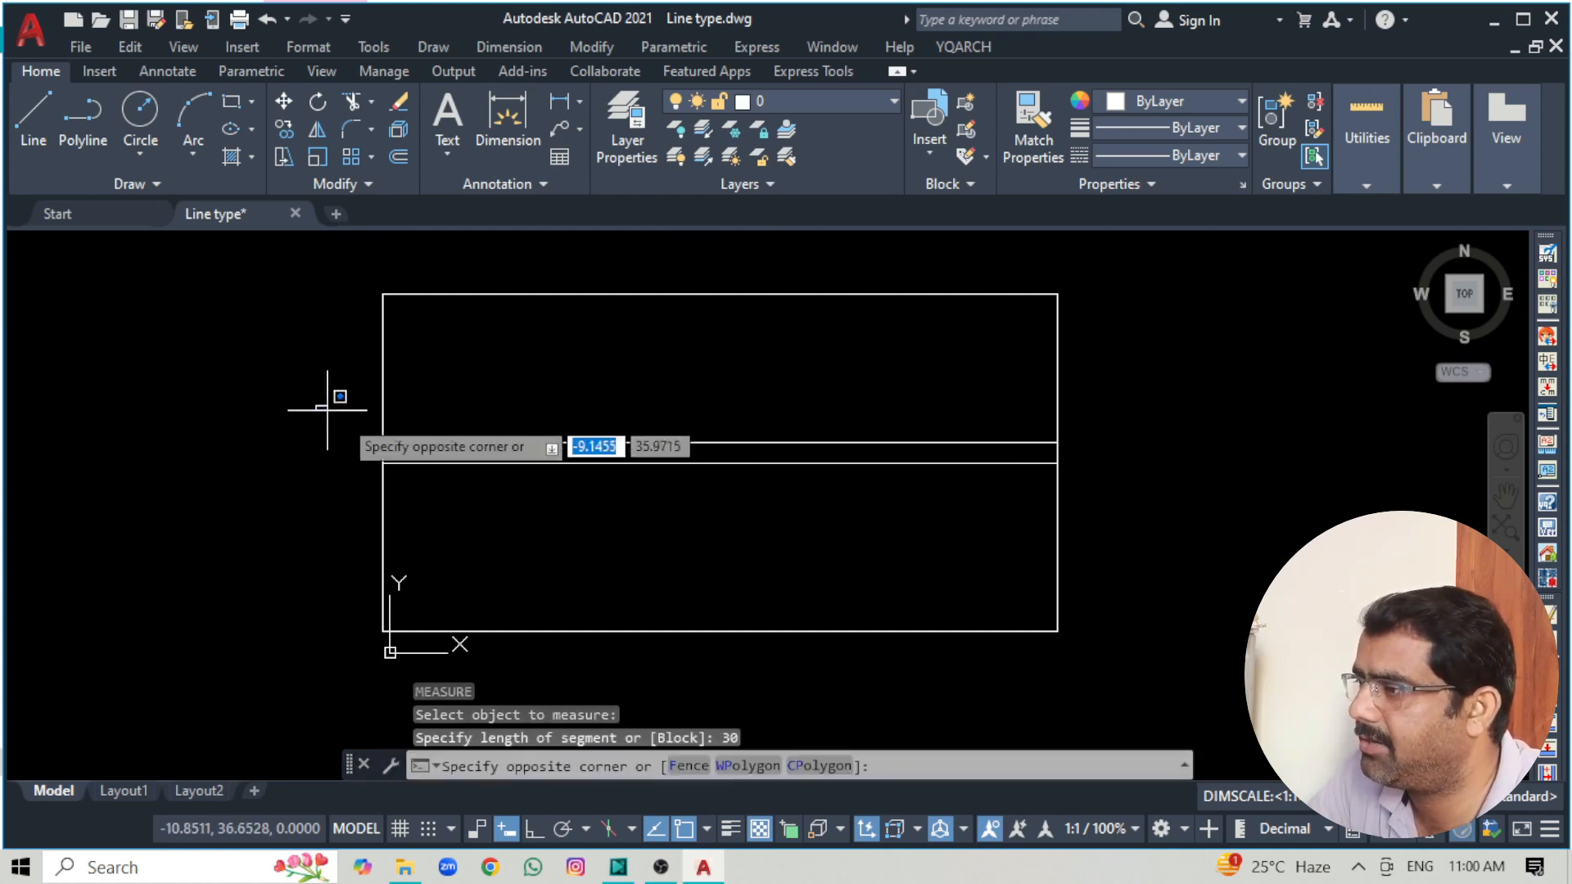
click(1087, 469)
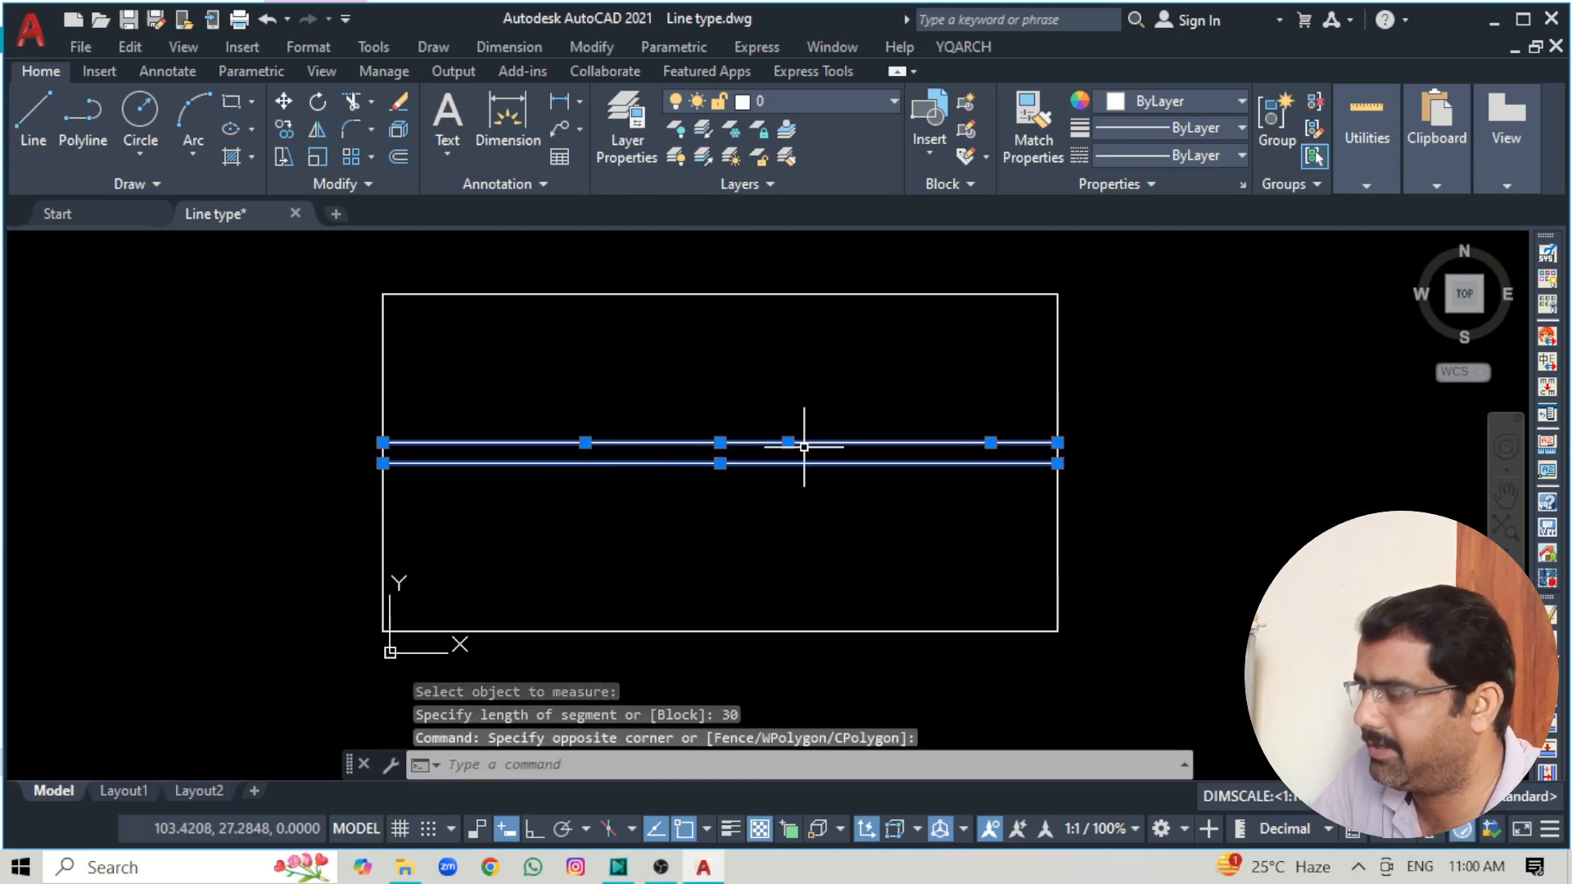
key(Escape)
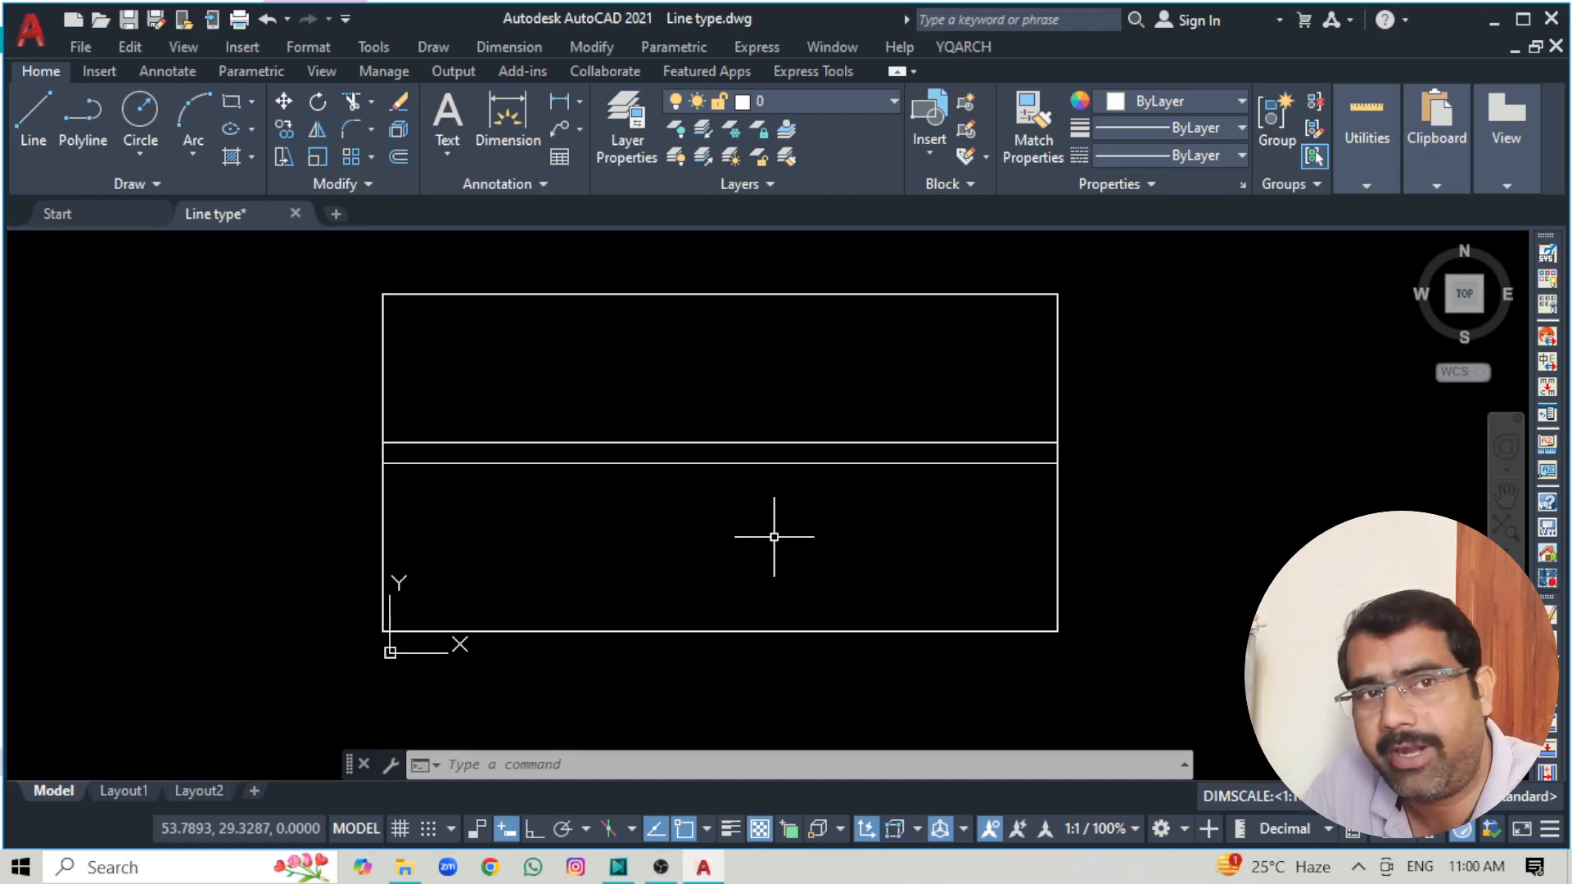
Set the point style to a circle with an X through it, sized 1 in absolute units.
text(PTYPE)
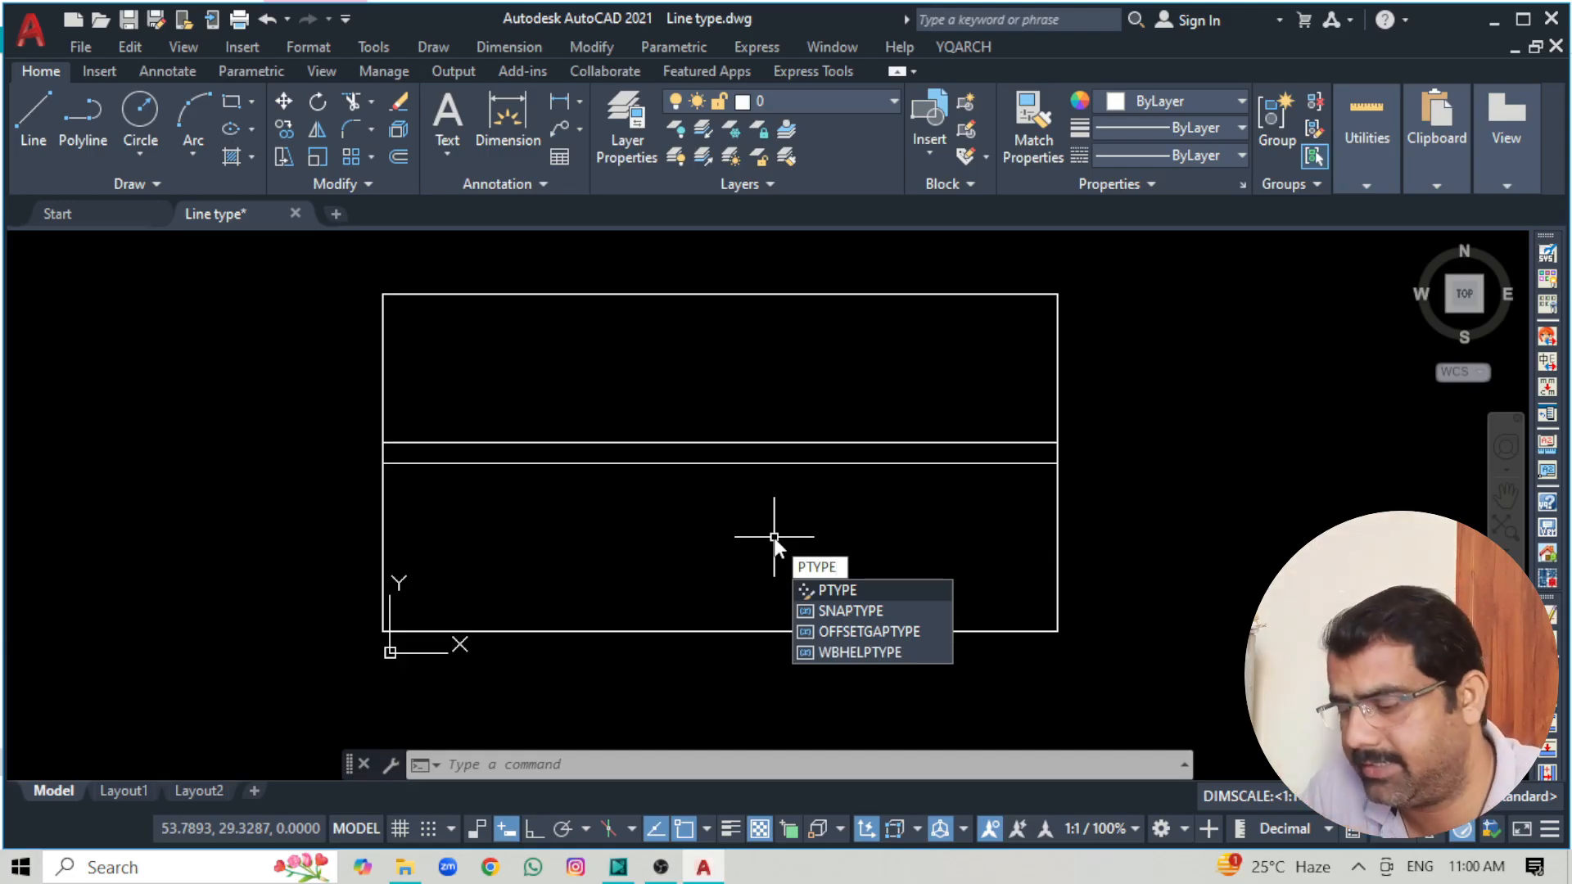
key(Return)
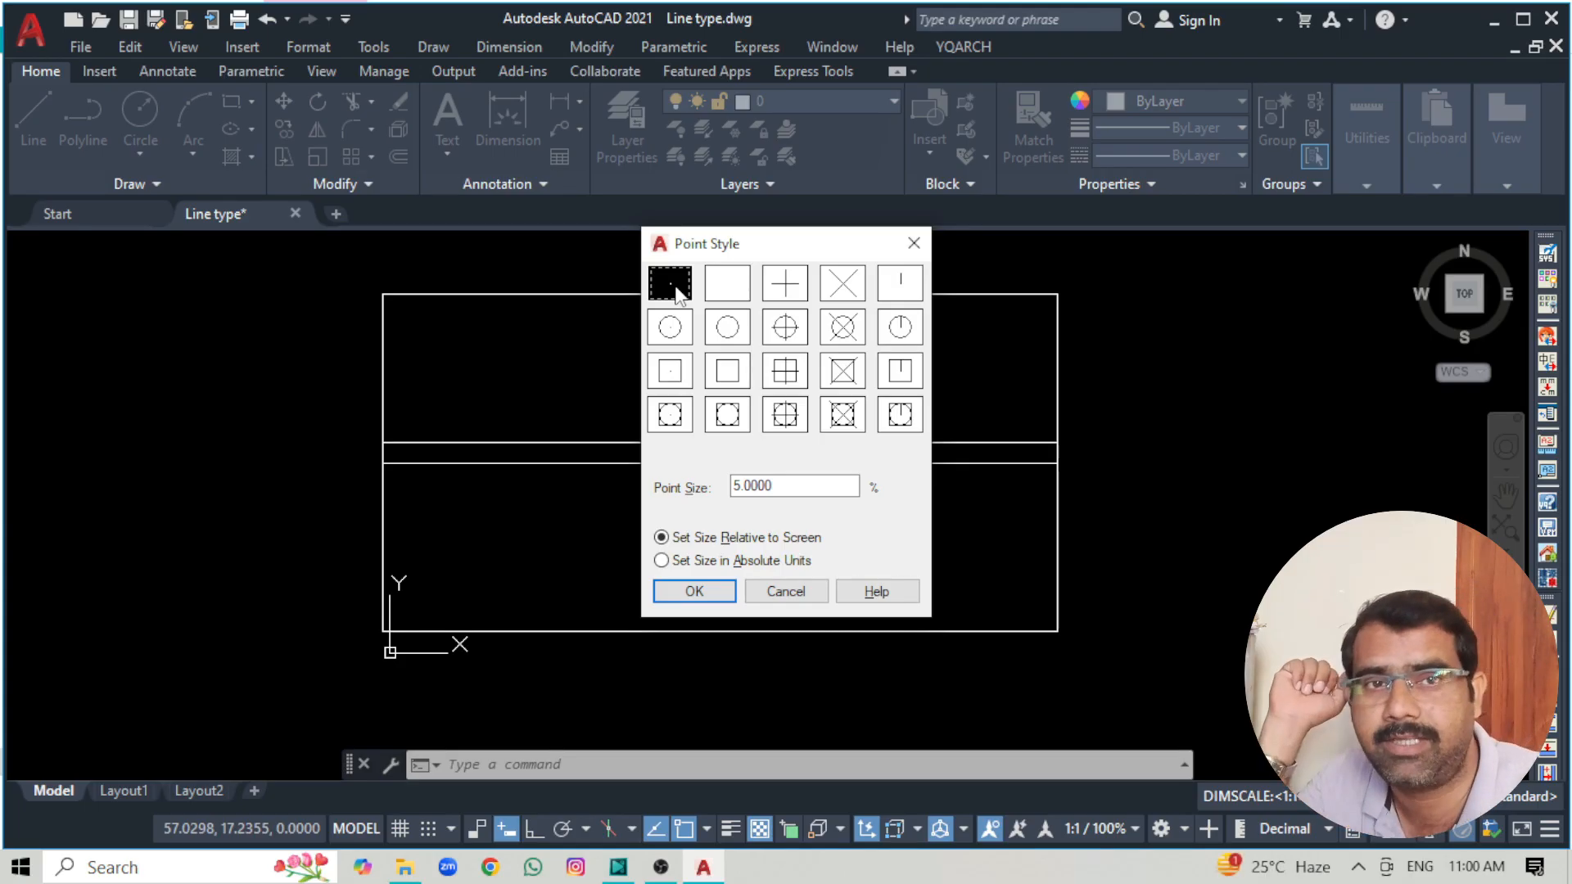
click(850, 336)
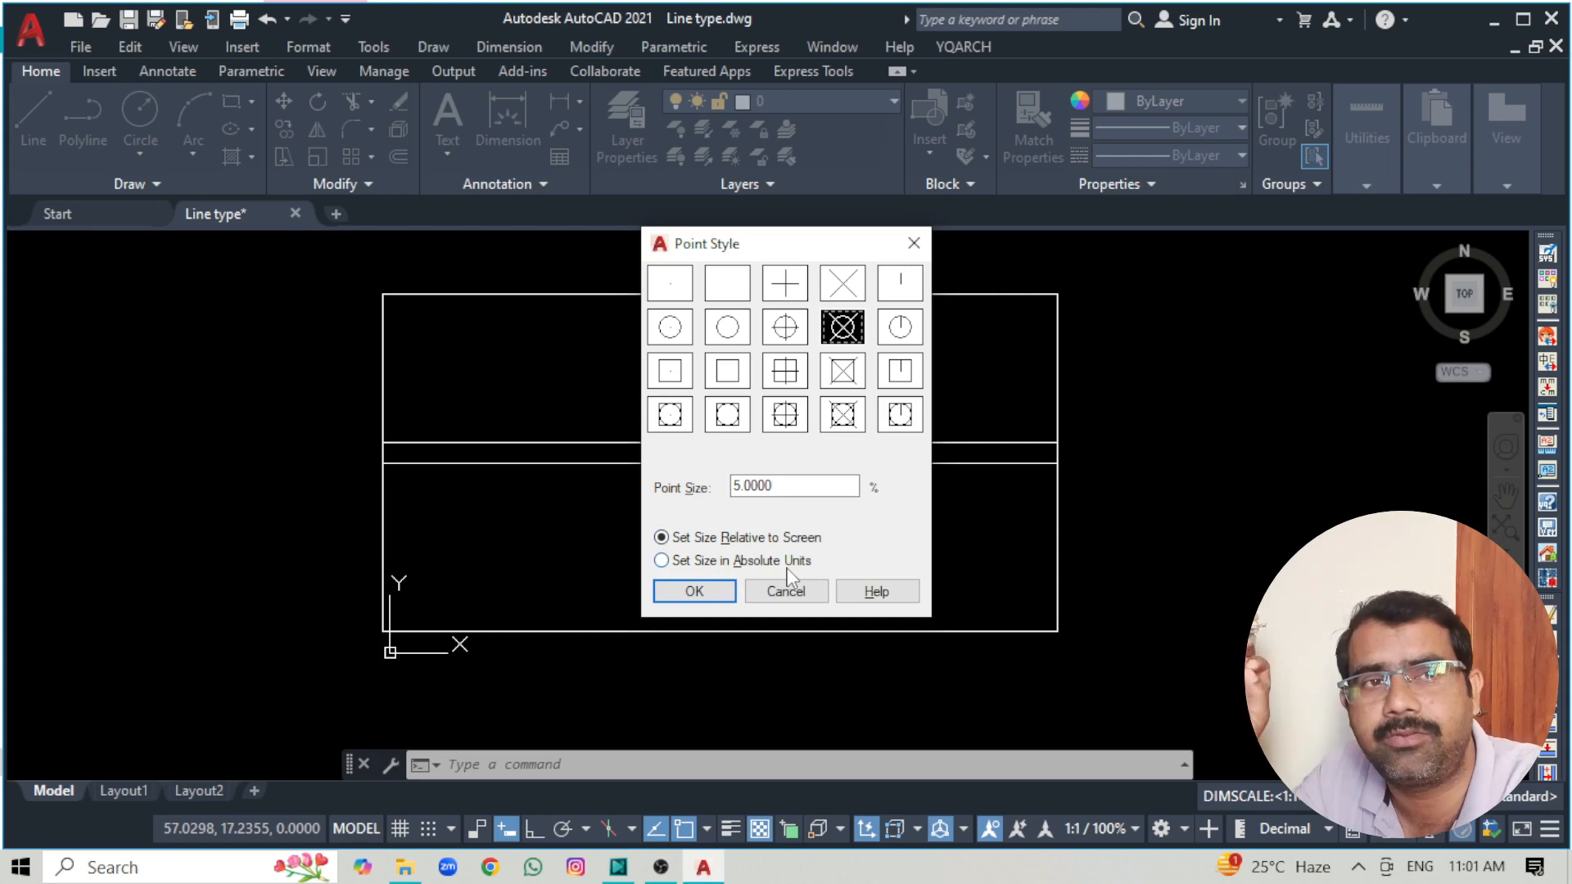
click(674, 563)
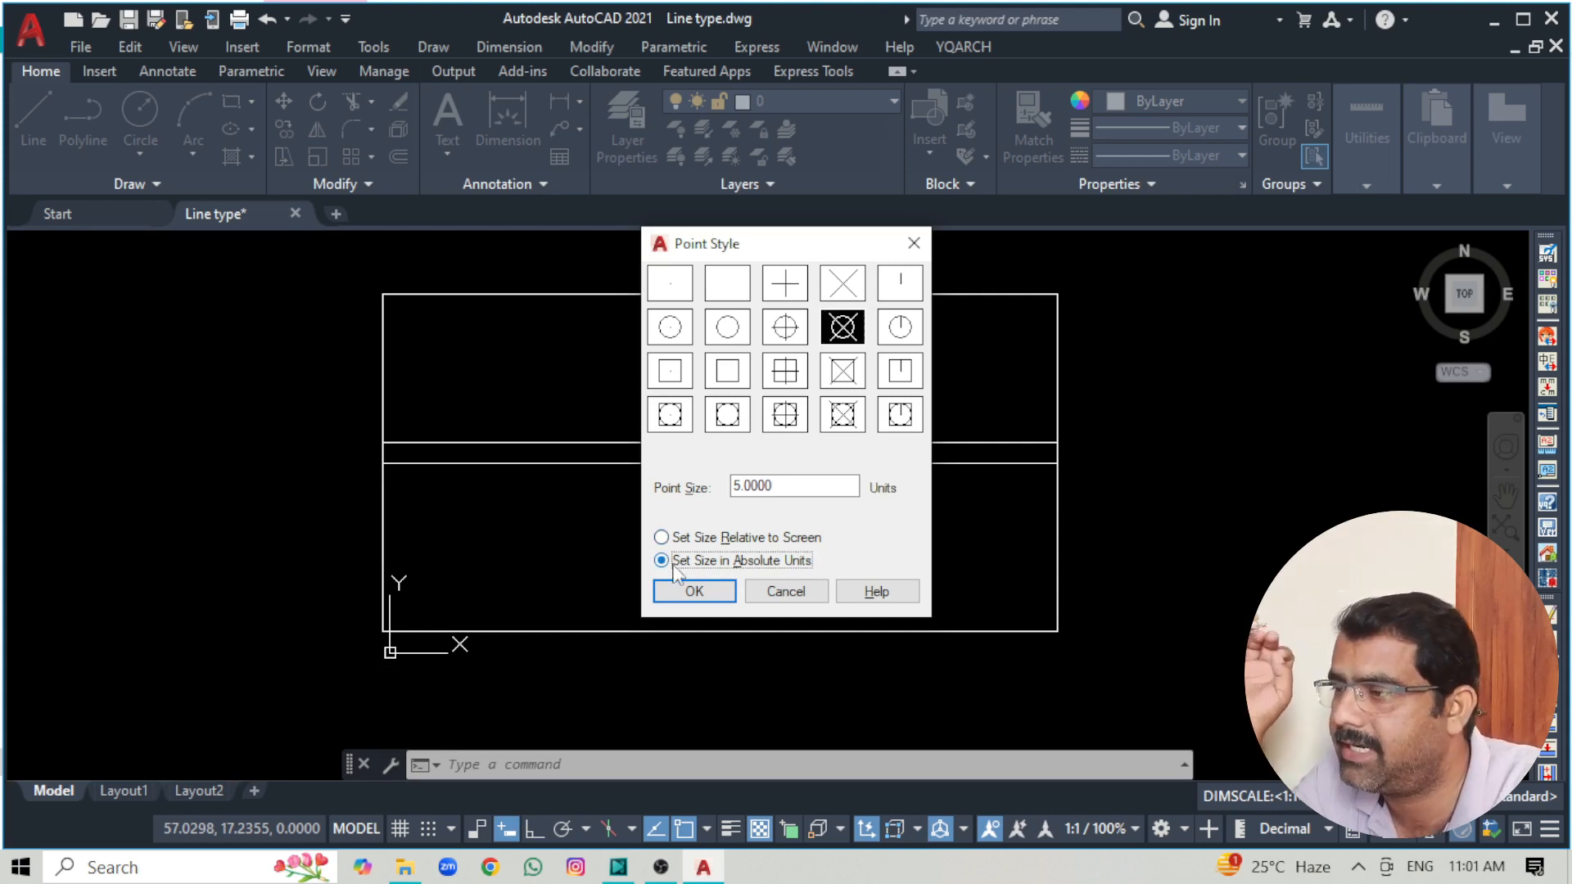
drag(786, 485, 696, 489)
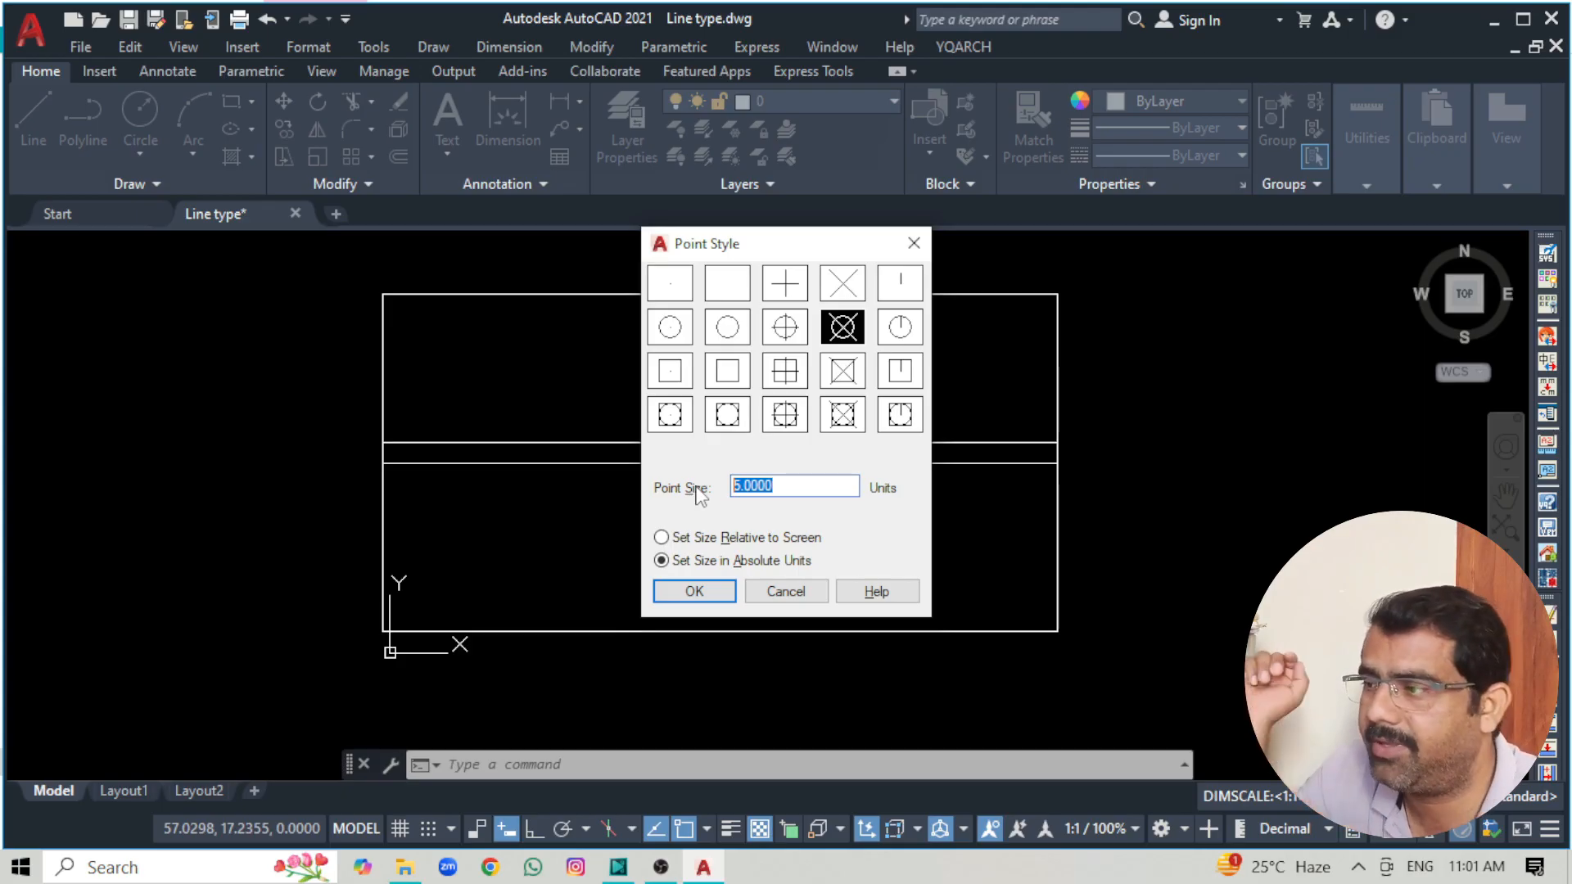
text(1)
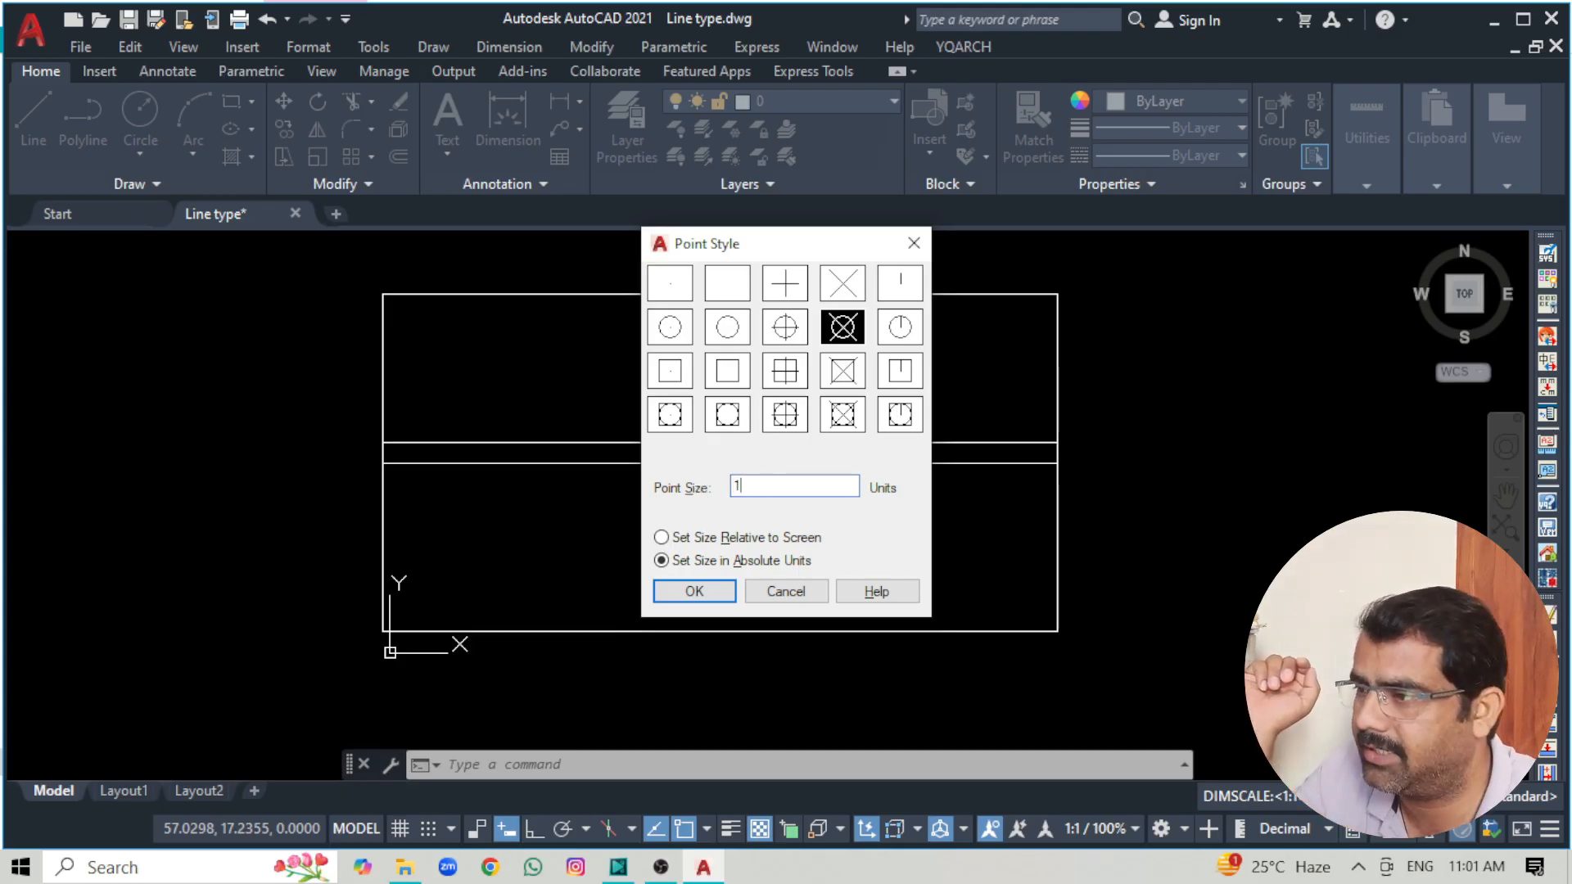
click(709, 591)
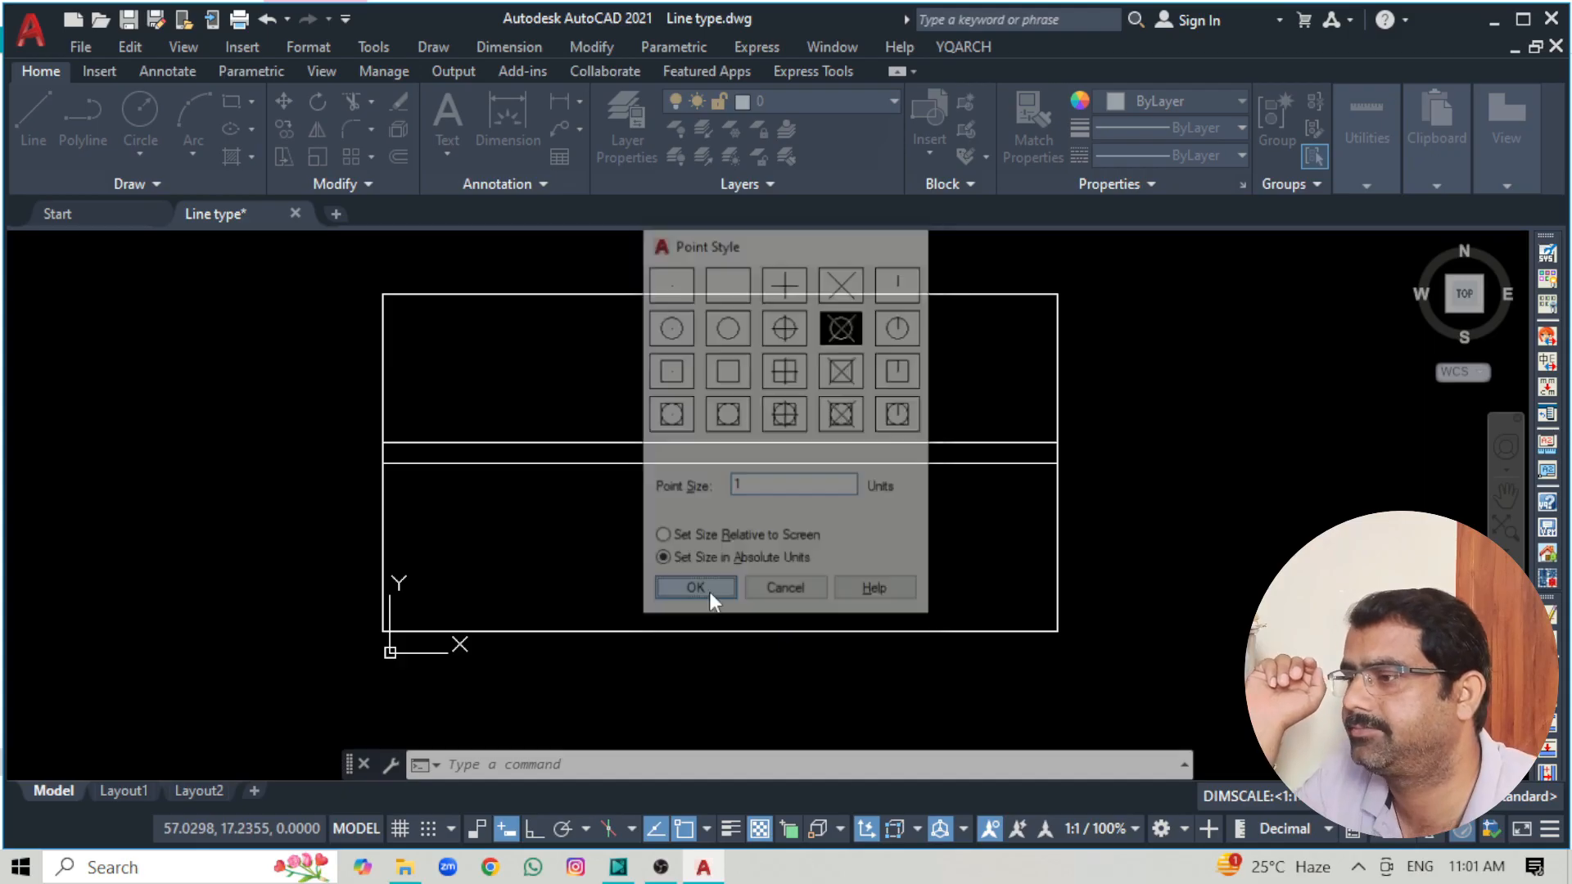
Delete the three points along the upper middle line of the rectangle.
scroll(526, 429, up, 2)
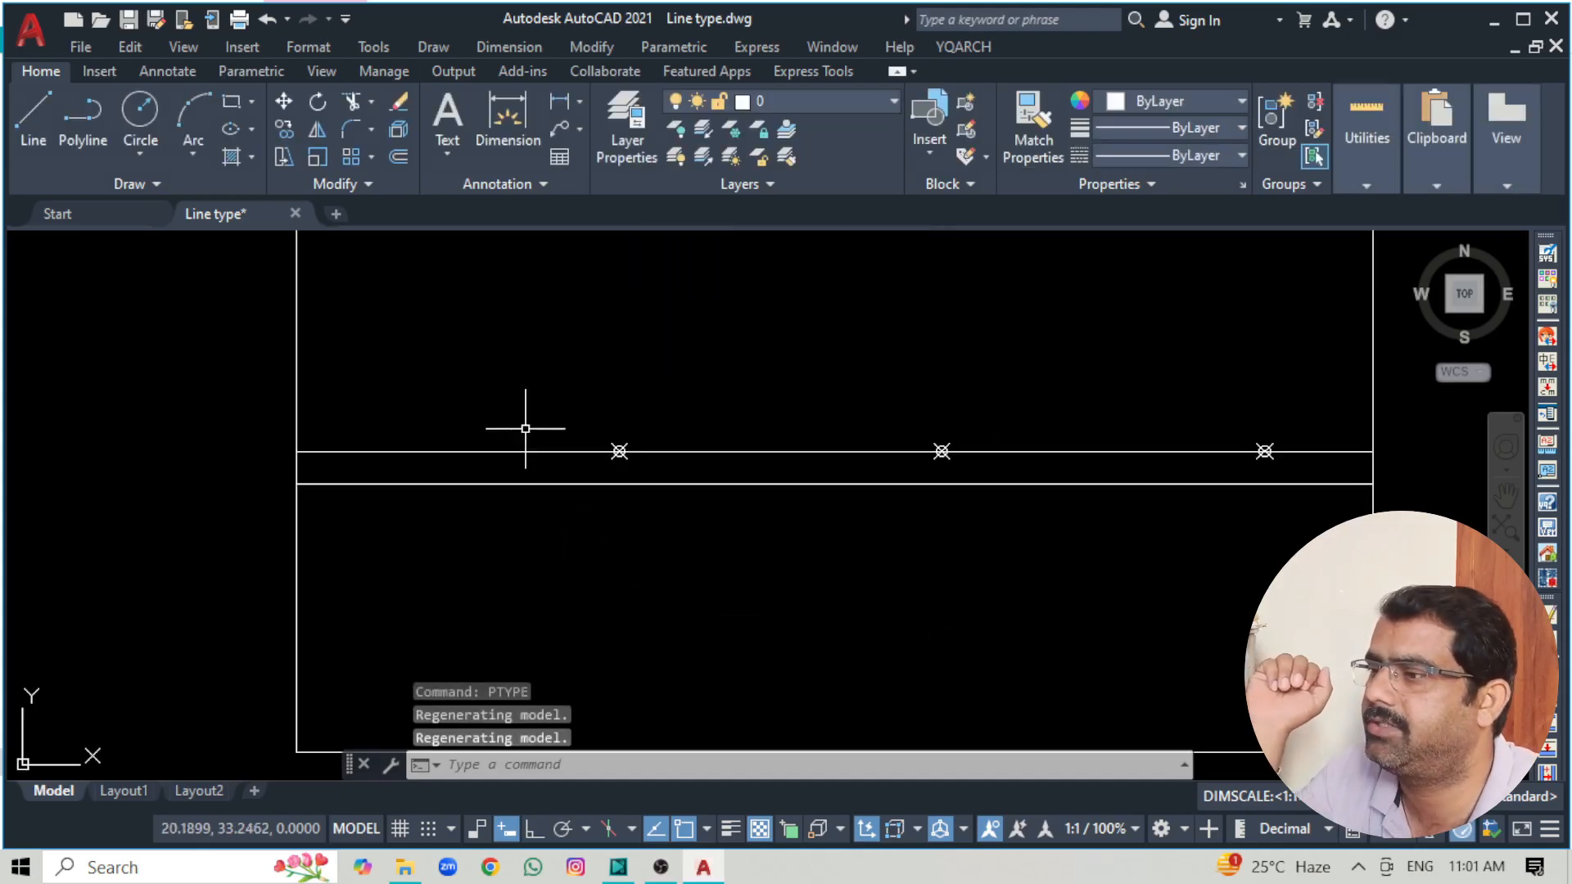
click(509, 382)
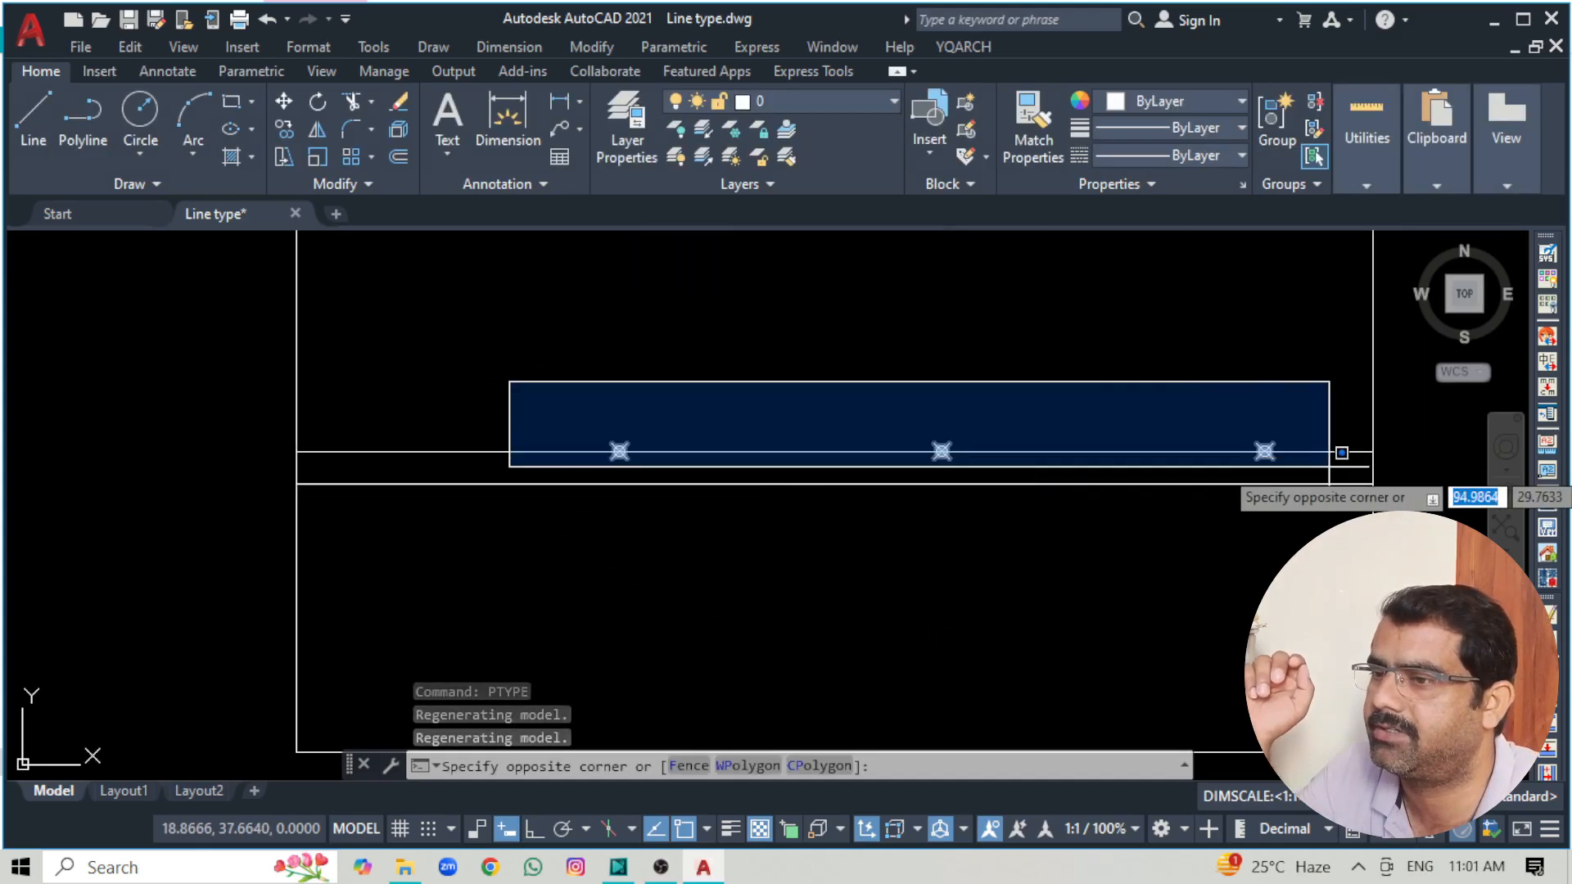
click(1347, 465)
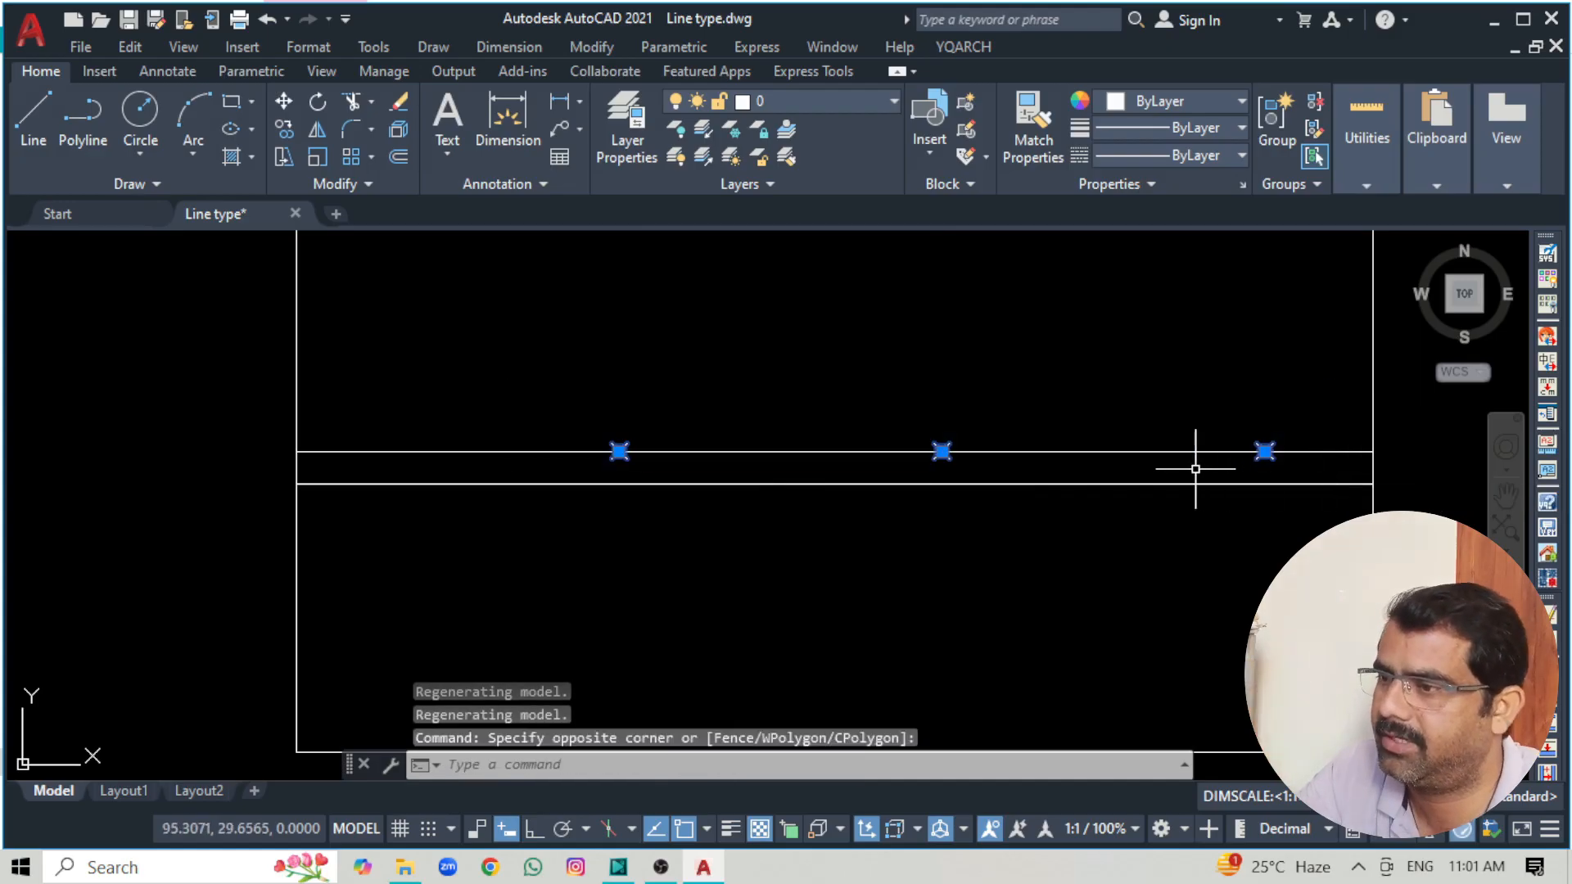
key(Delete)
scroll(811, 468, down, 2)
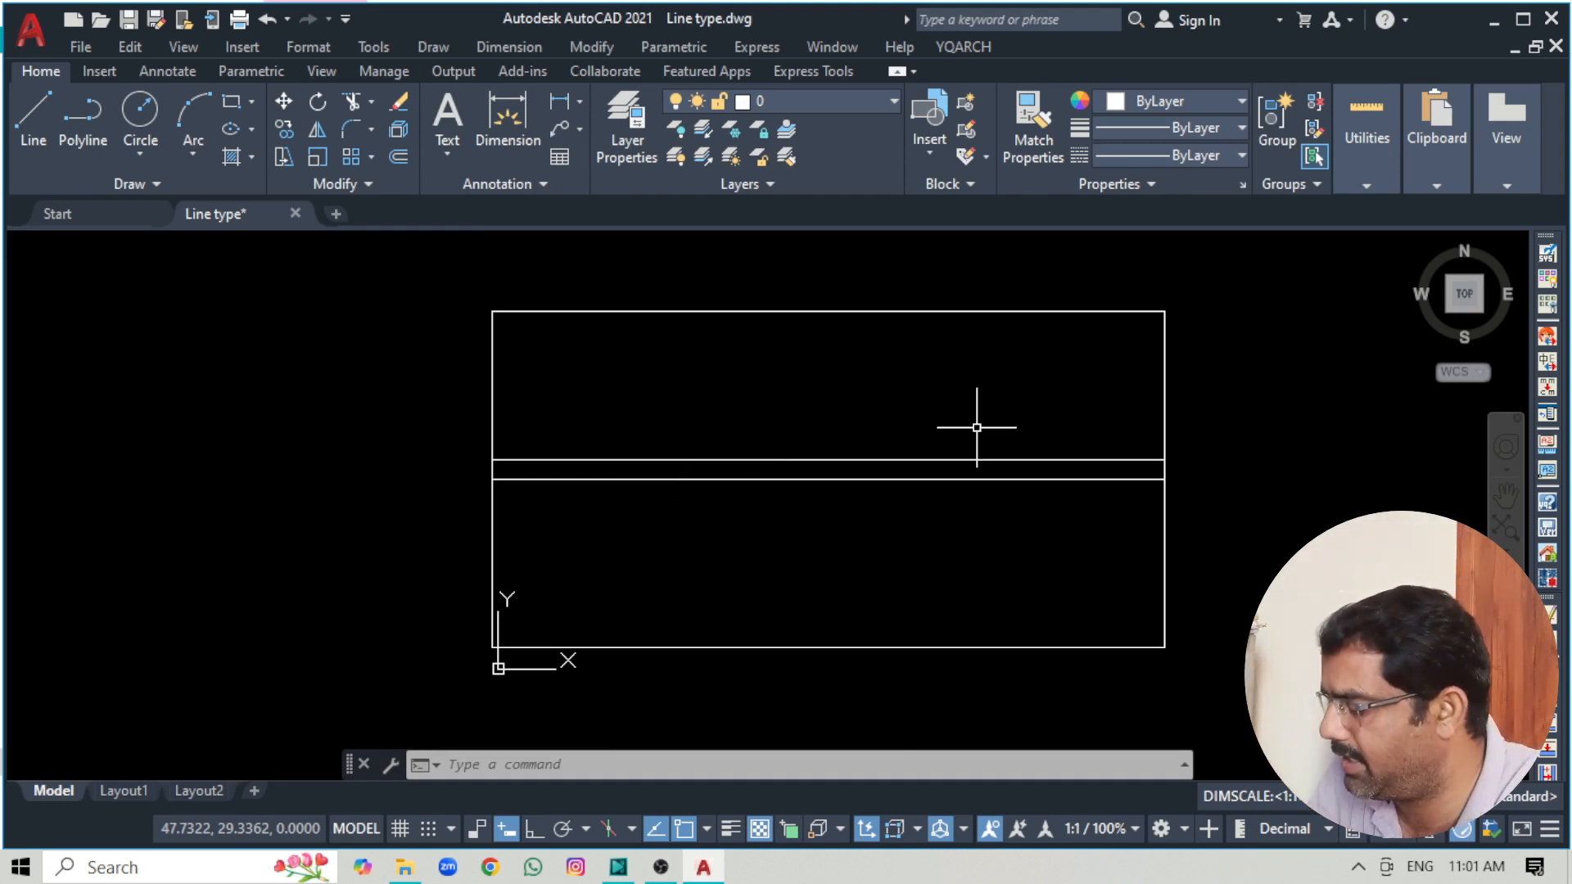
Place points every 20 units along the upper middle line with Measure.
text(ME)
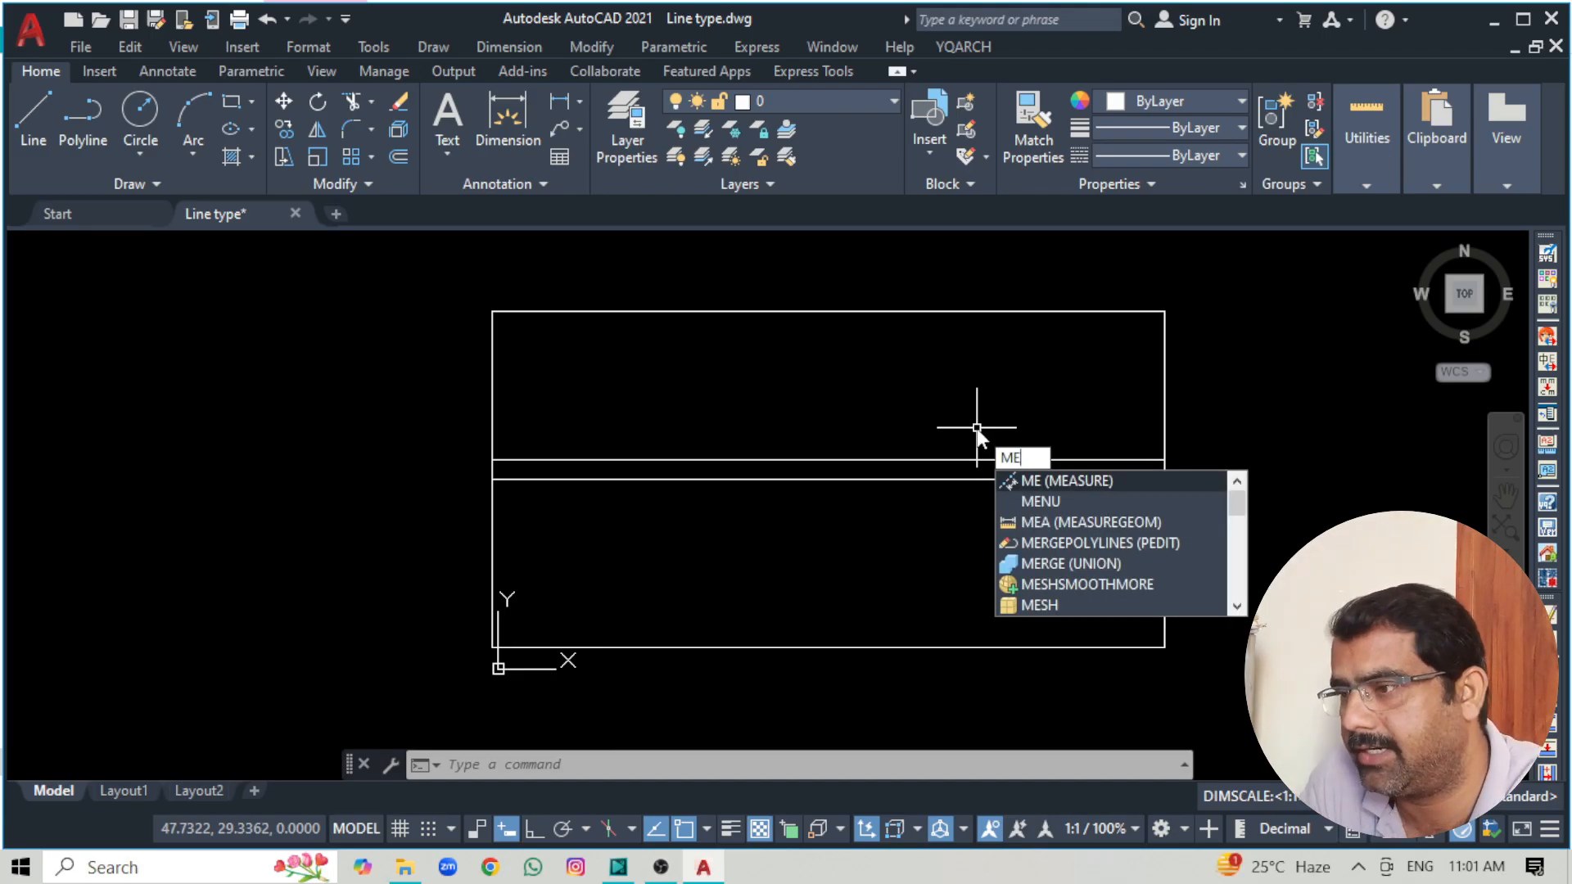
key(Return)
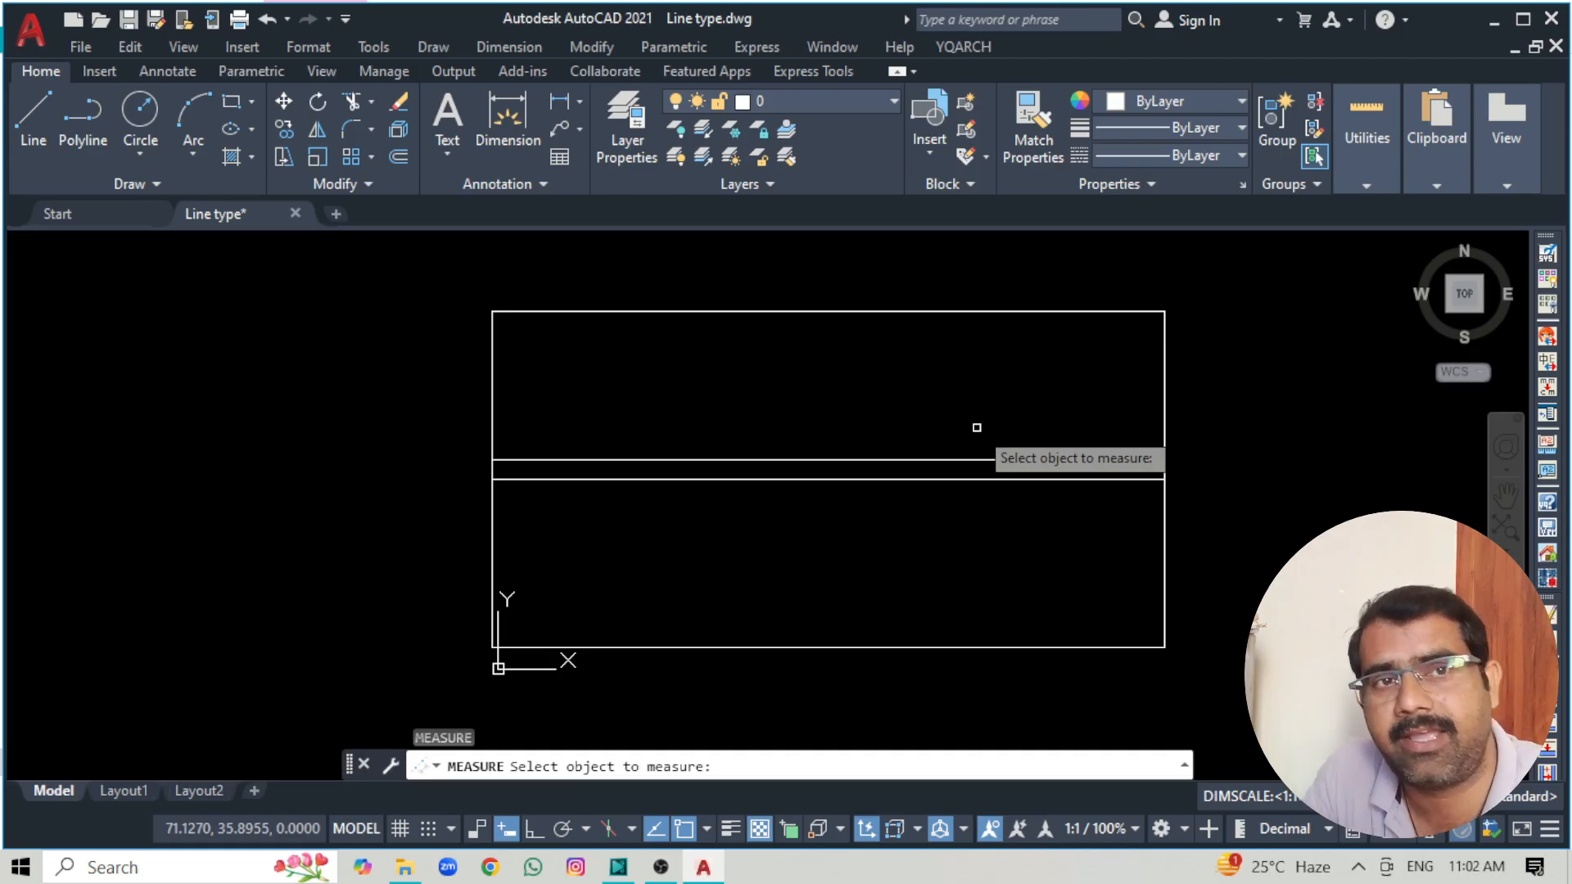
click(907, 461)
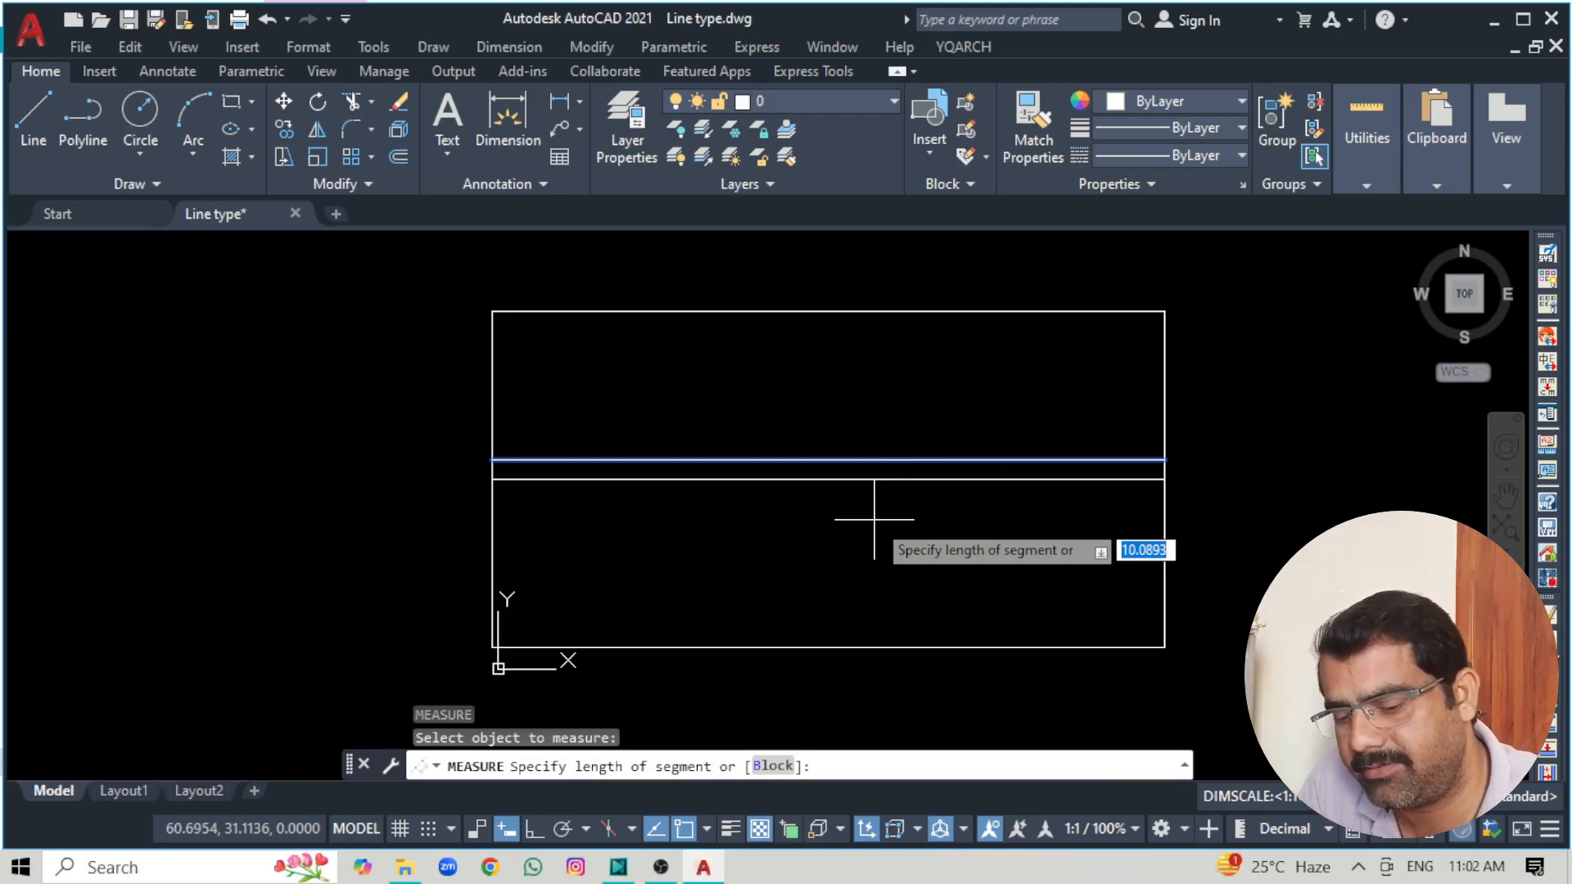
text(20)
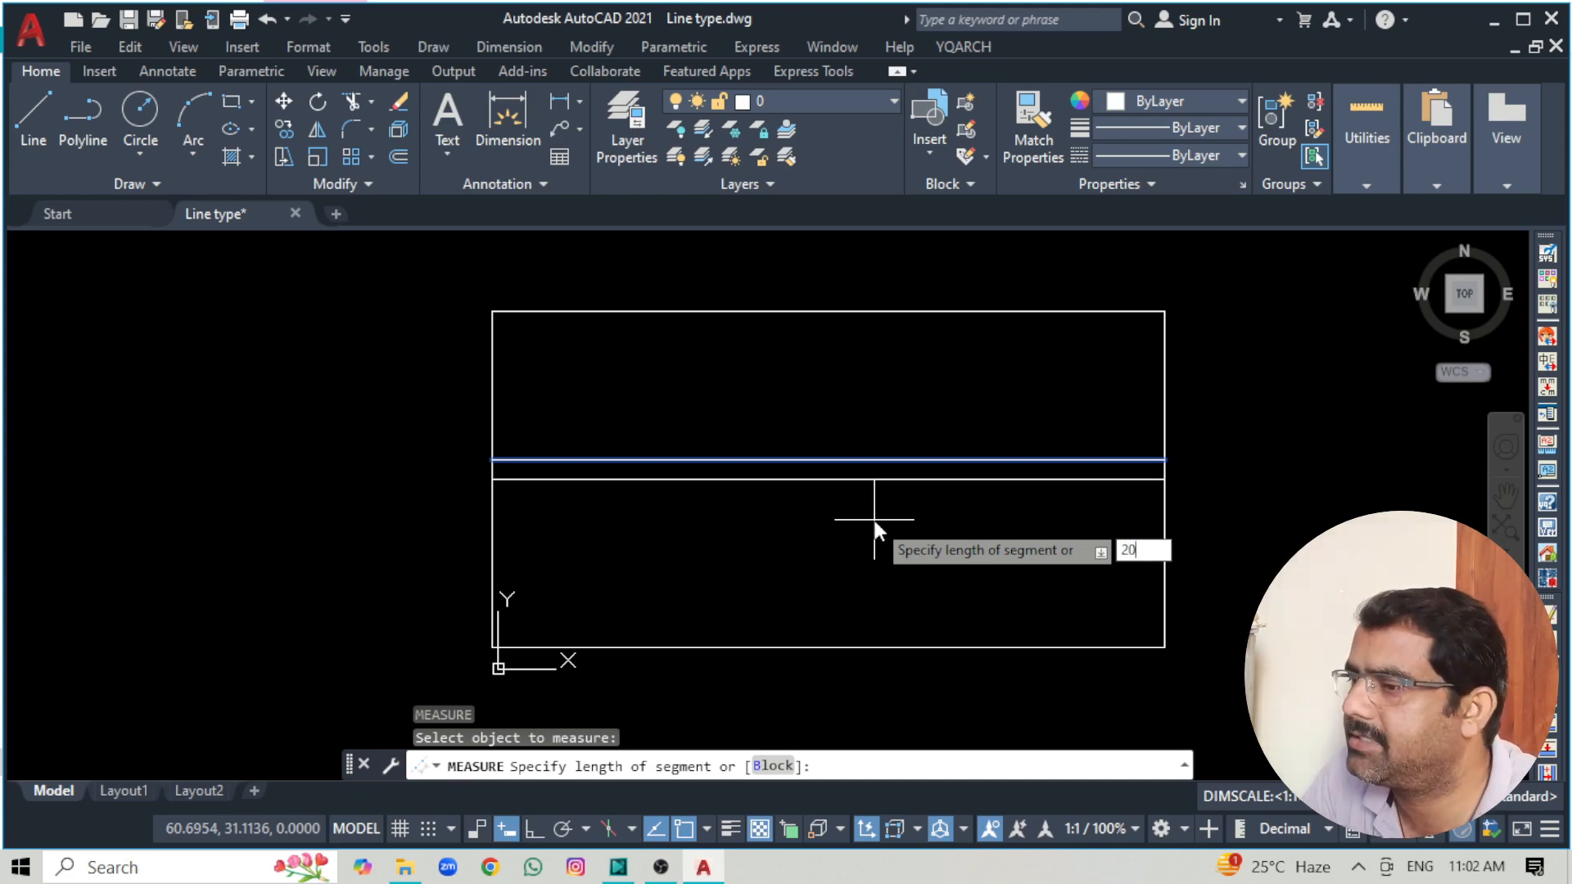
key(Return)
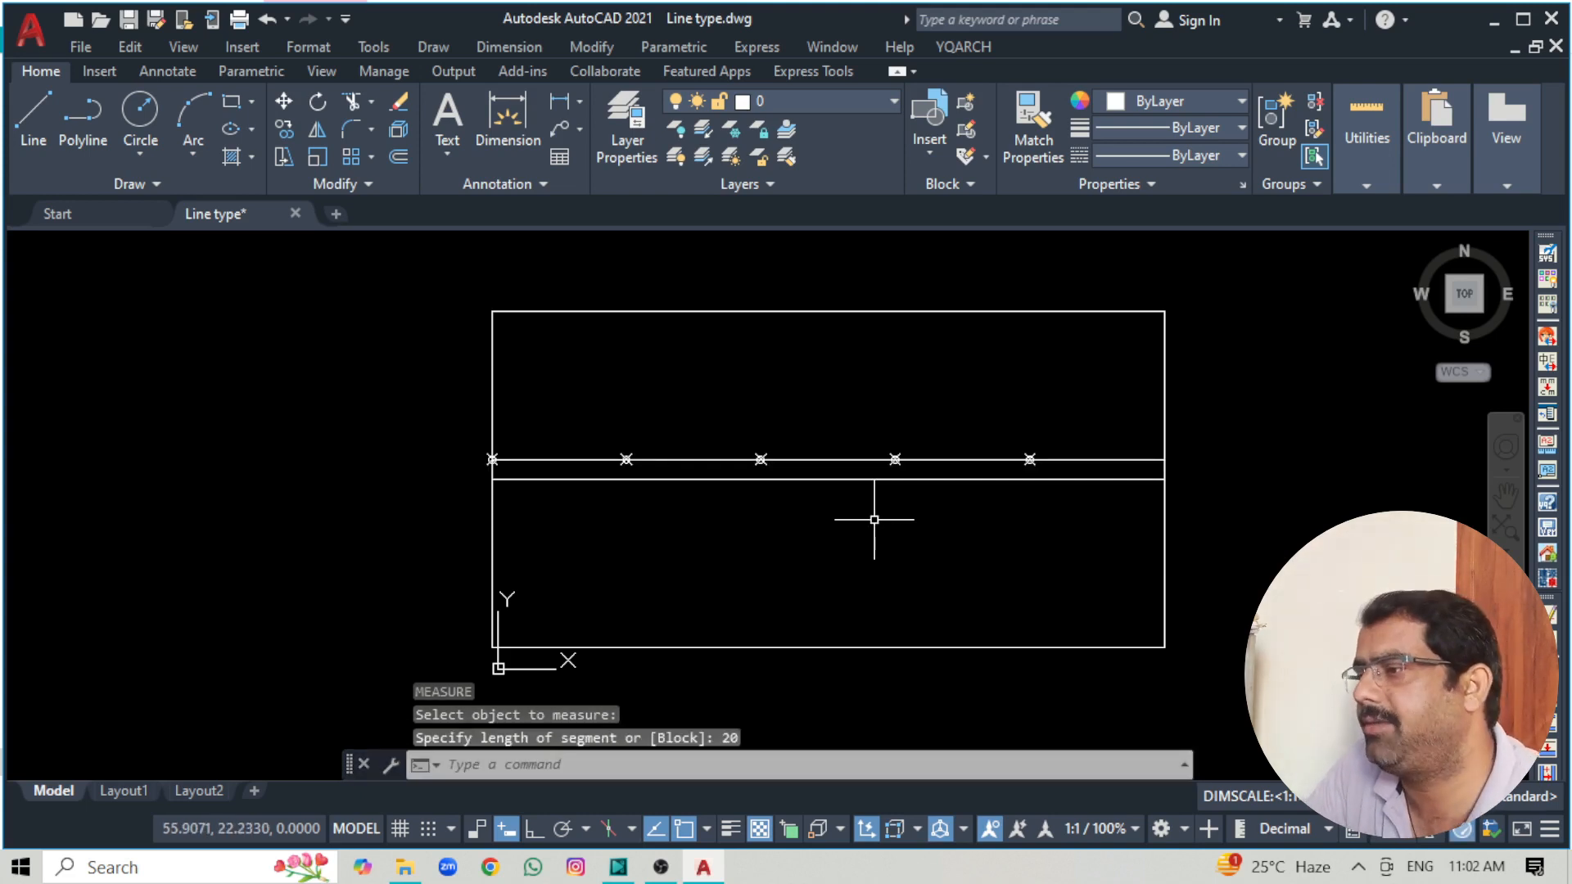
Add a horizontal linear dimension between the first two points from the rectangle's left side, placed just above the upper middle line.
click(560, 102)
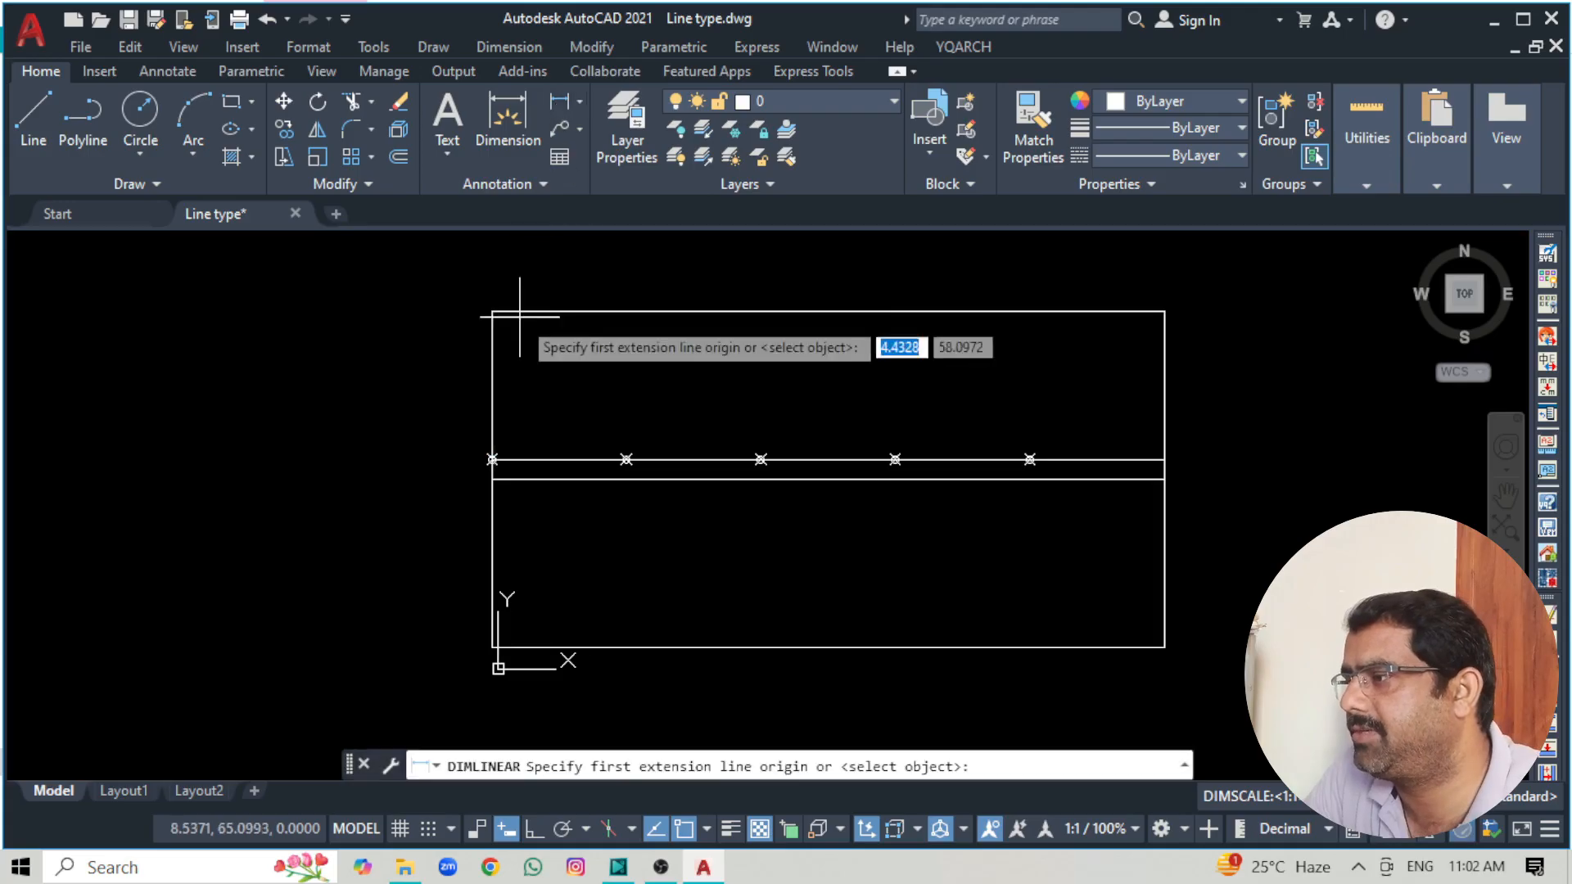
scroll(490, 460, up, 5)
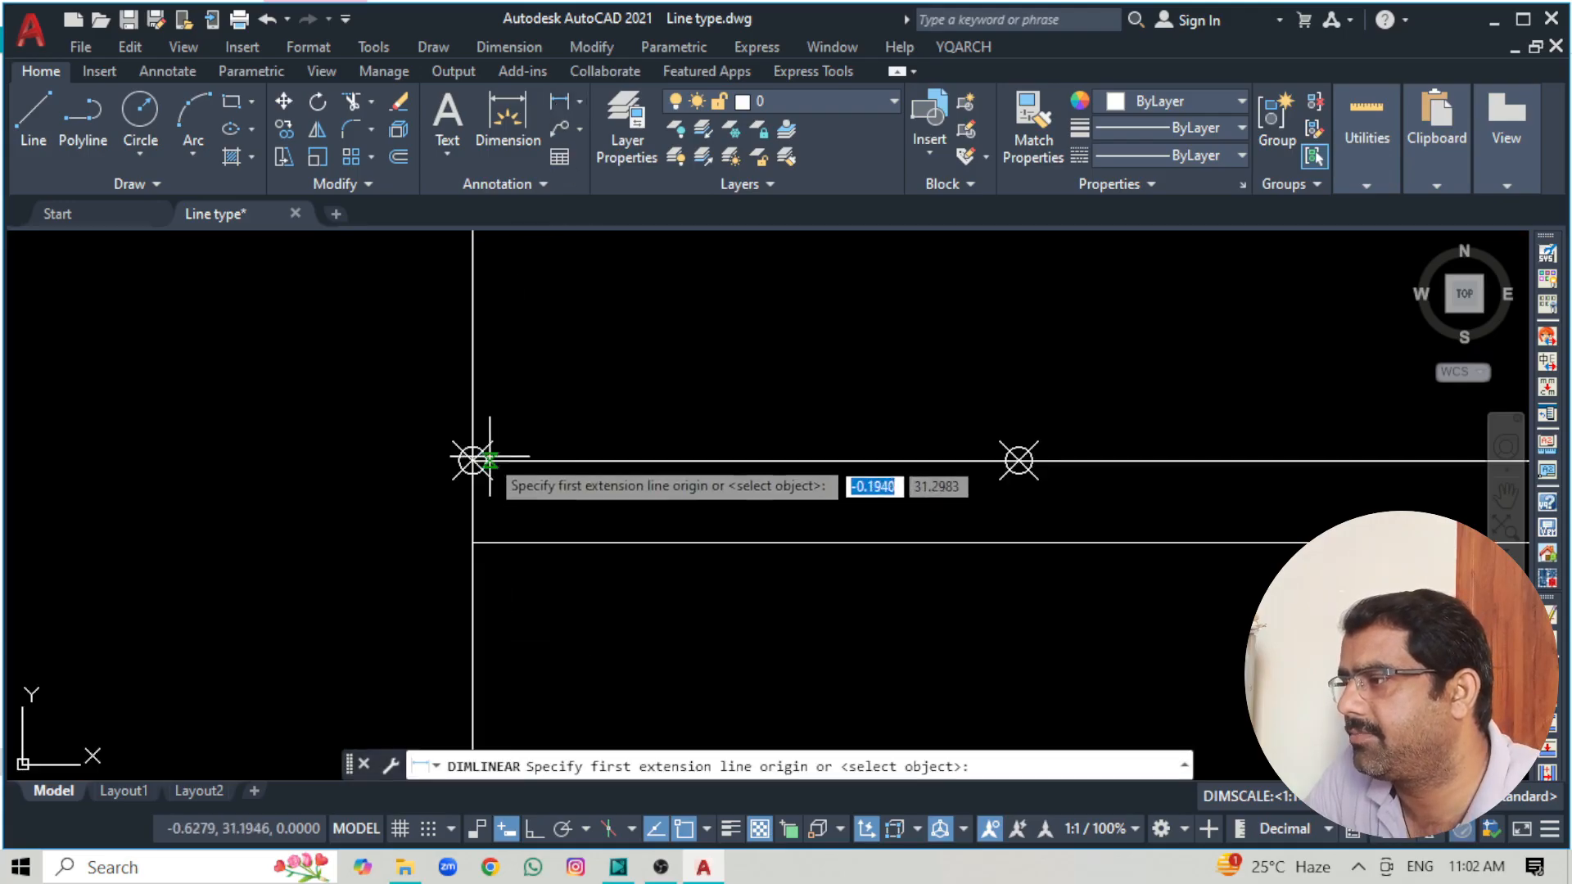
click(473, 460)
click(1019, 460)
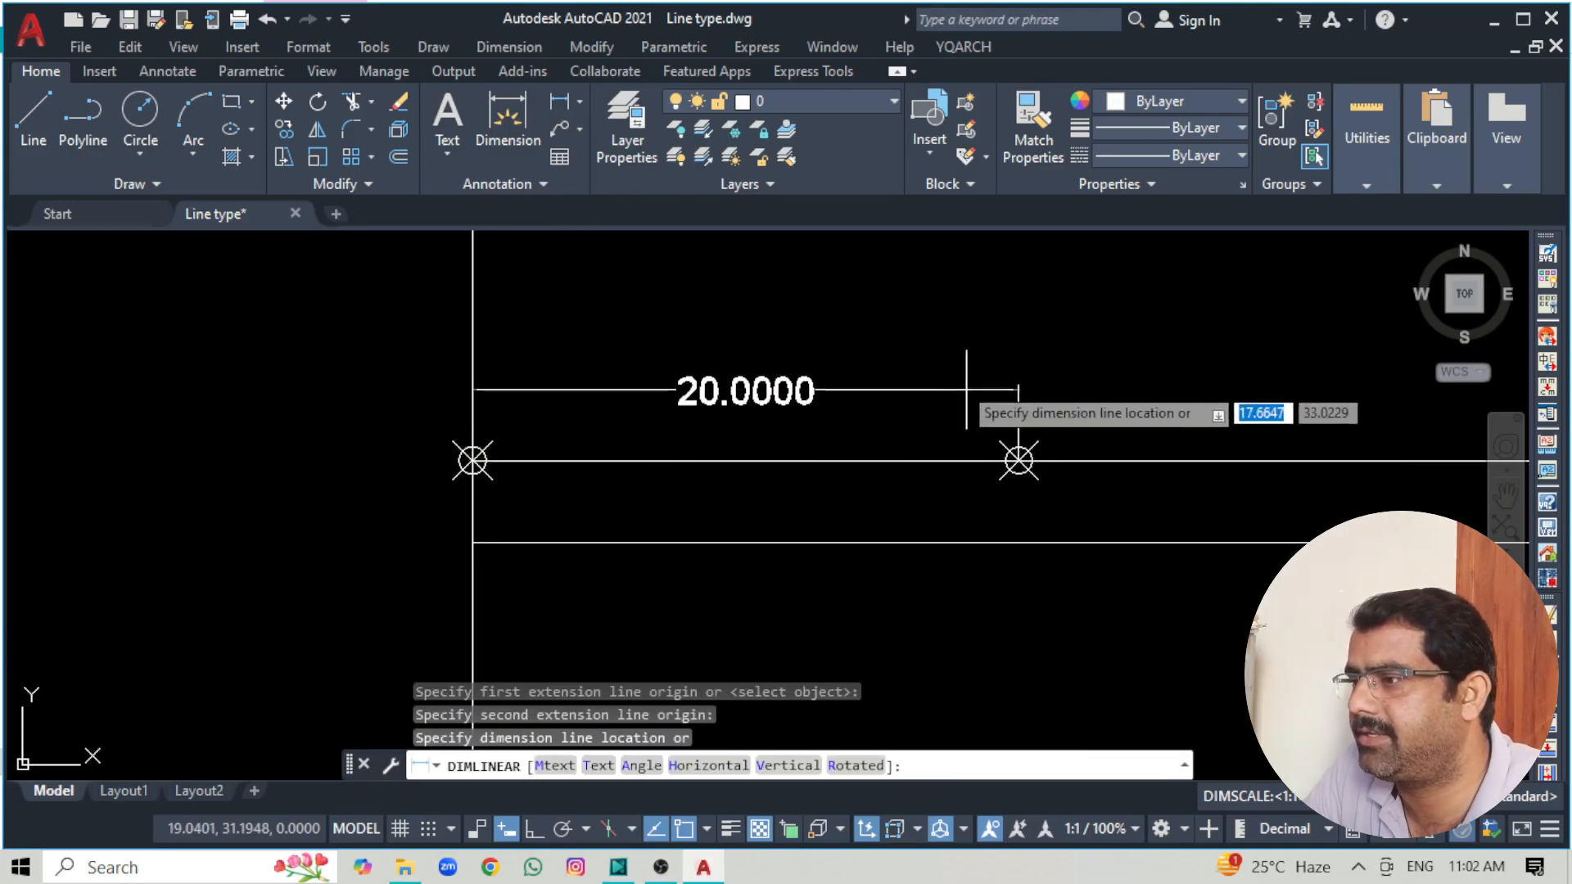
click(916, 365)
scroll(421, 412, down, 4)
scroll(420, 412, down, 2)
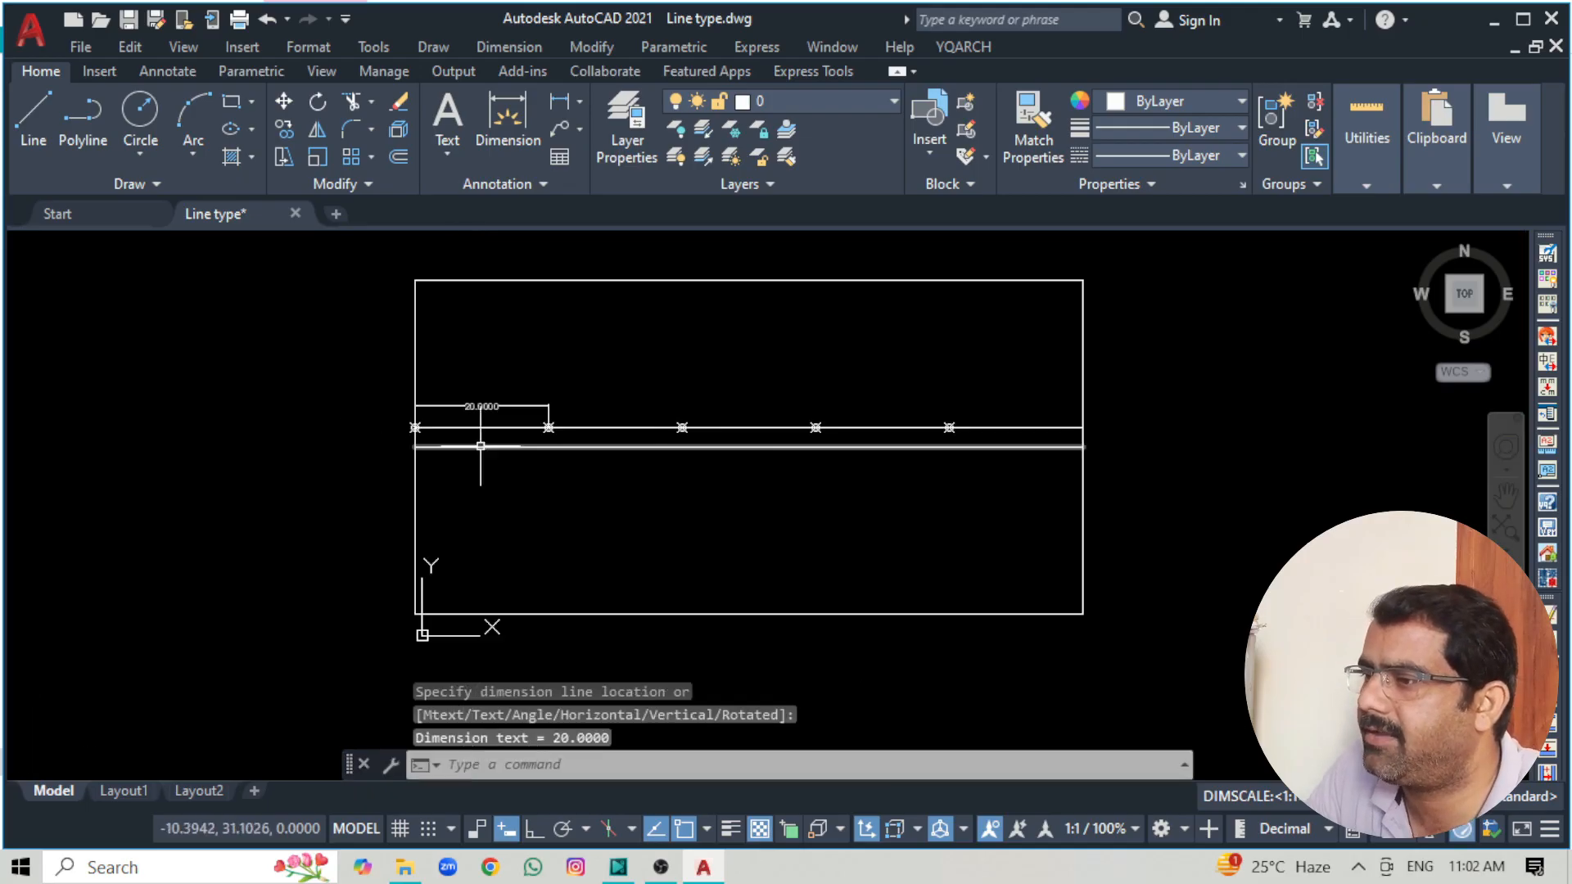
Add linear dimensions between the last two points and from the last point to the rectangle's right side, just above the upper middle line.
key(Return)
scroll(1055, 414, up, 4)
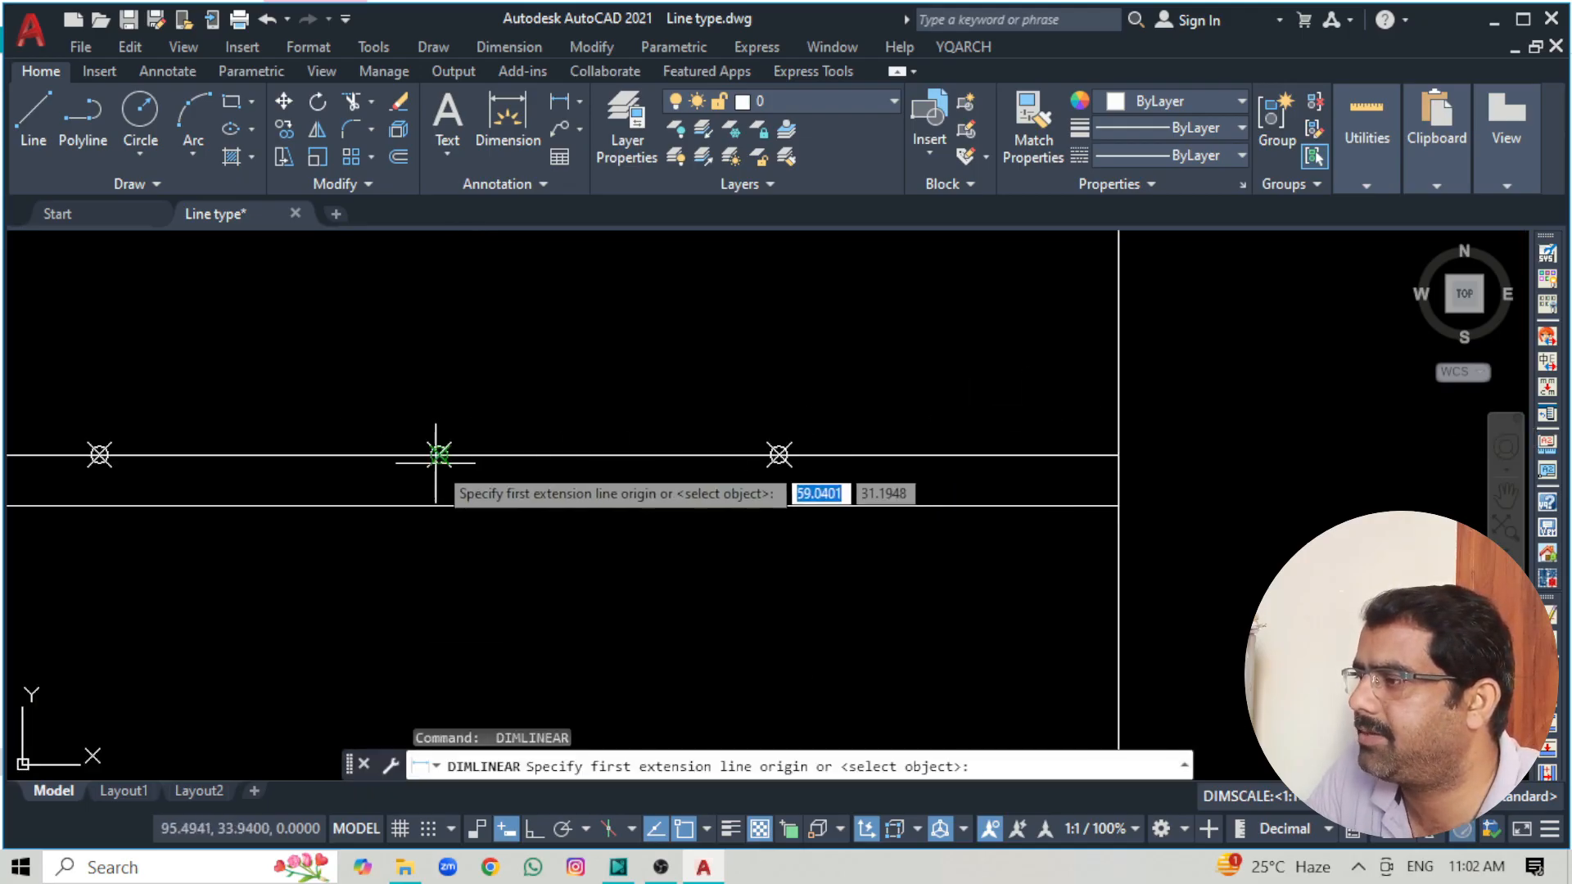
click(439, 455)
click(778, 454)
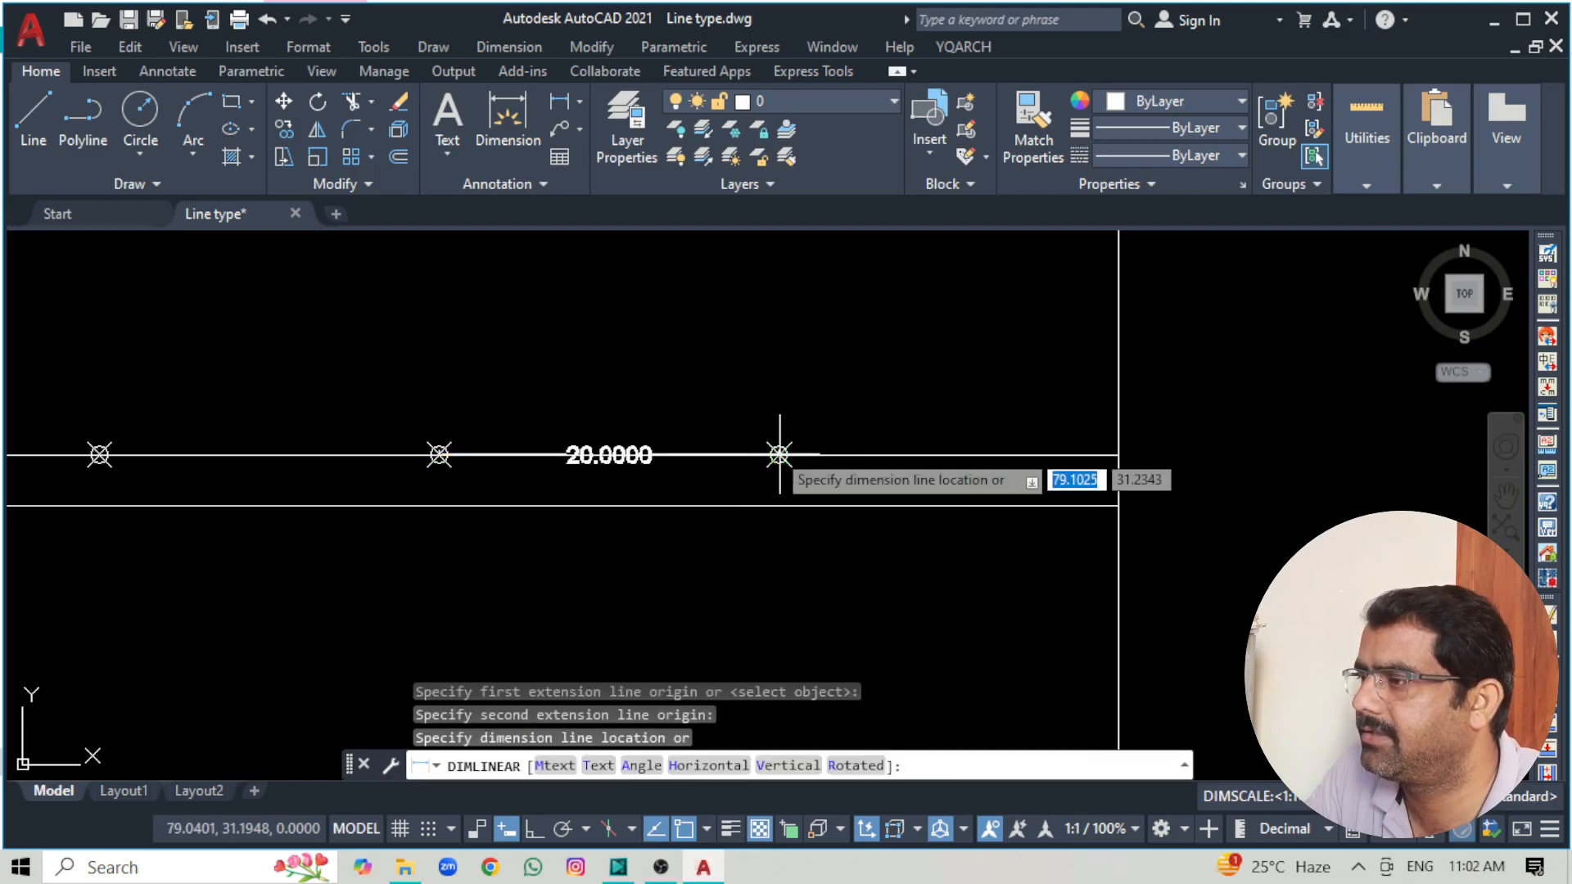
click(779, 401)
key(Return)
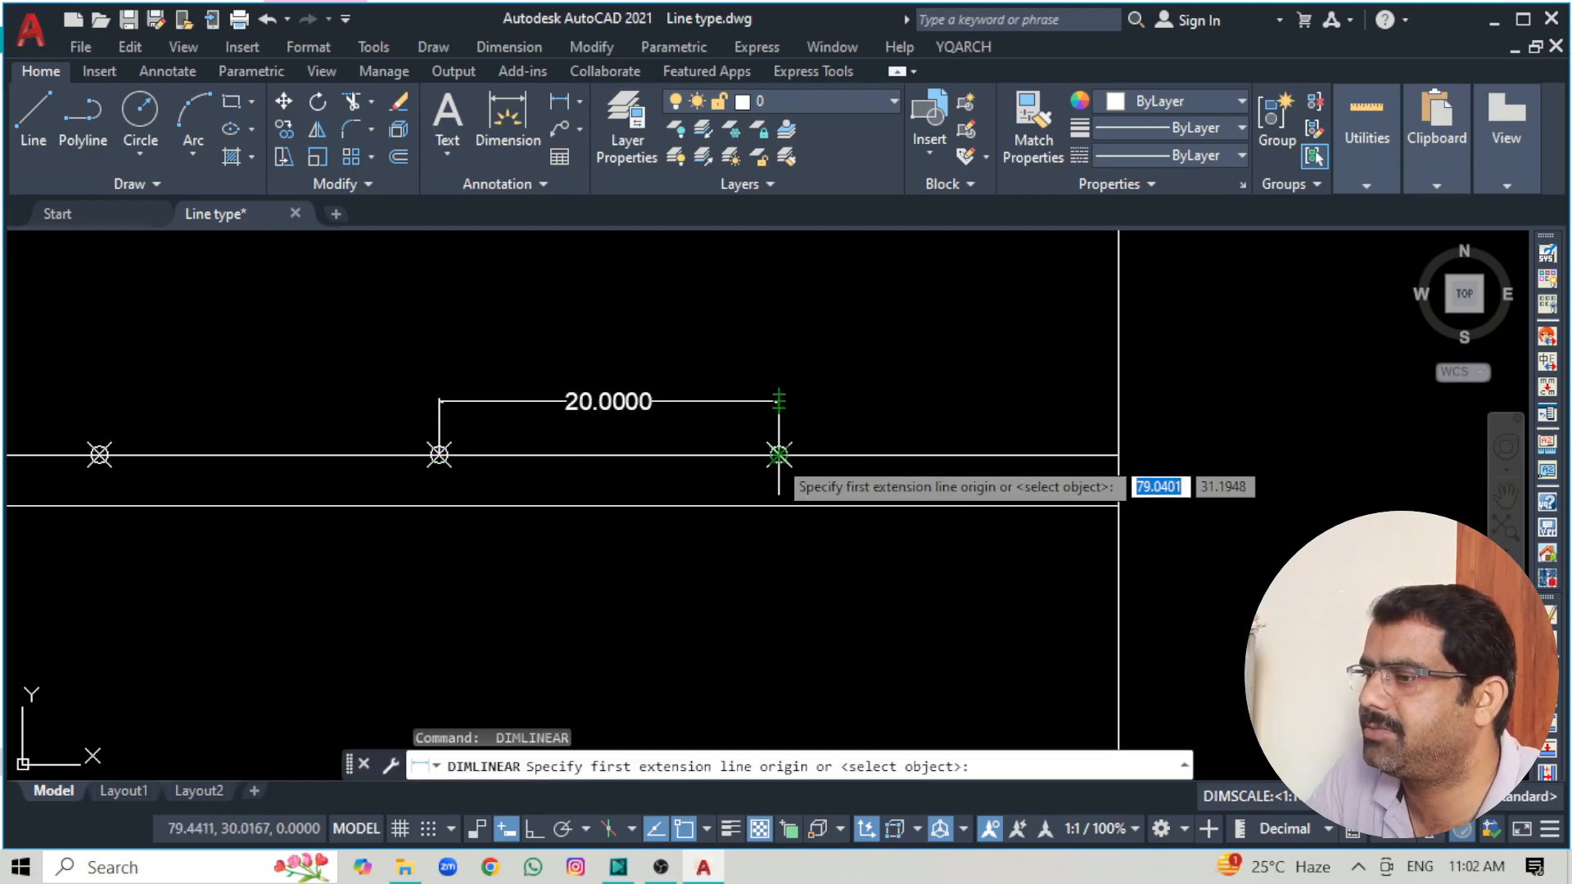
click(778, 454)
click(1119, 455)
click(1083, 414)
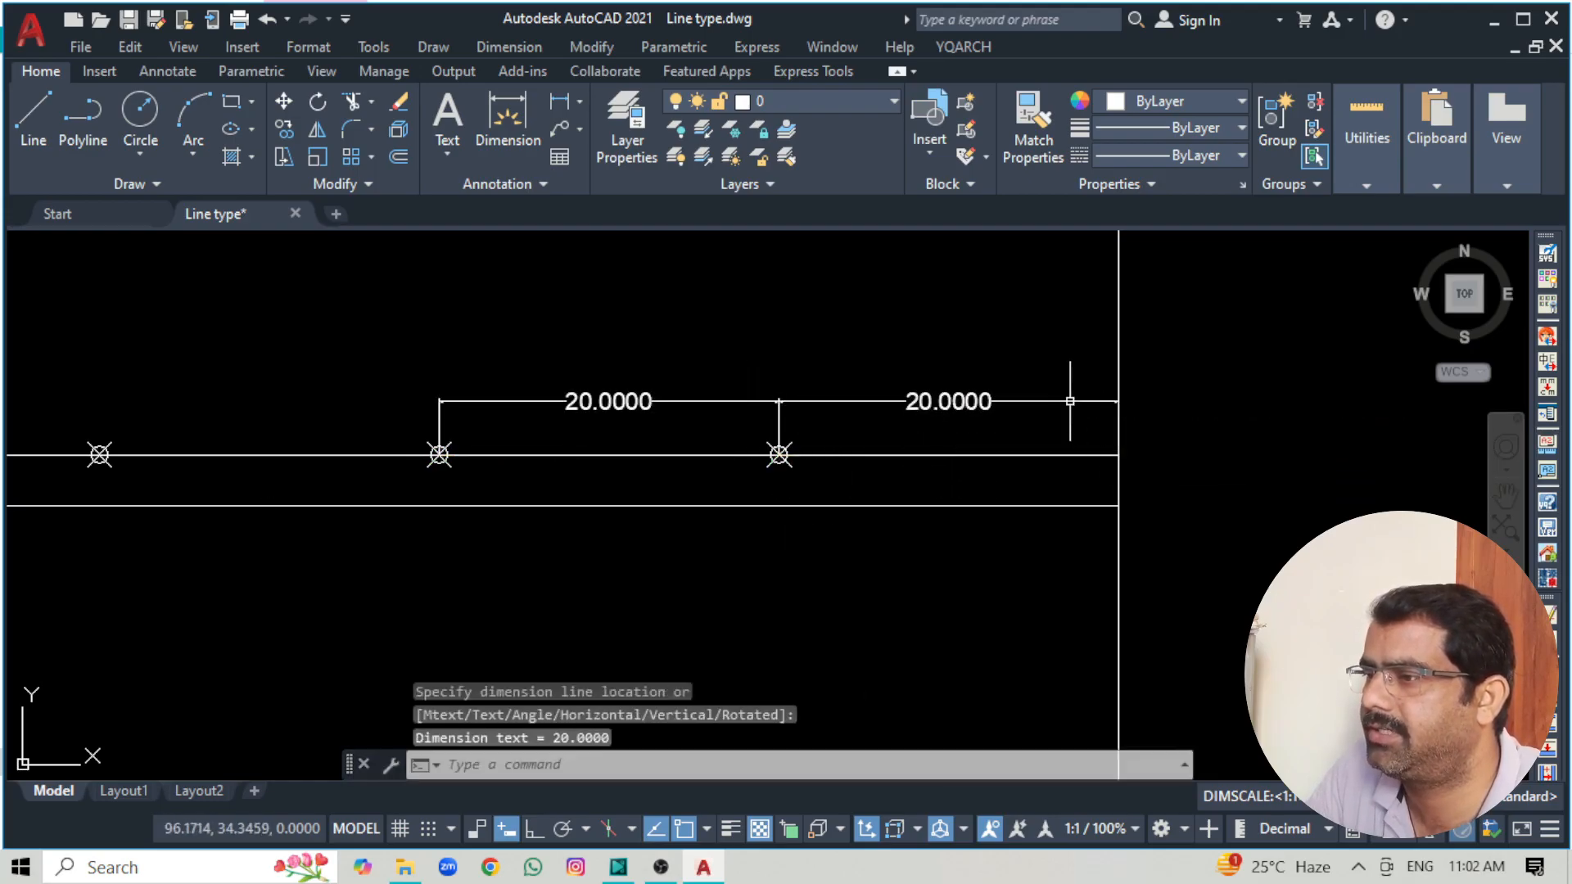
scroll(1257, 425, down, 3)
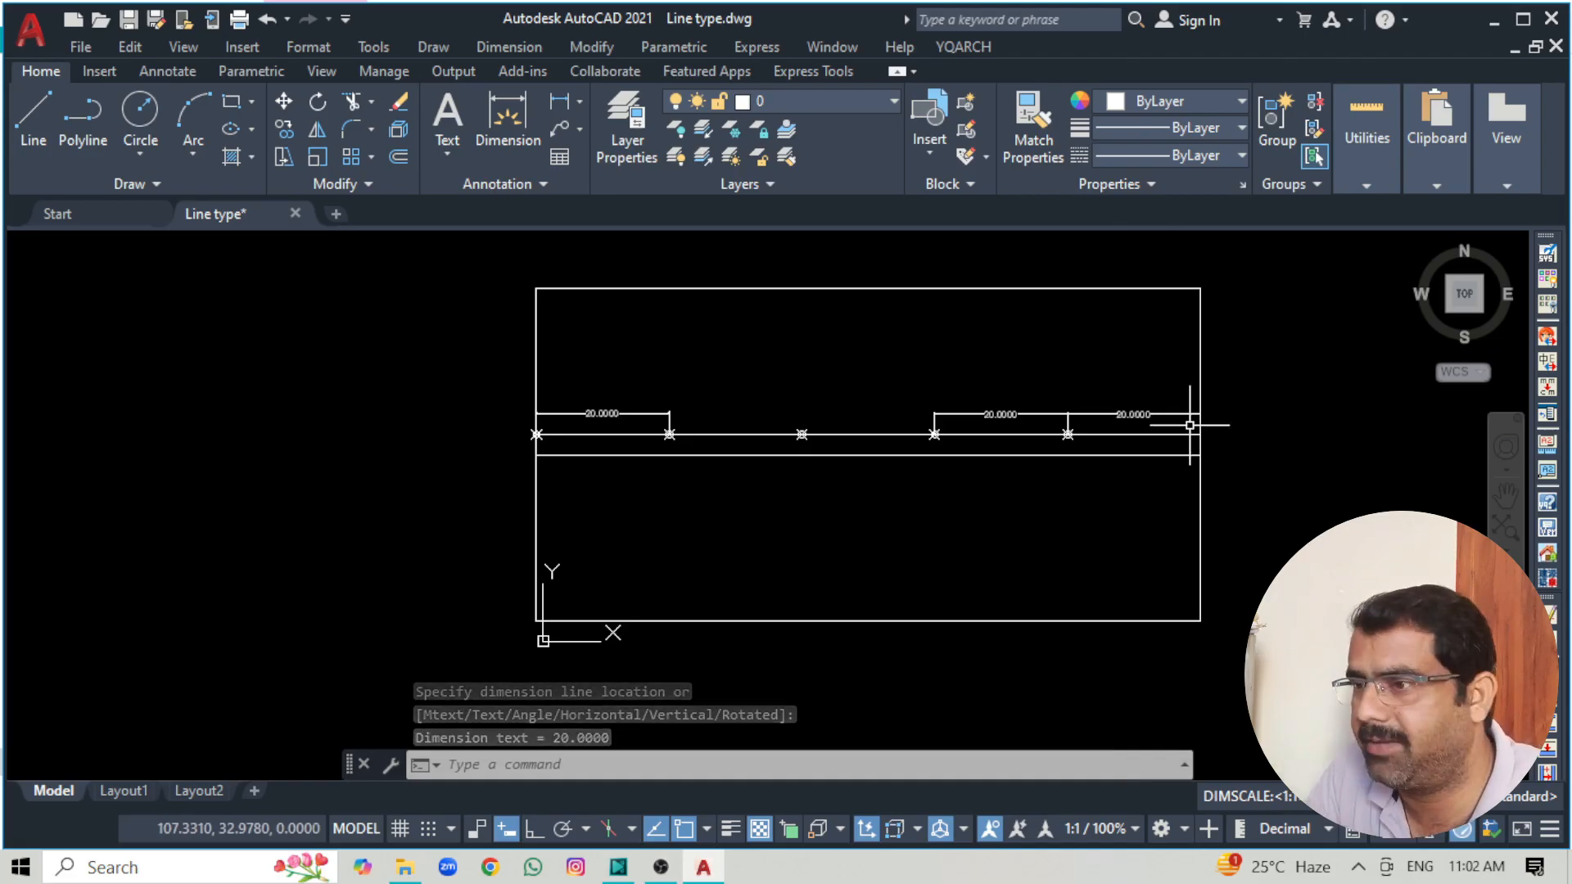
Delete the three linear dimensions above the upper middle line, and check the five points by selecting them.
click(1127, 376)
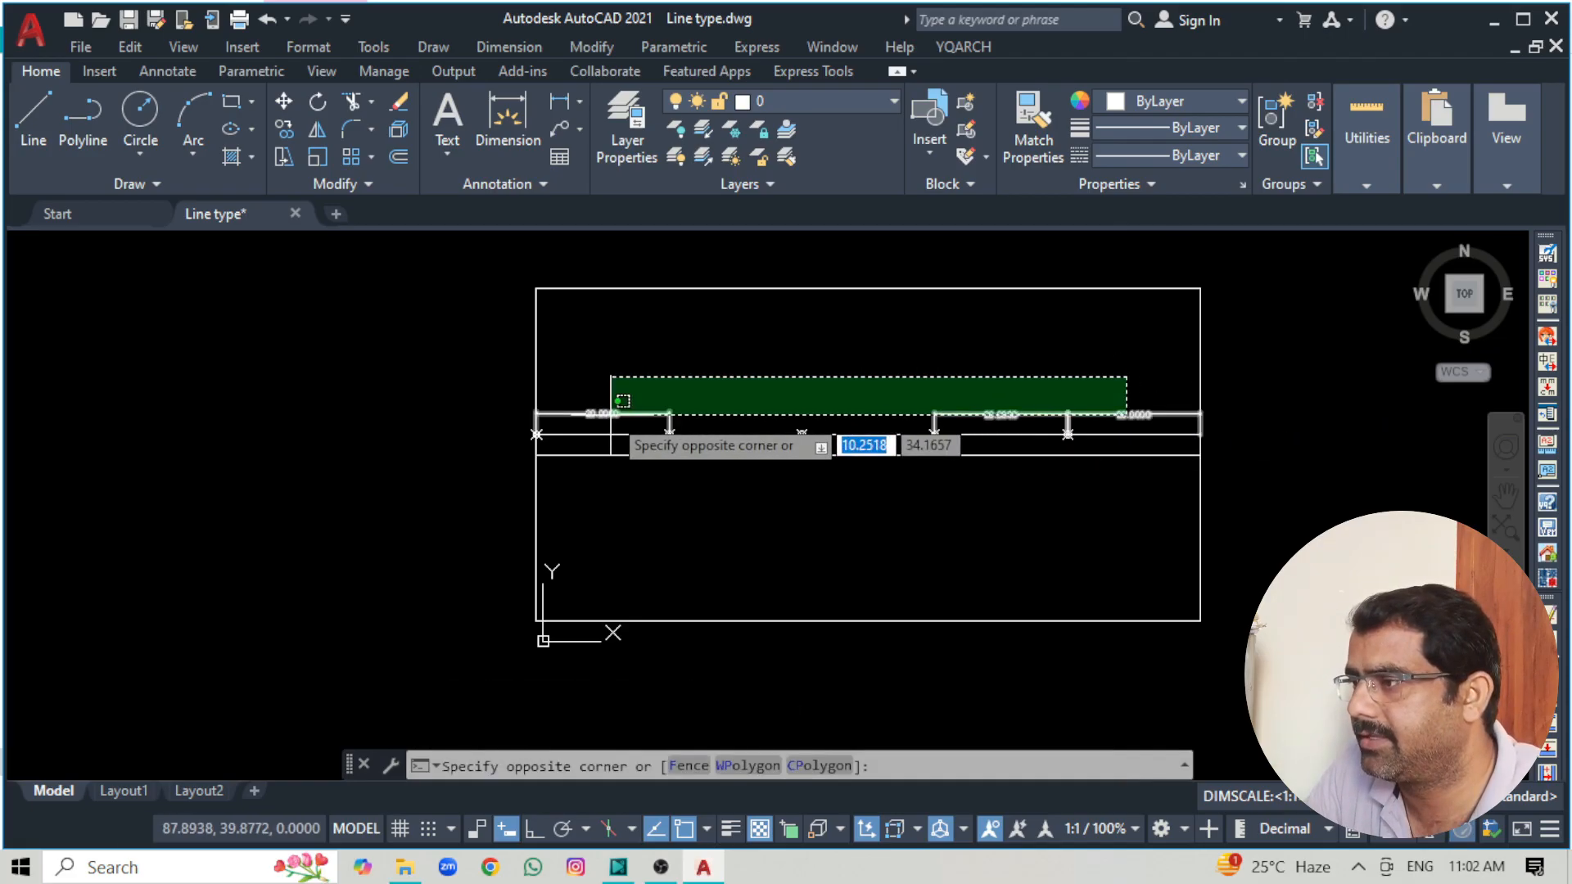
click(610, 413)
key(Delete)
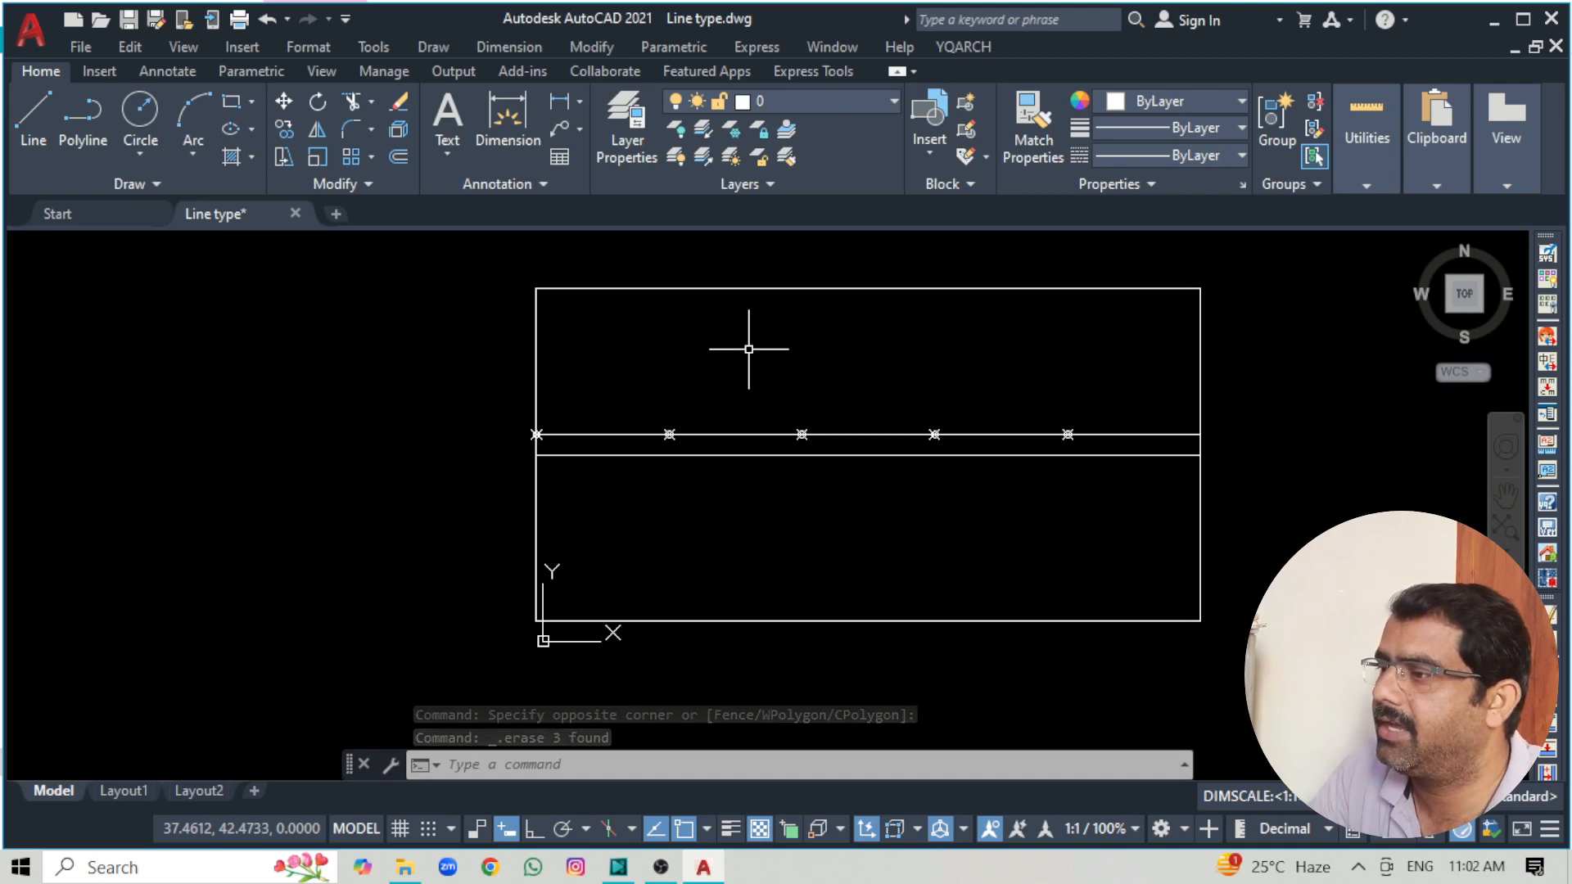
middle_drag(748, 340, 699, 326)
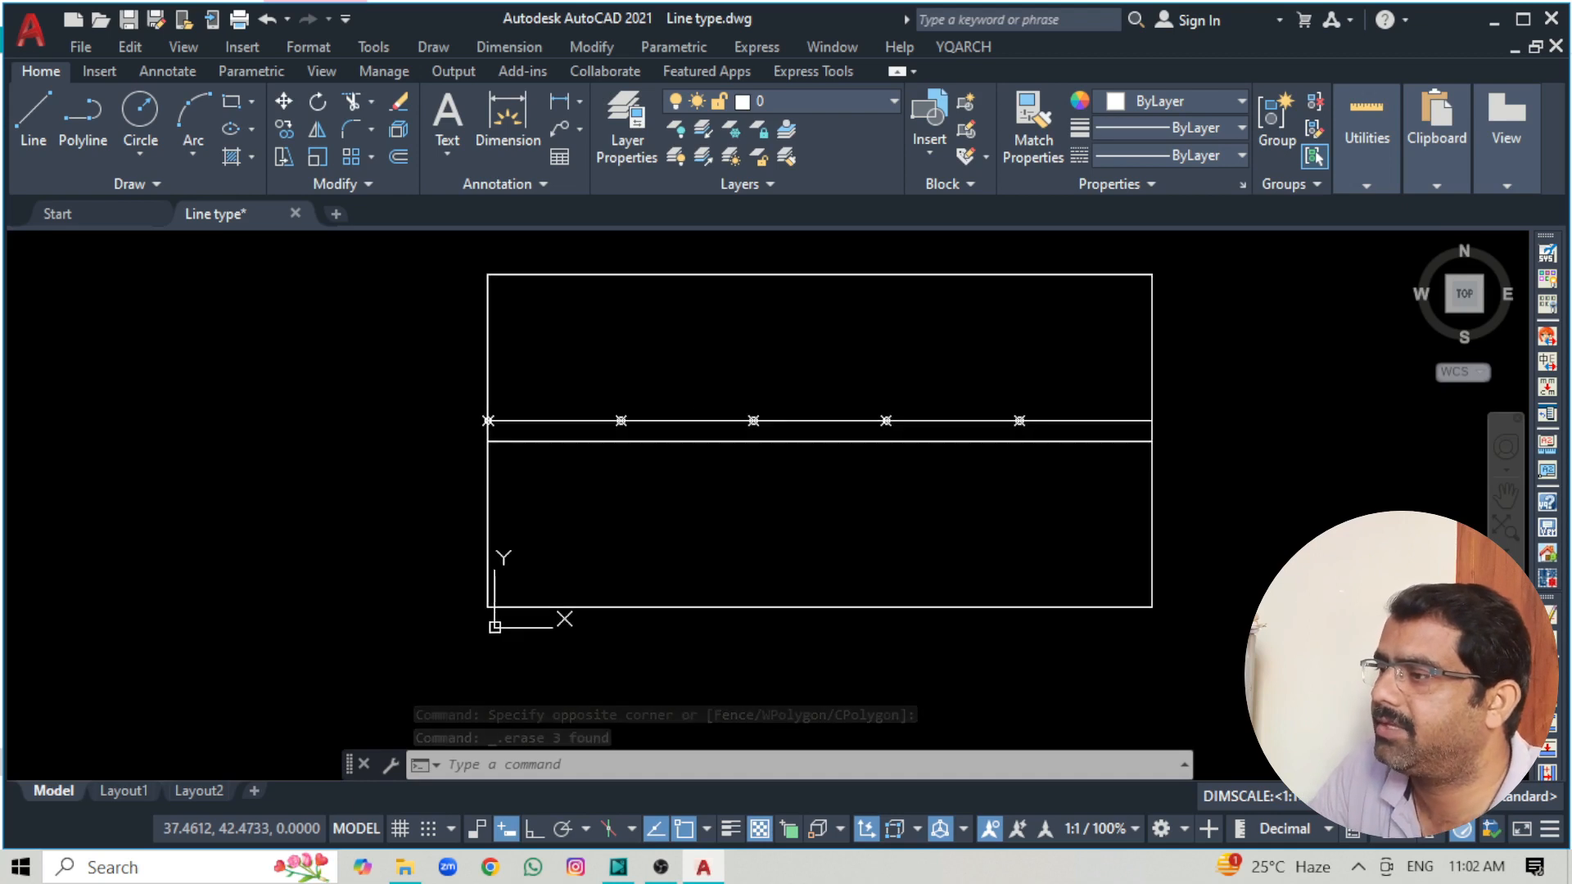
click(397, 367)
click(1047, 462)
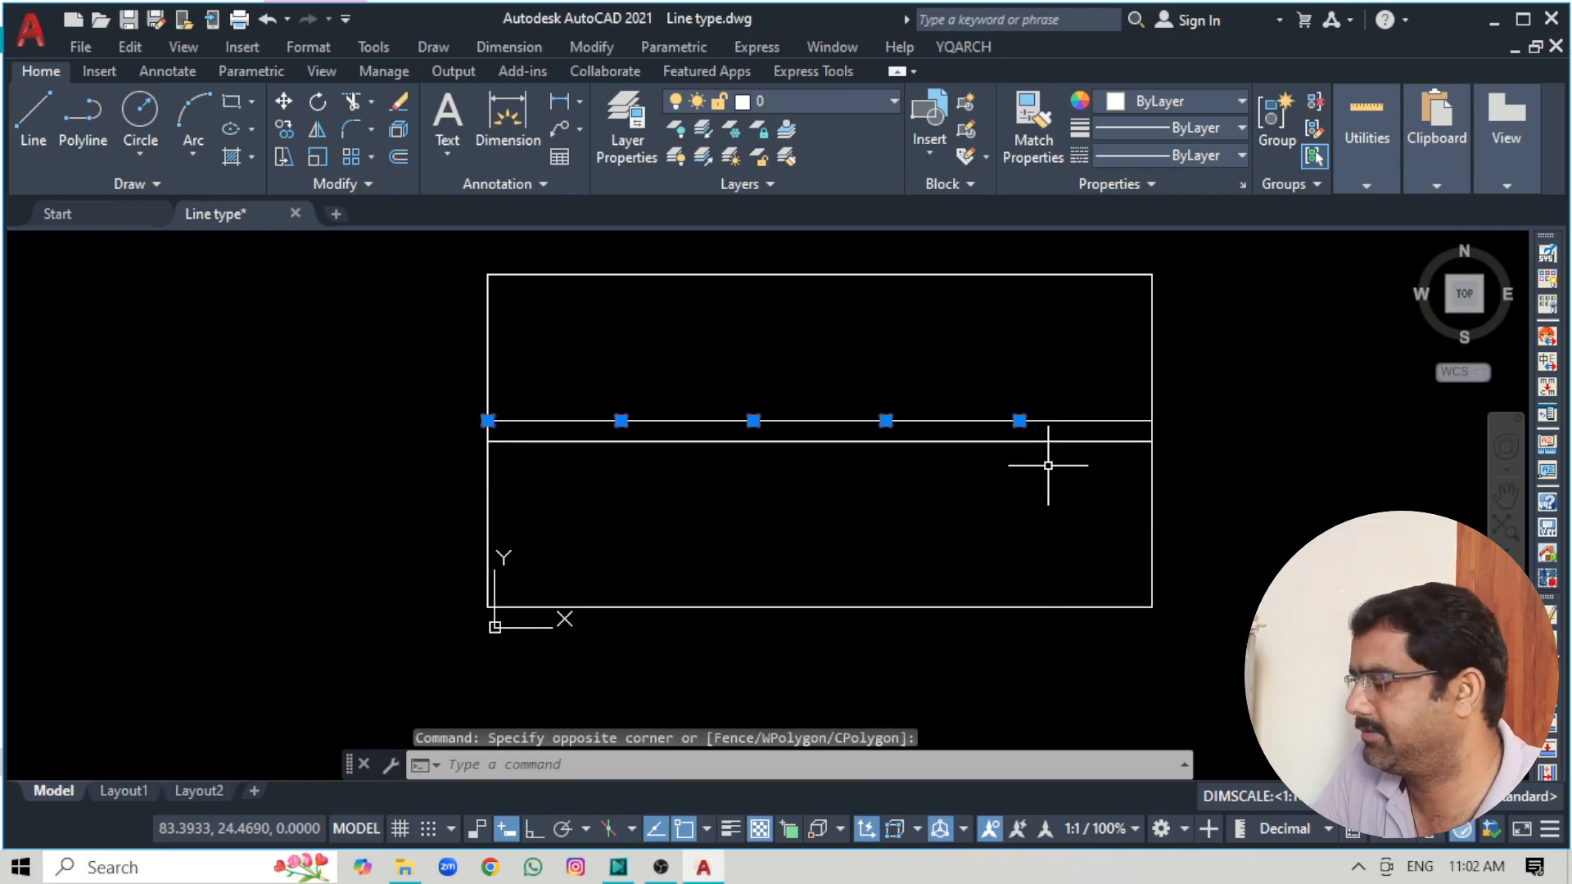
key(Escape)
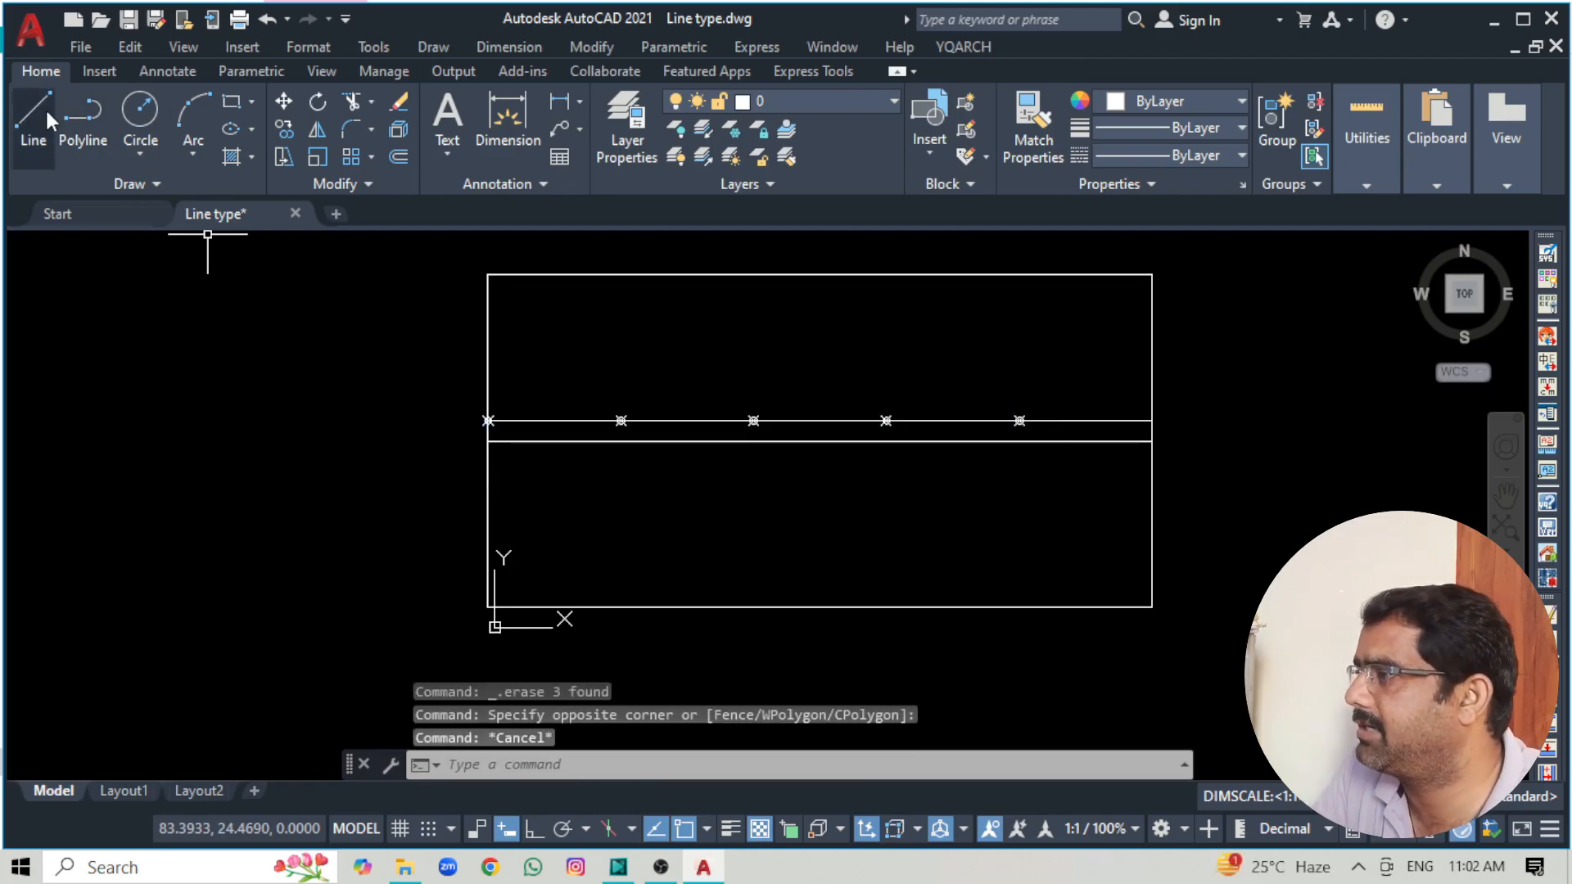
Draw a vertical line from the second point on the upper middle line up to the rectangle's upper edge.
click(46, 116)
click(620, 421)
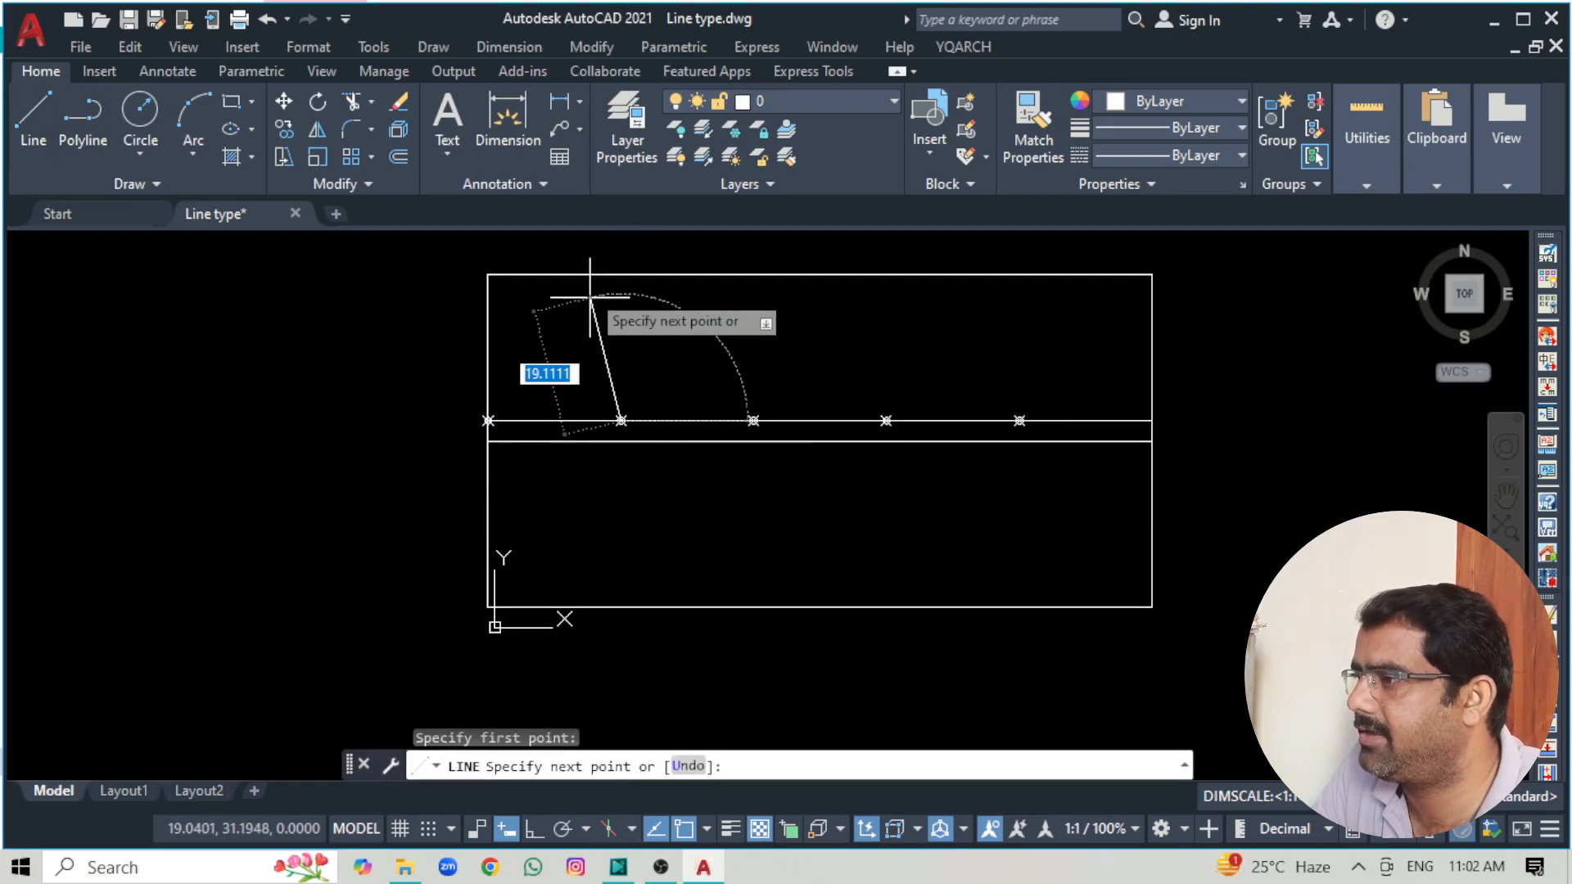
click(621, 274)
key(Return)
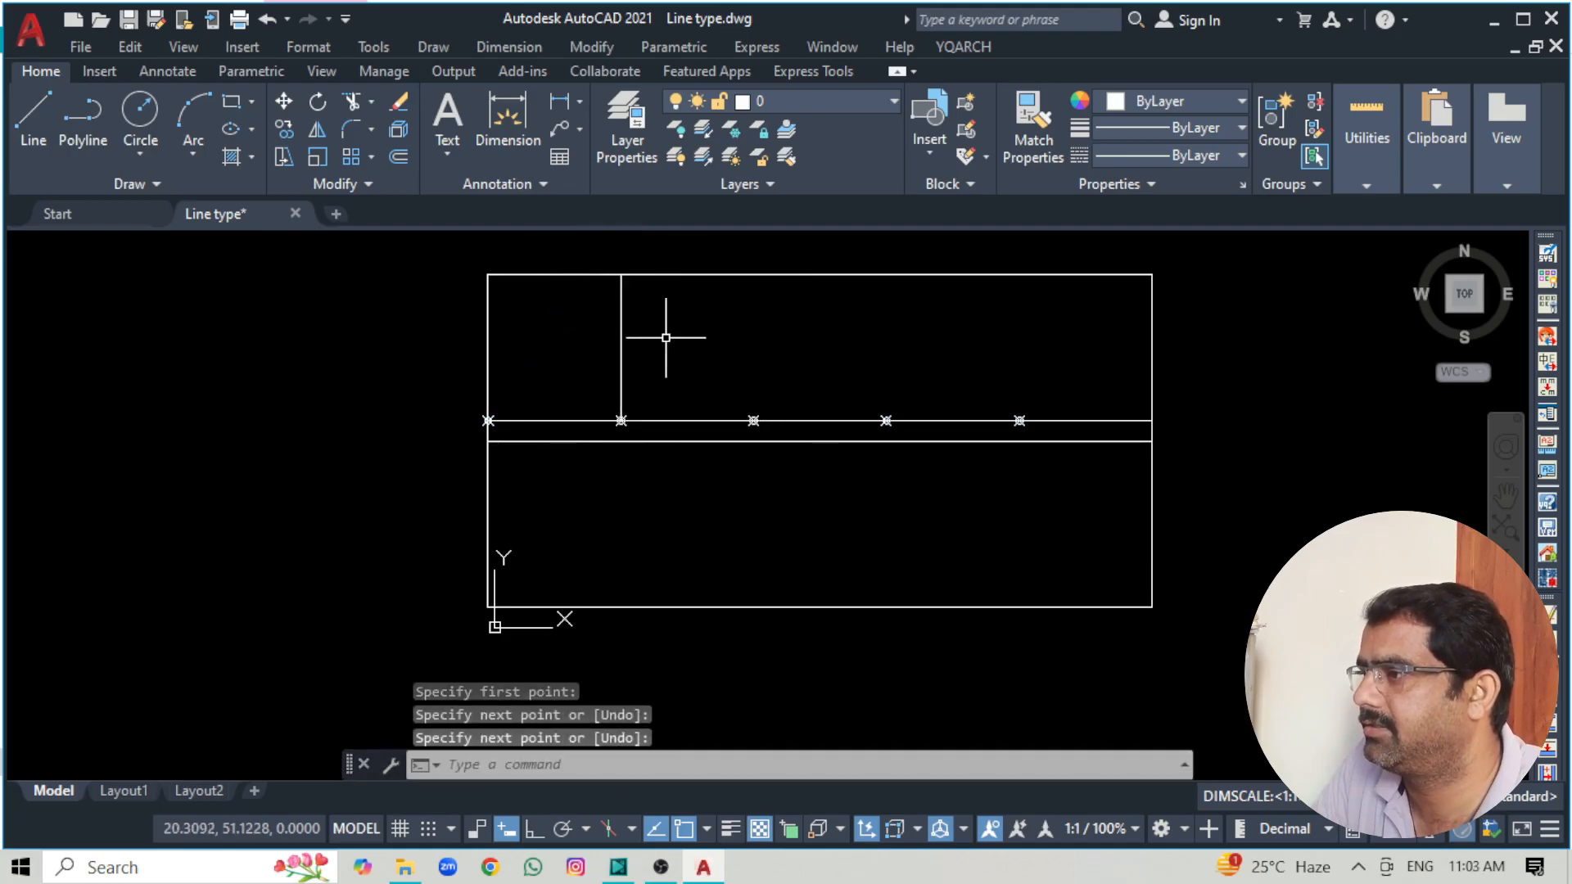
Copy the vertical line from its point on the upper middle line to each of the three points on its right.
click(666, 335)
click(592, 373)
text(cp)
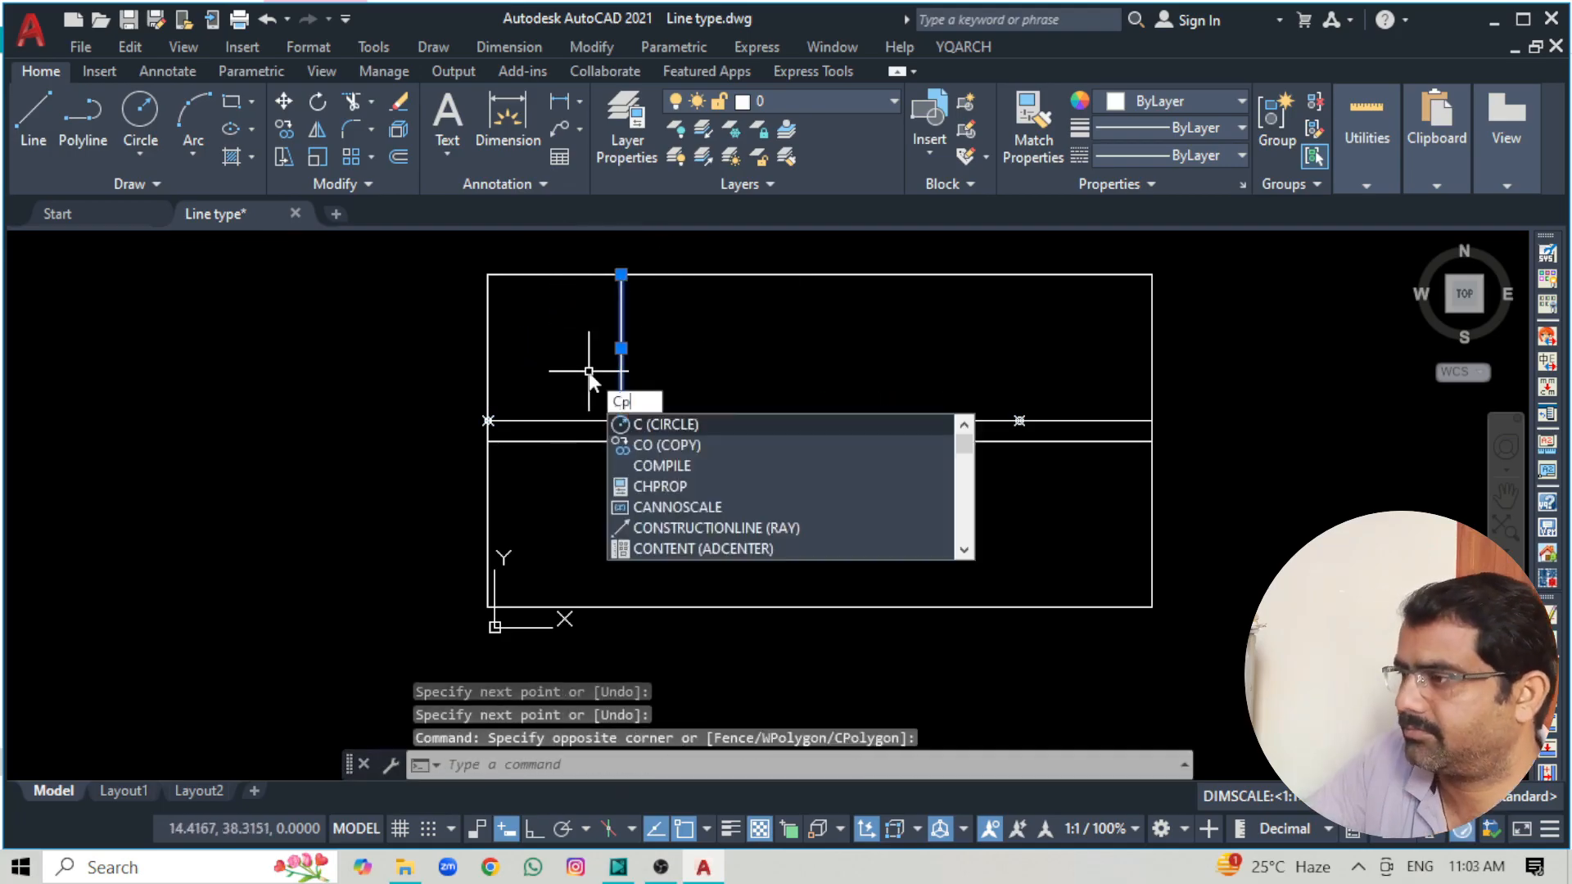
key(Return)
click(620, 421)
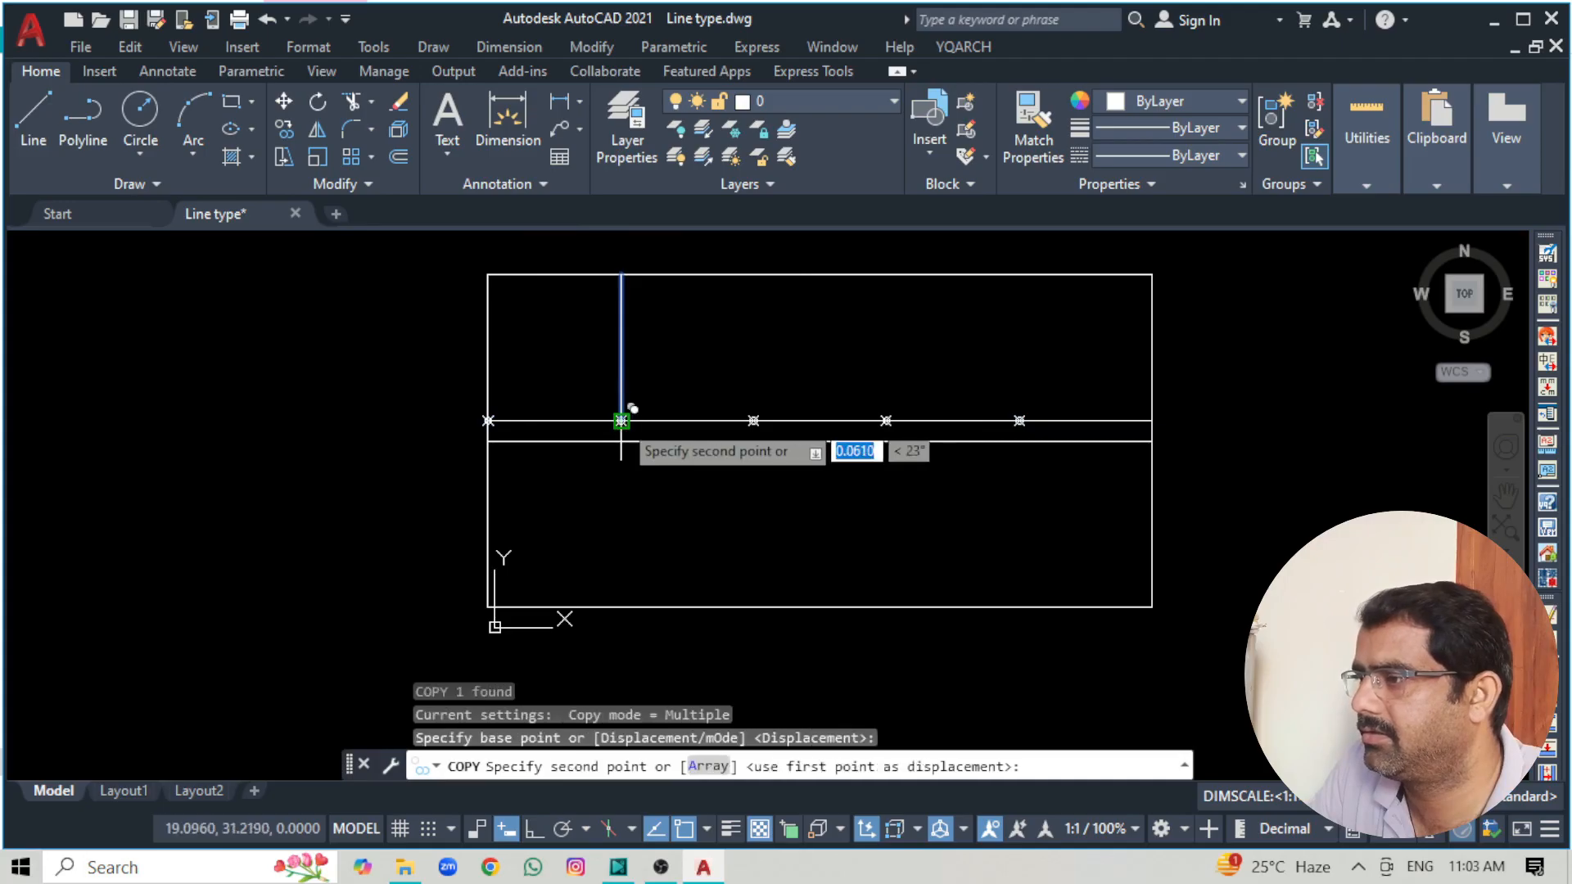
click(753, 421)
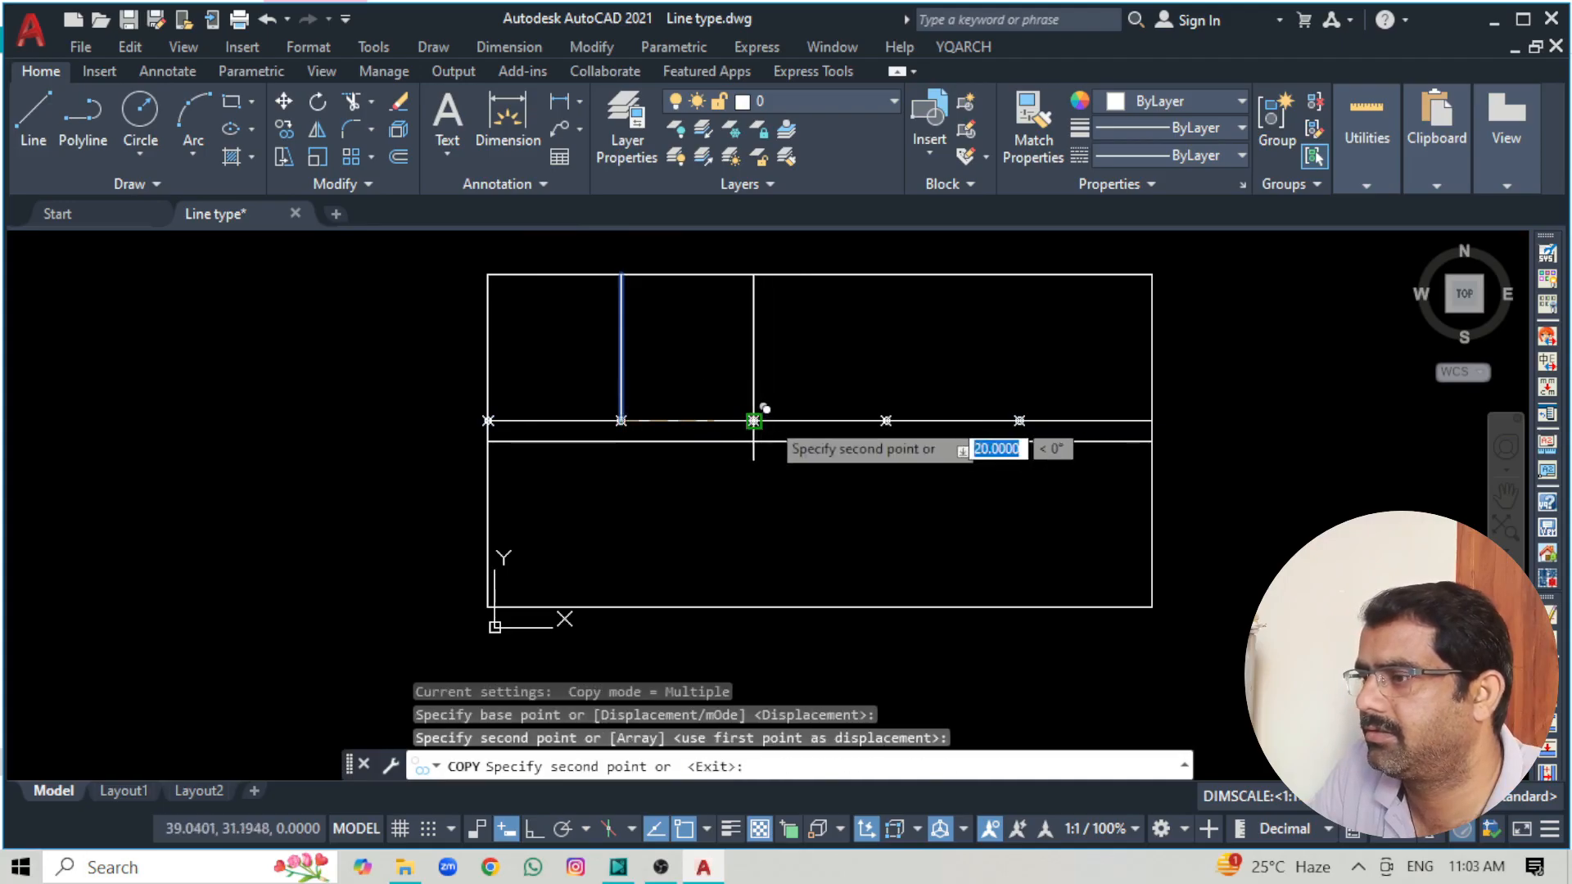
click(886, 421)
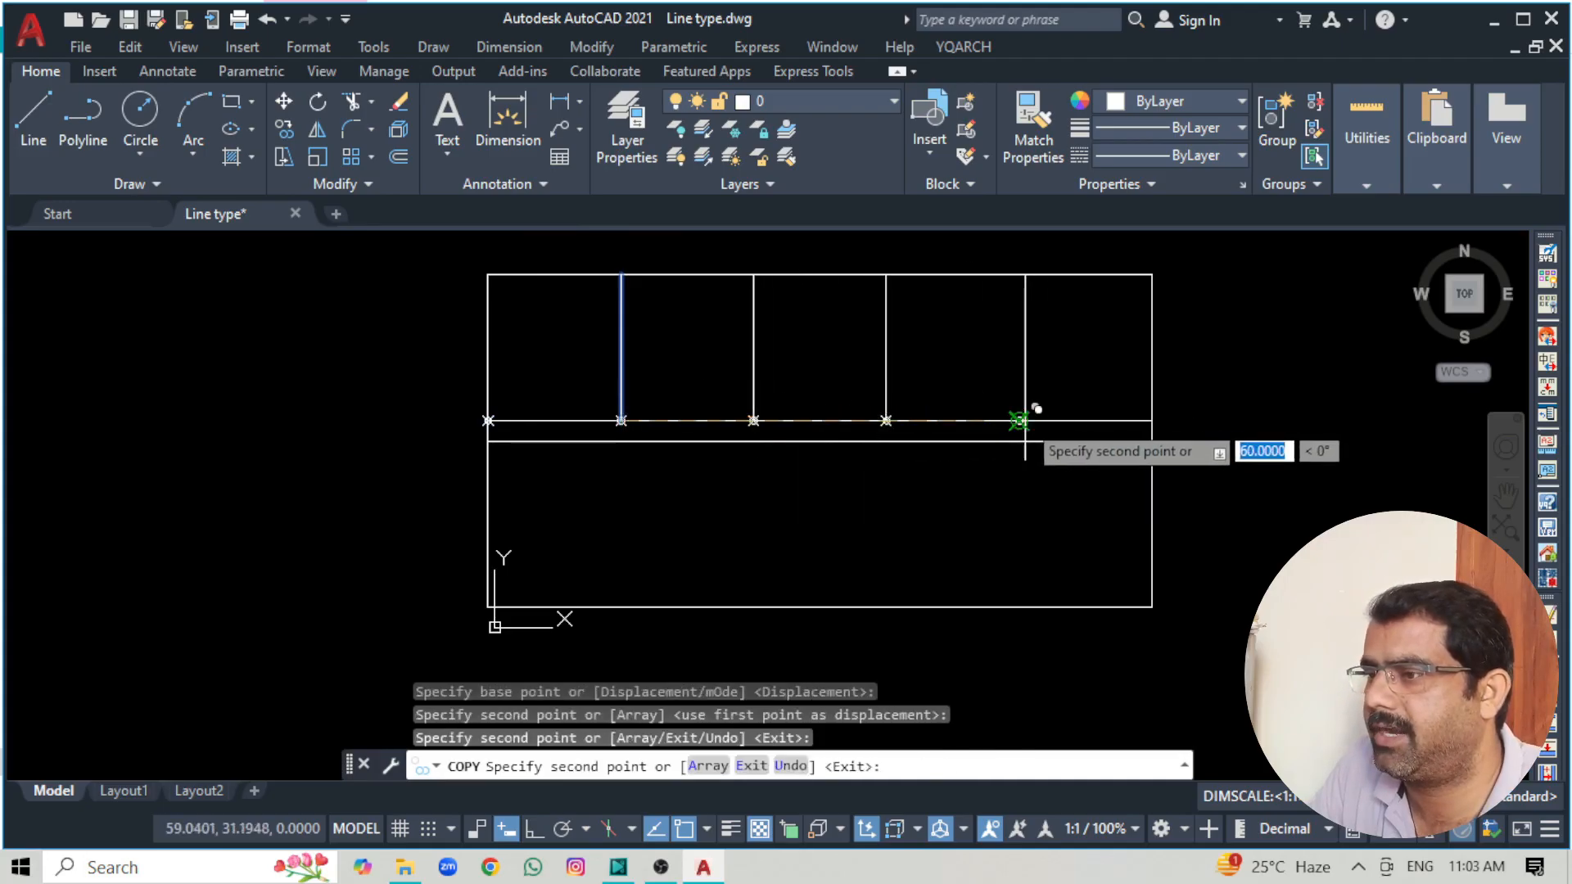
click(1020, 421)
key(Return)
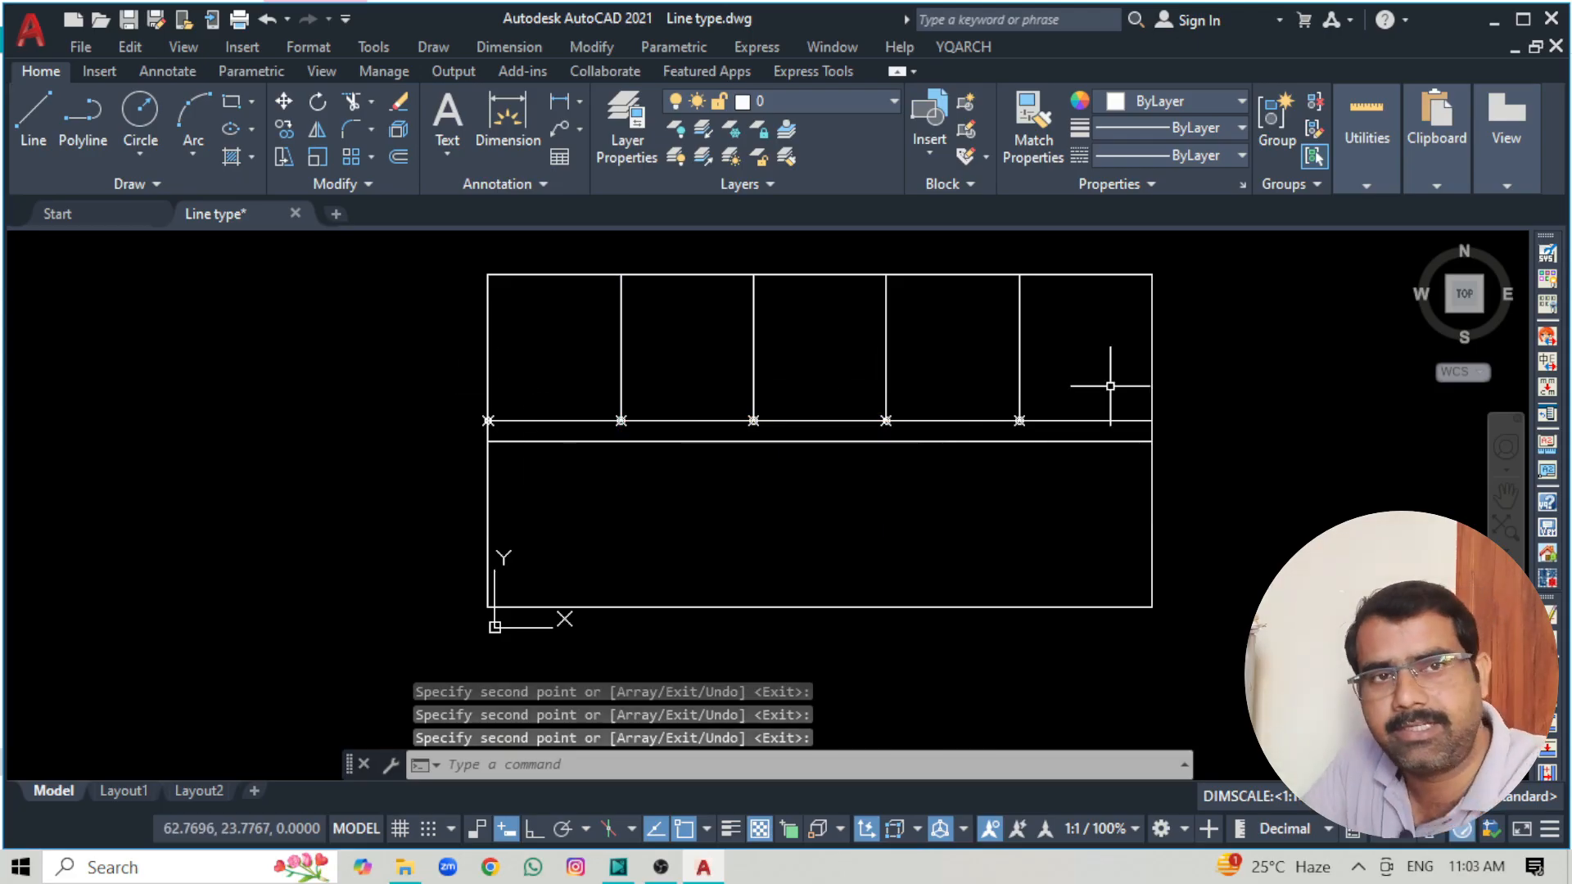
Delete the four vertical lines and all five points on the upper middle line.
click(1049, 350)
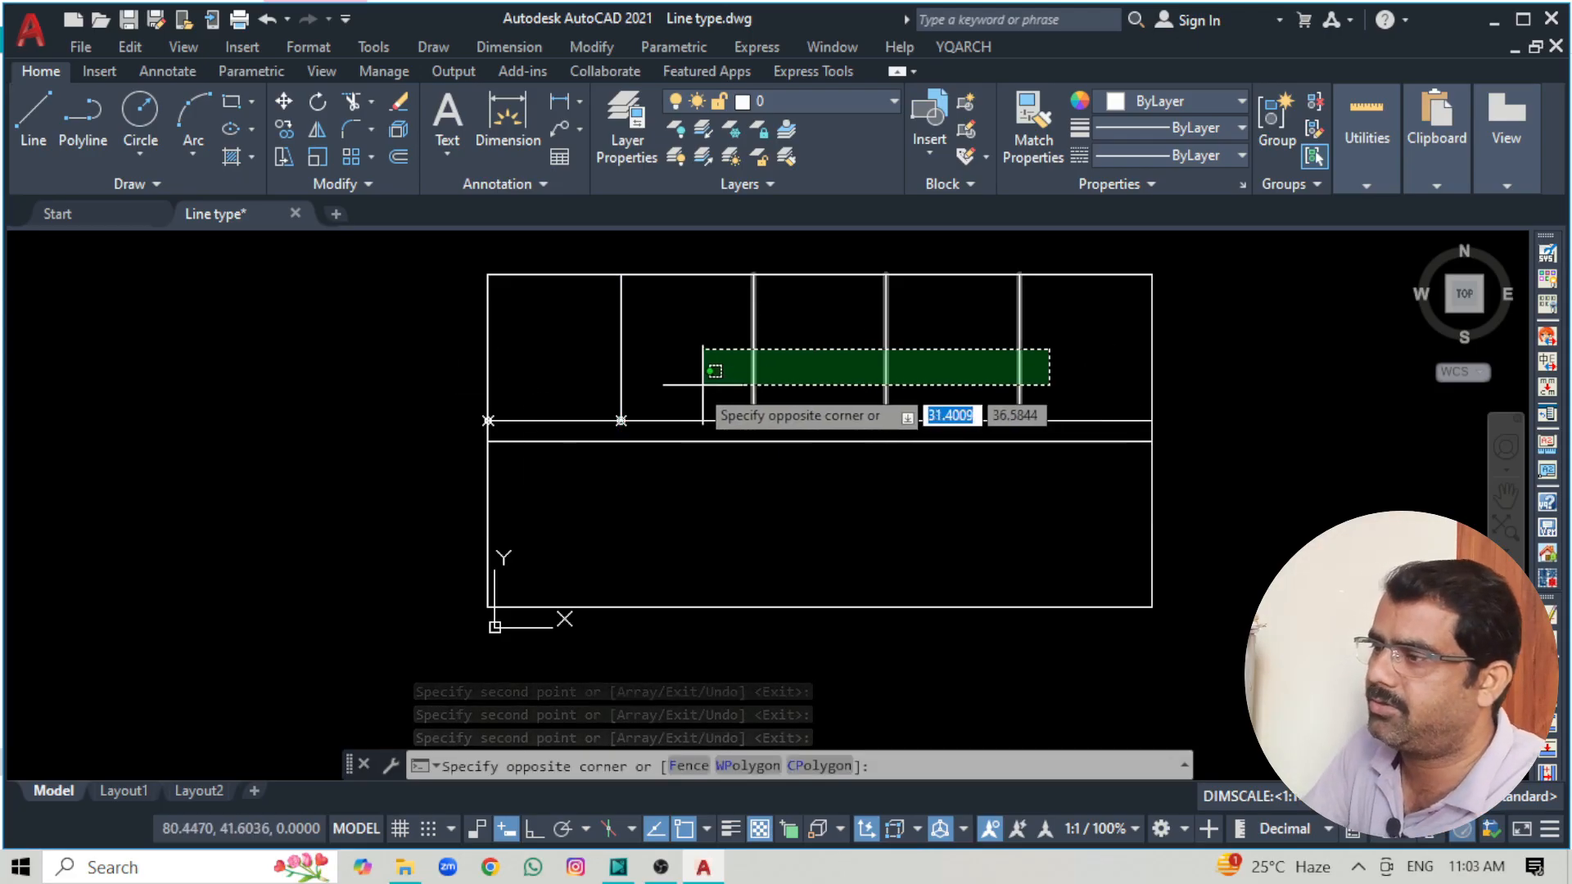
click(579, 367)
key(Delete)
click(430, 379)
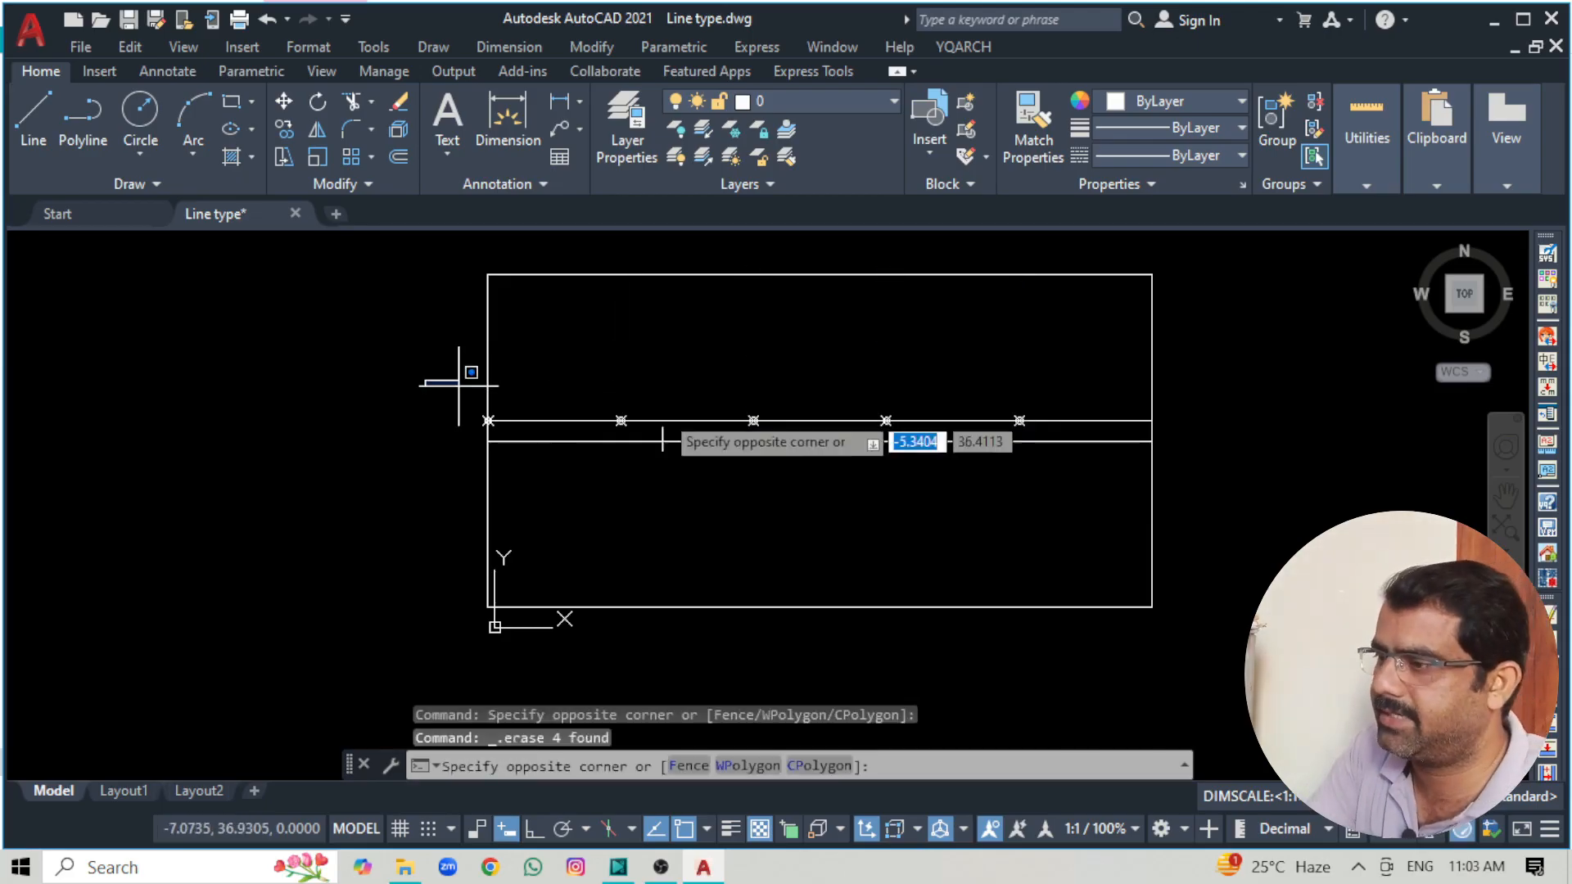
click(1044, 438)
key(Delete)
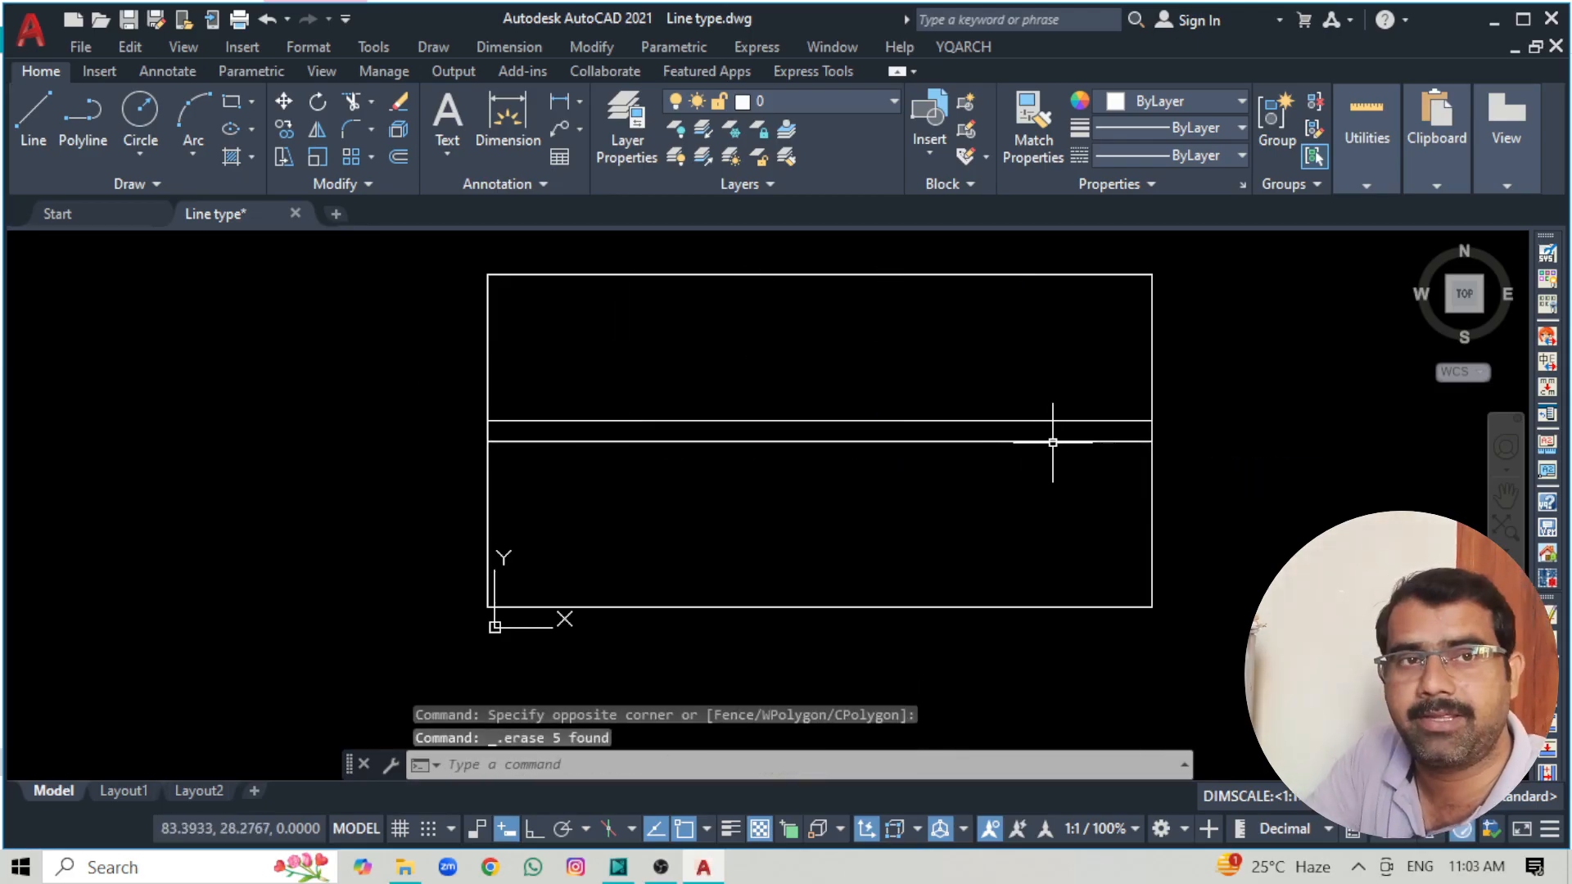
Delete the two parallel middle lines inside the rectangle.
click(1023, 361)
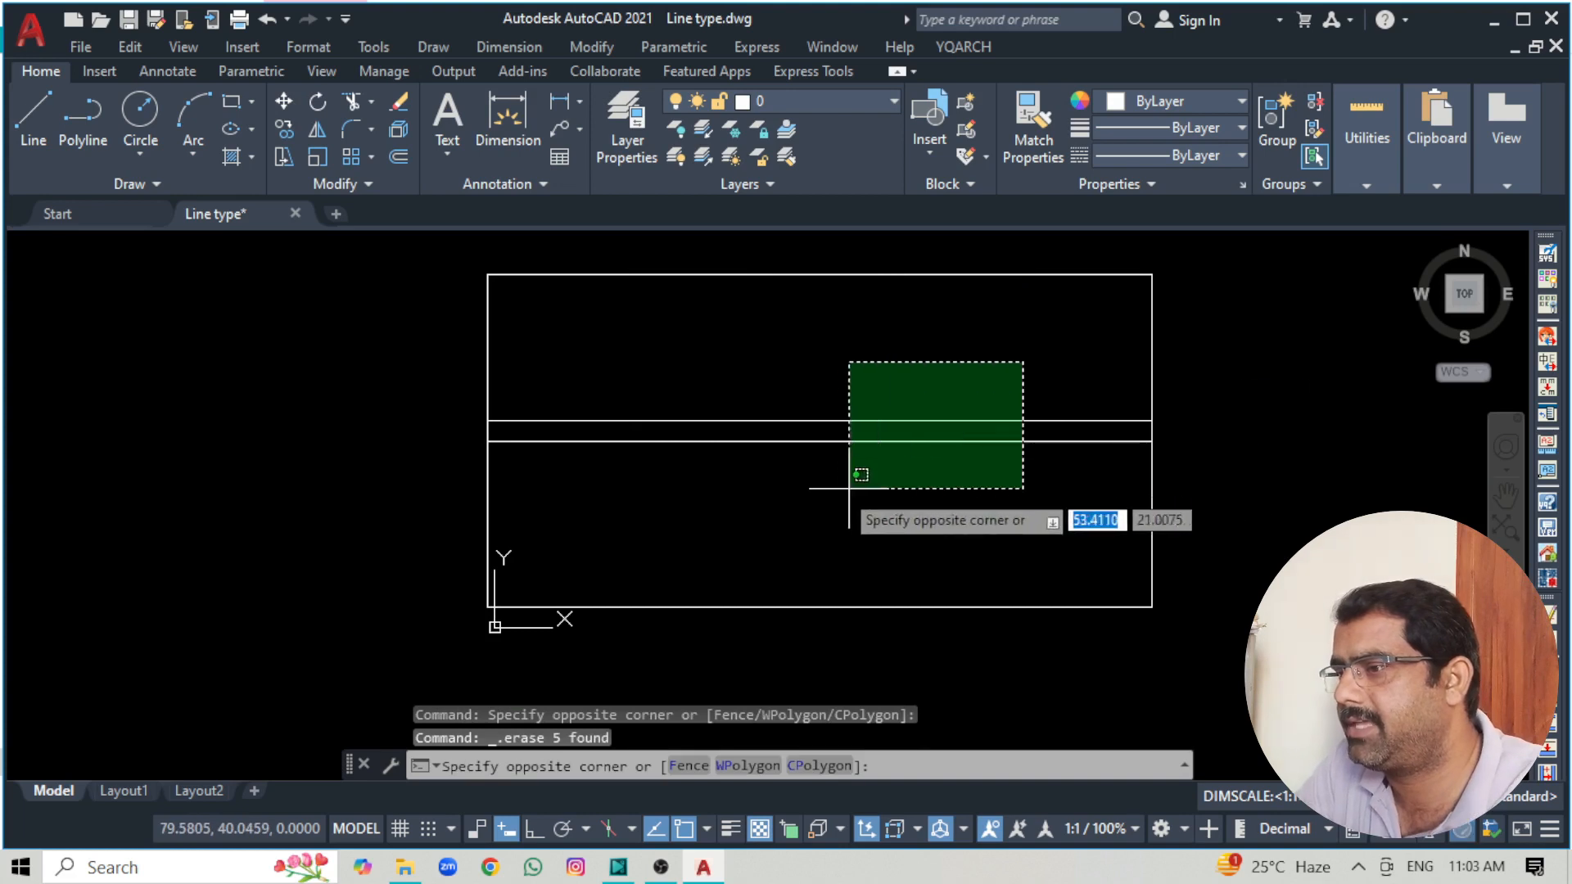
click(839, 490)
key(Delete)
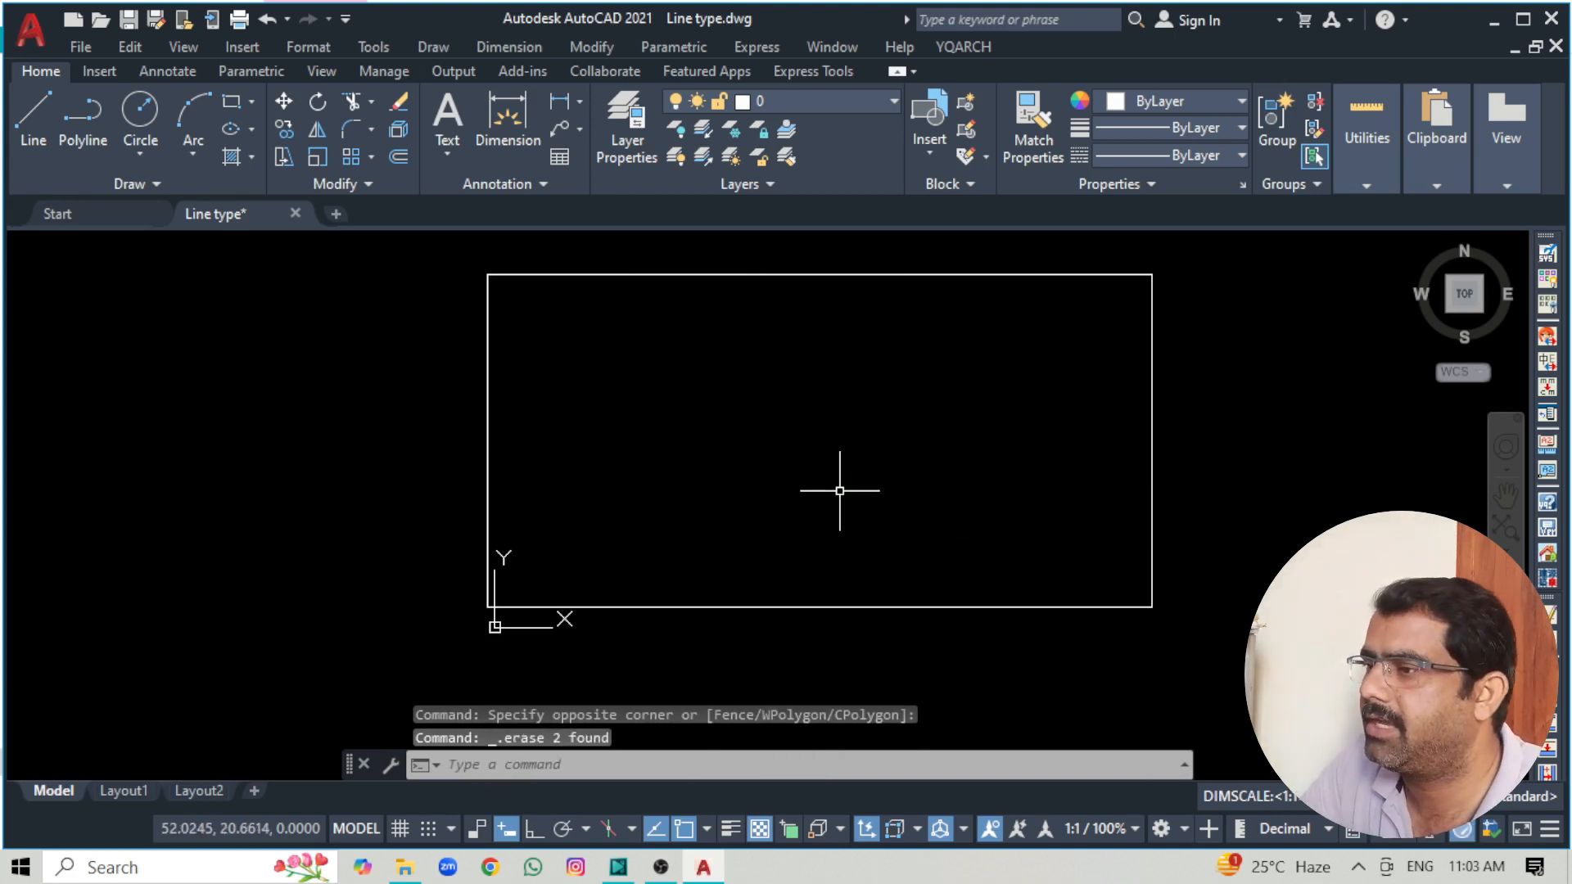
Explode the rectangle into separate lines.
middle_drag(840, 490, 785, 502)
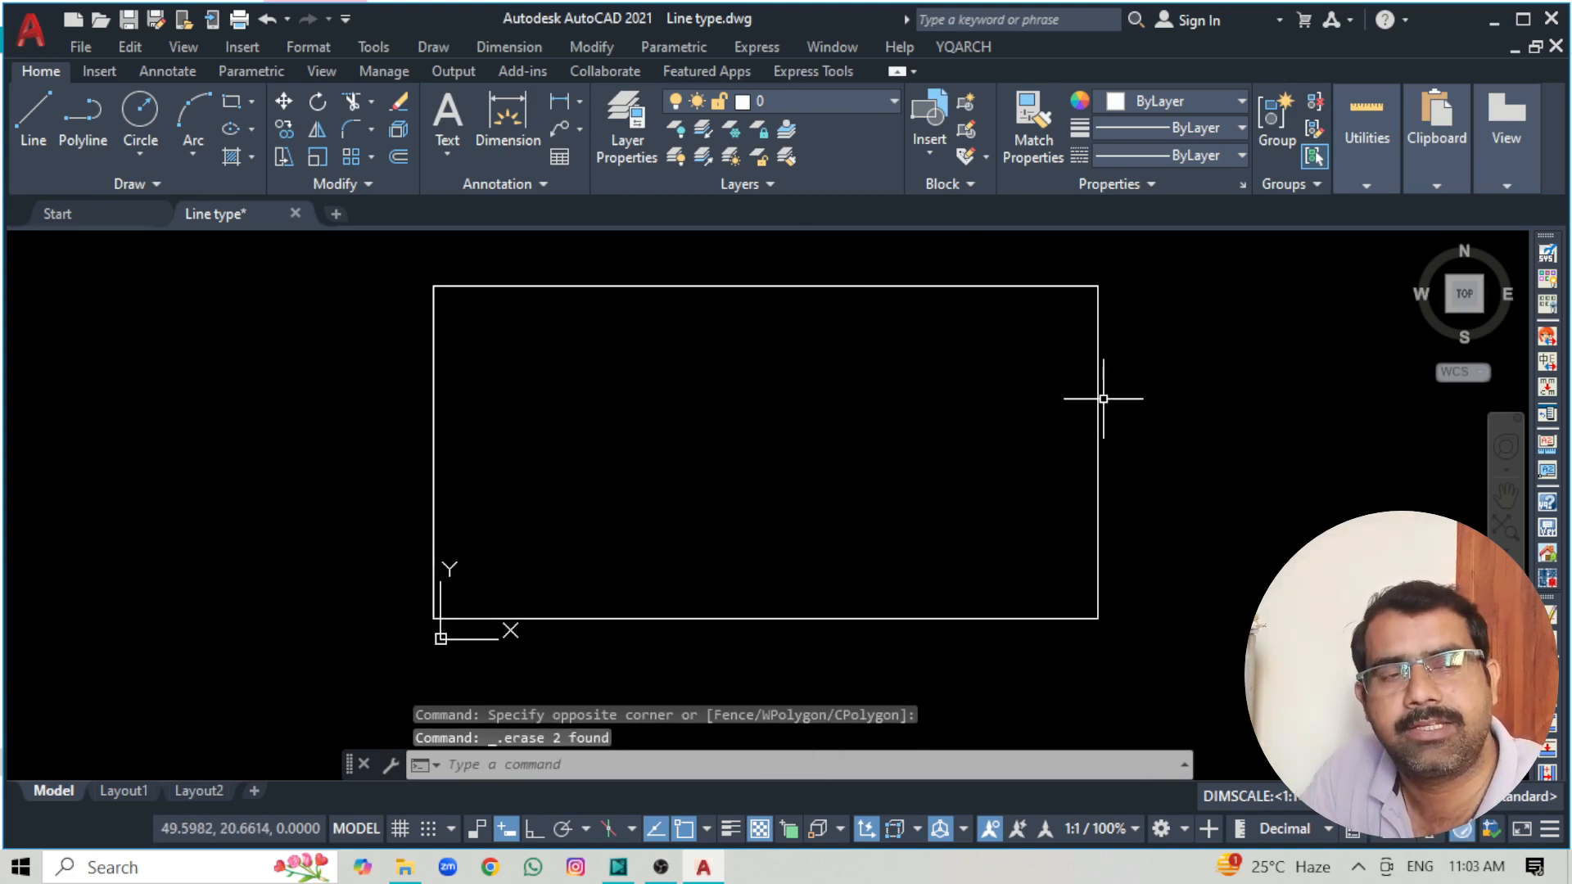
click(1005, 258)
click(926, 332)
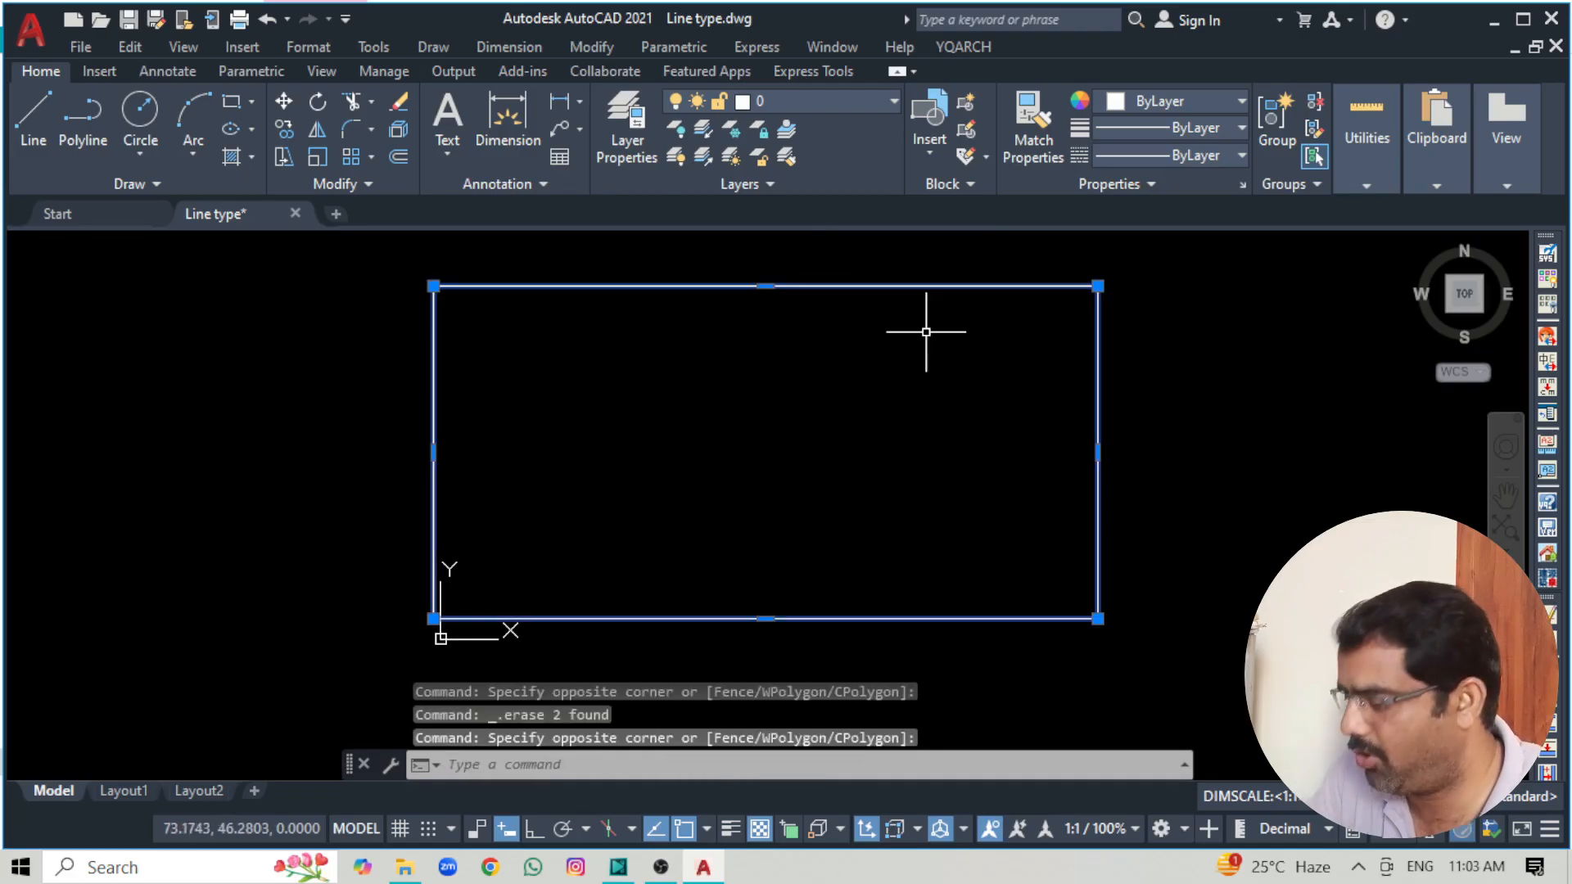
text(x)
key(Return)
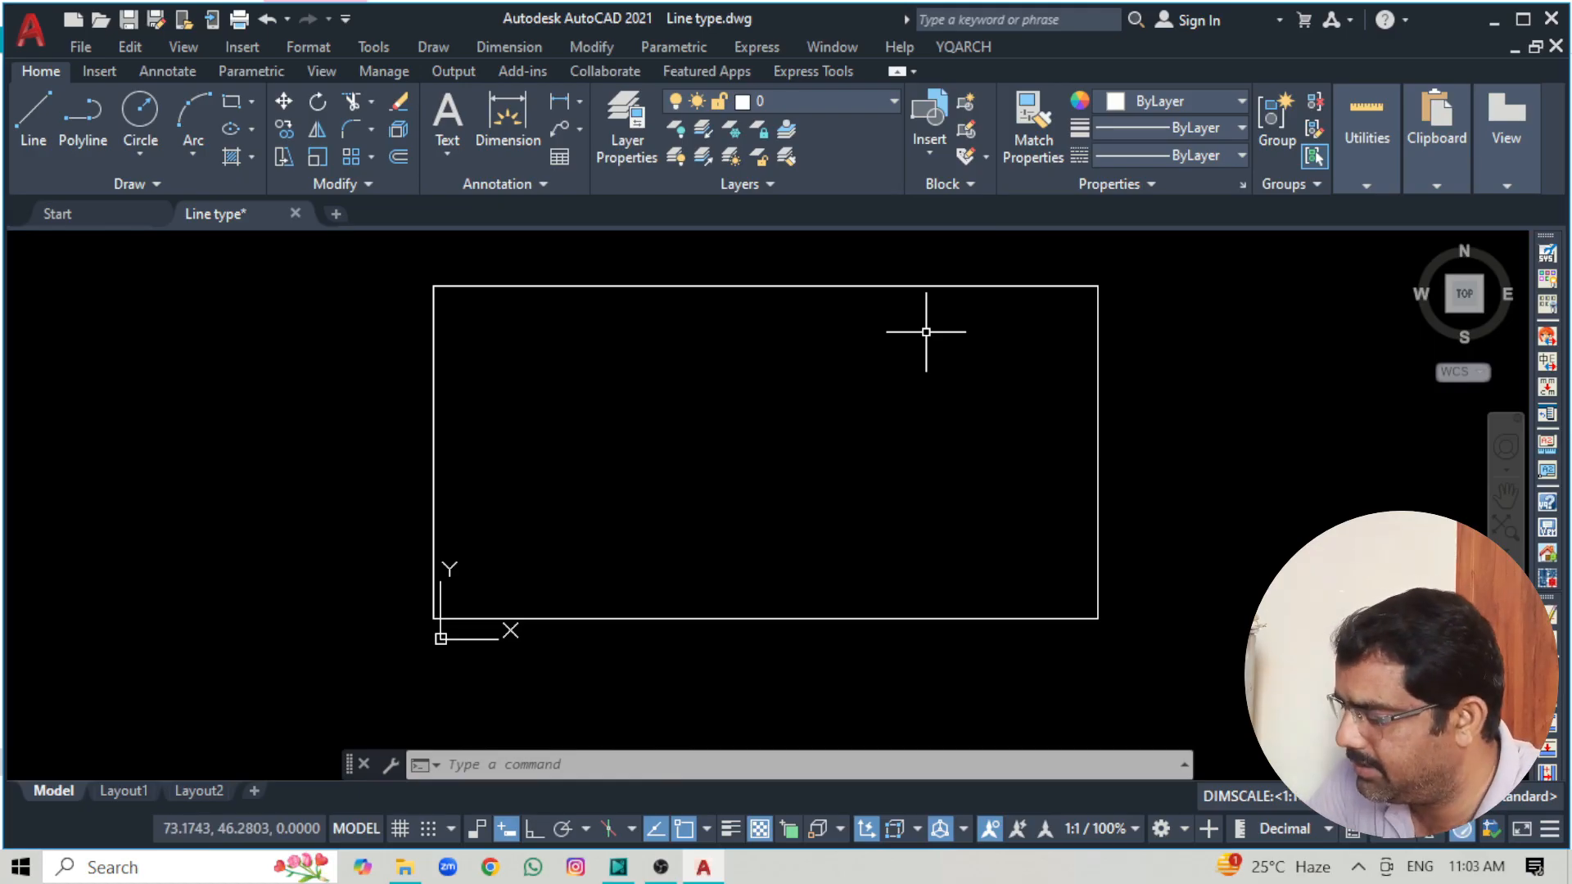
Divide the rectangle's upper edge into 3 equal segments with the Divide command.
text(DIV)
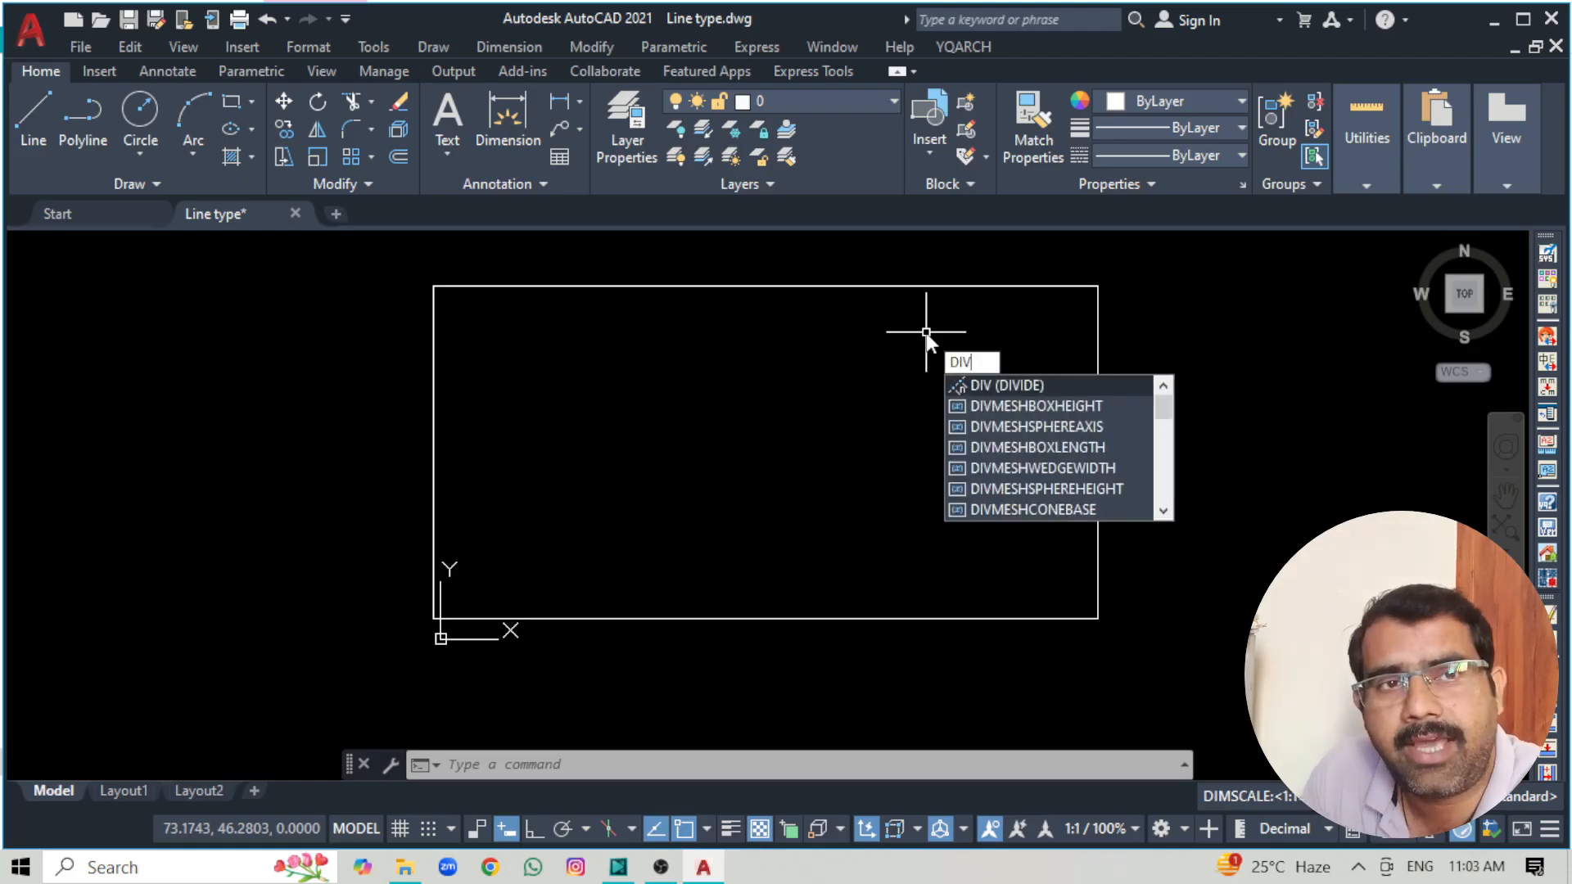
key(Return)
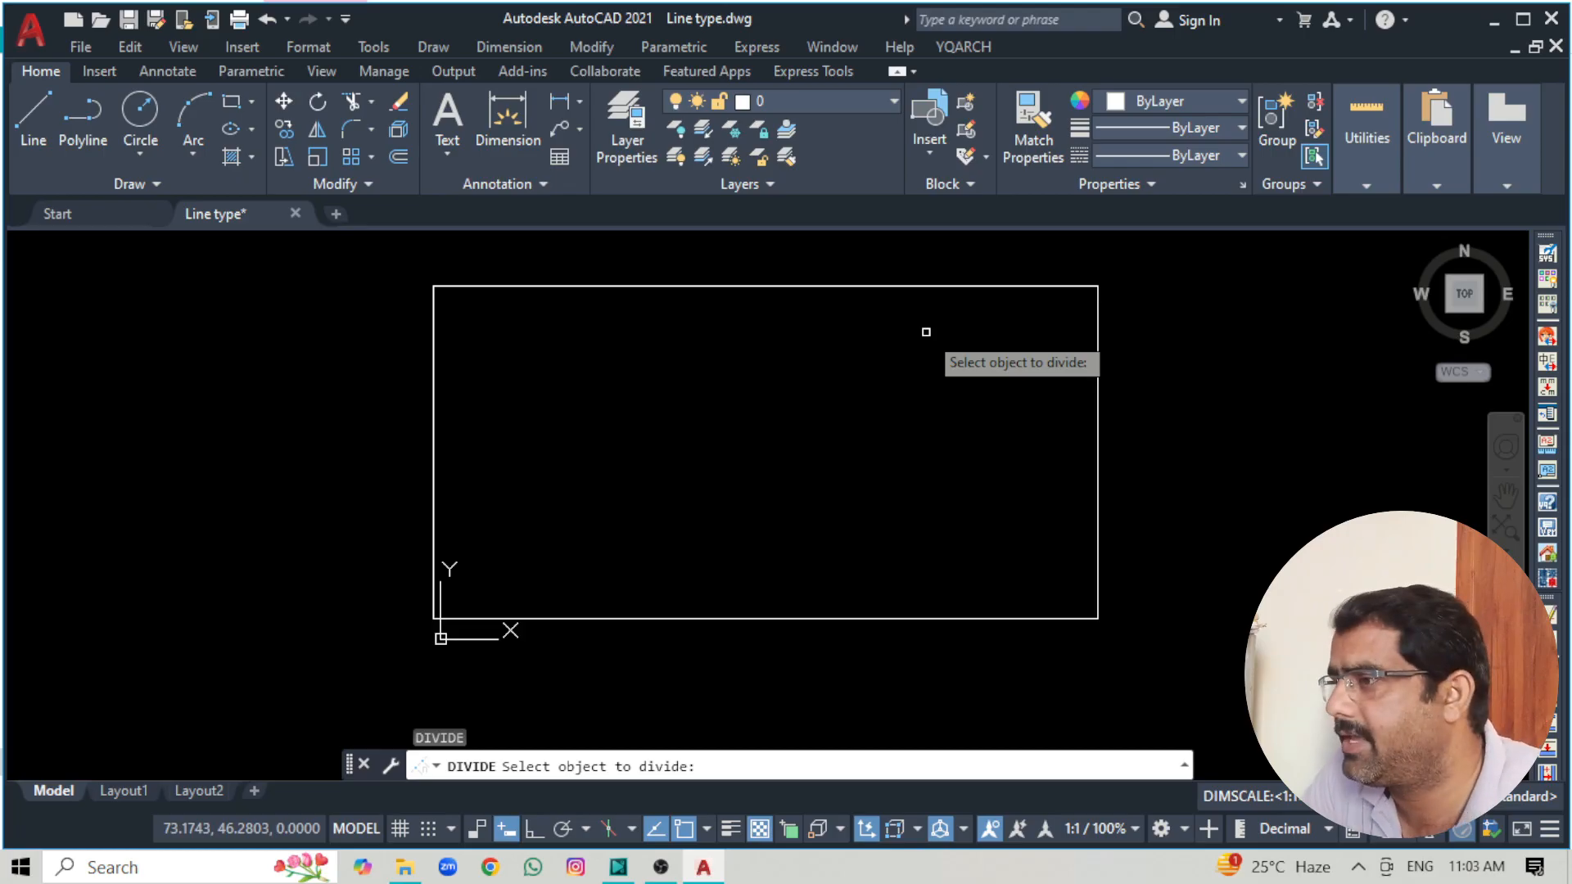
click(775, 288)
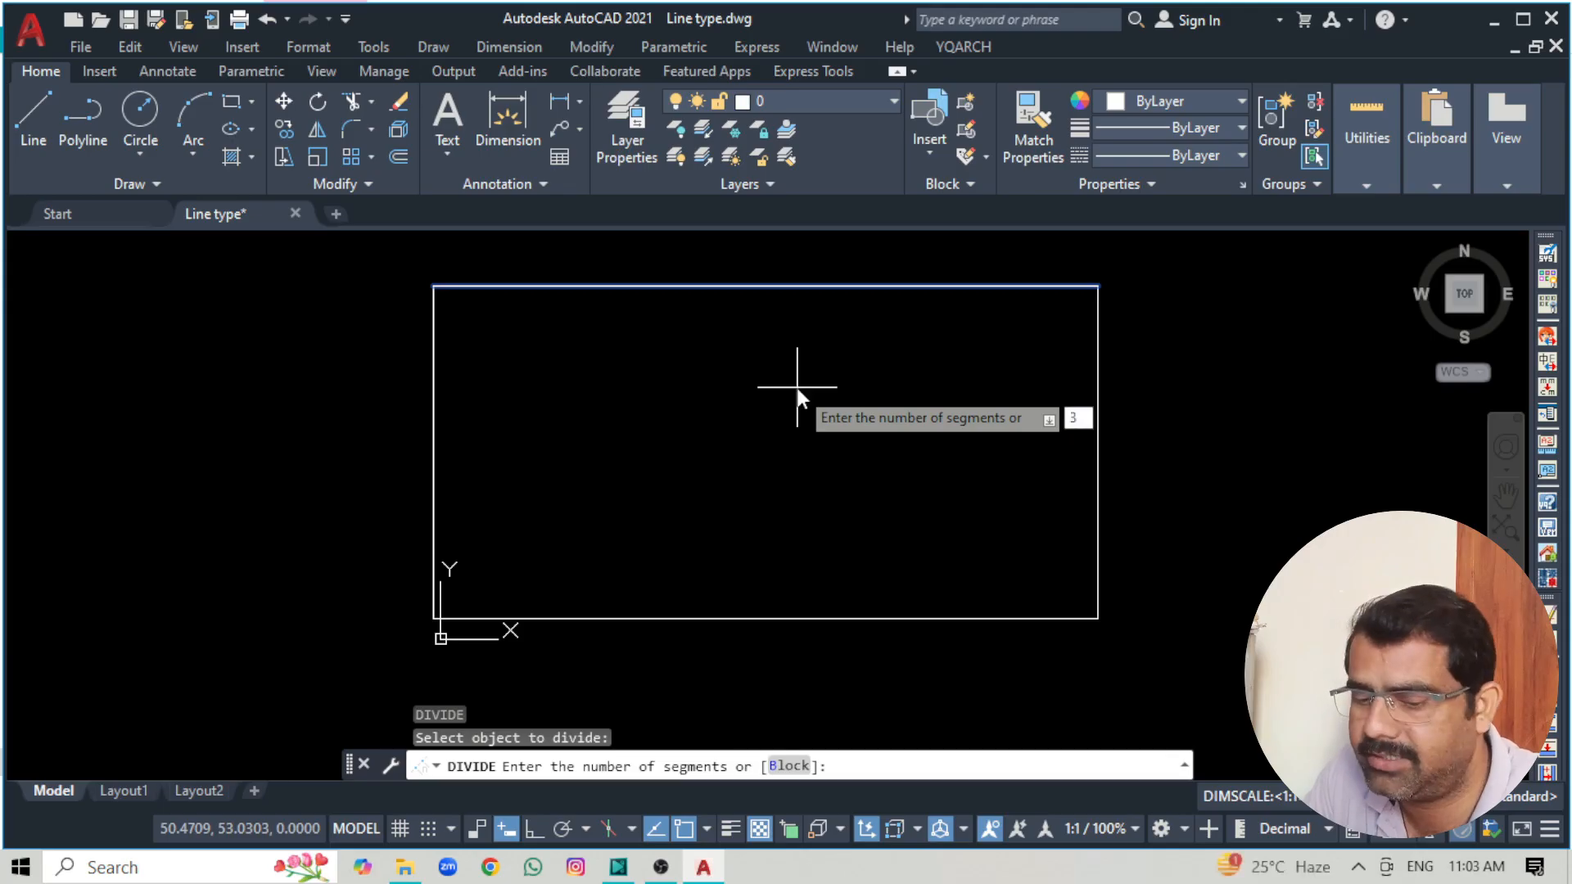
key(Return)
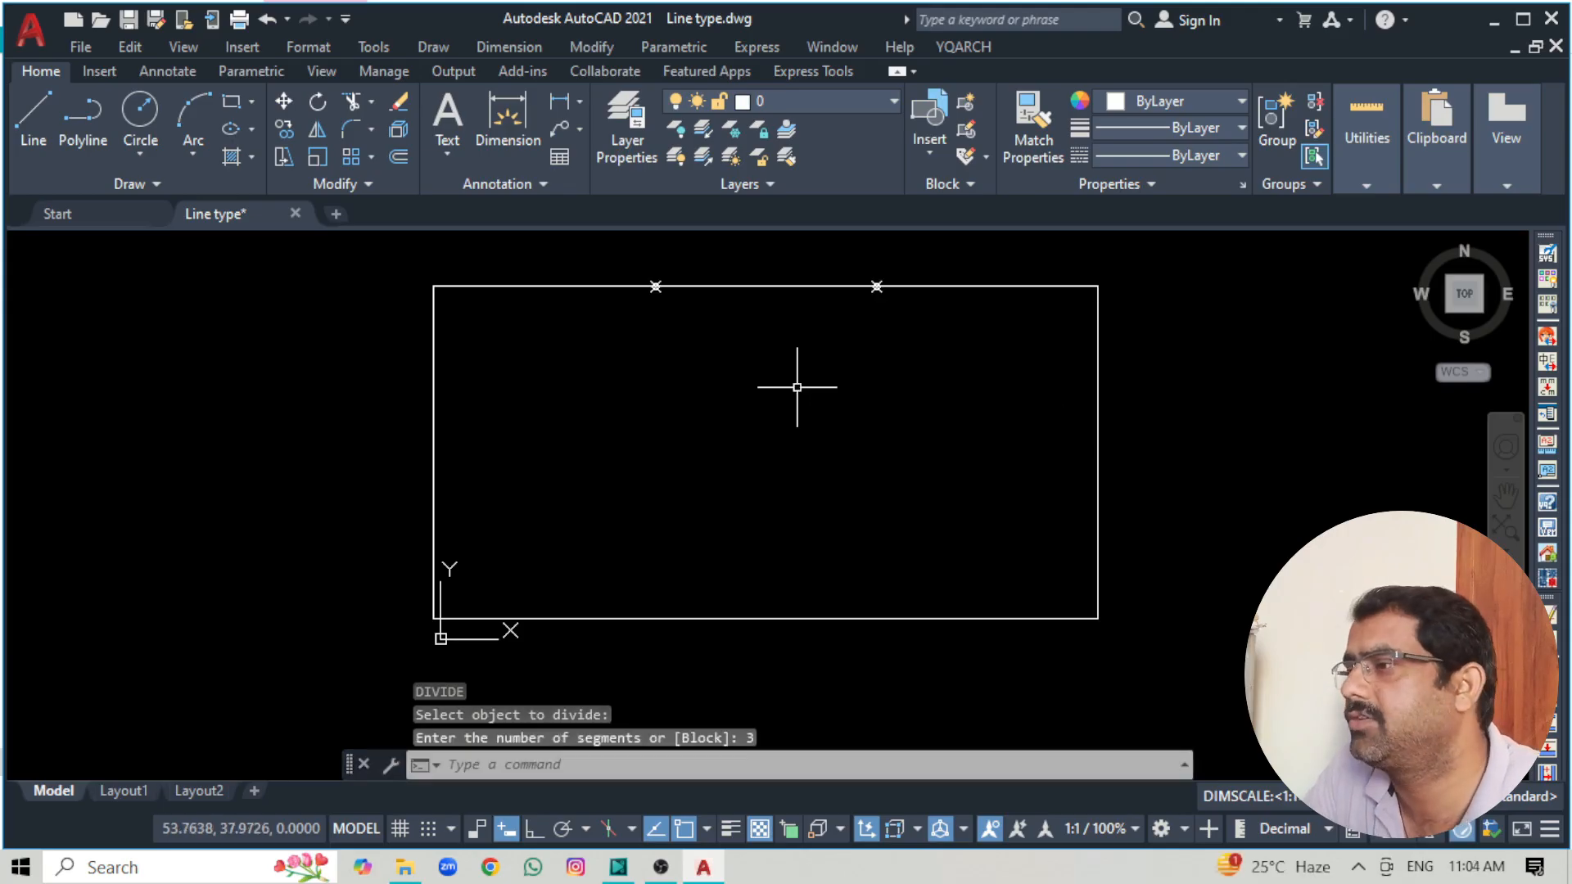
Draw two vertical lines, one from each division point on the upper edge perpendicular to the rectangle's lower edge.
click(46, 110)
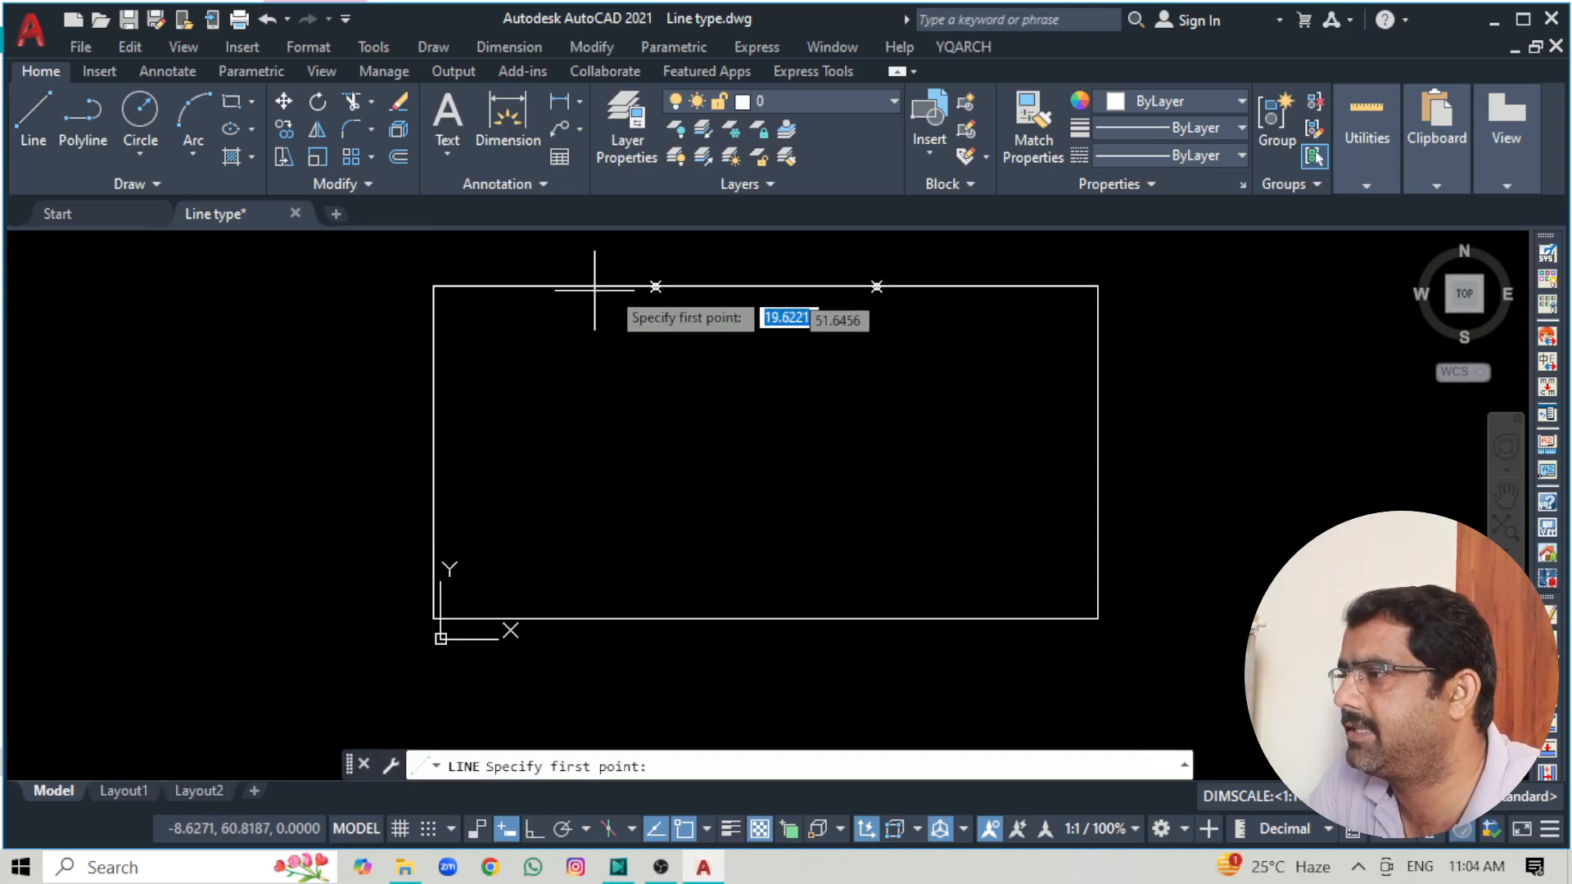
click(655, 286)
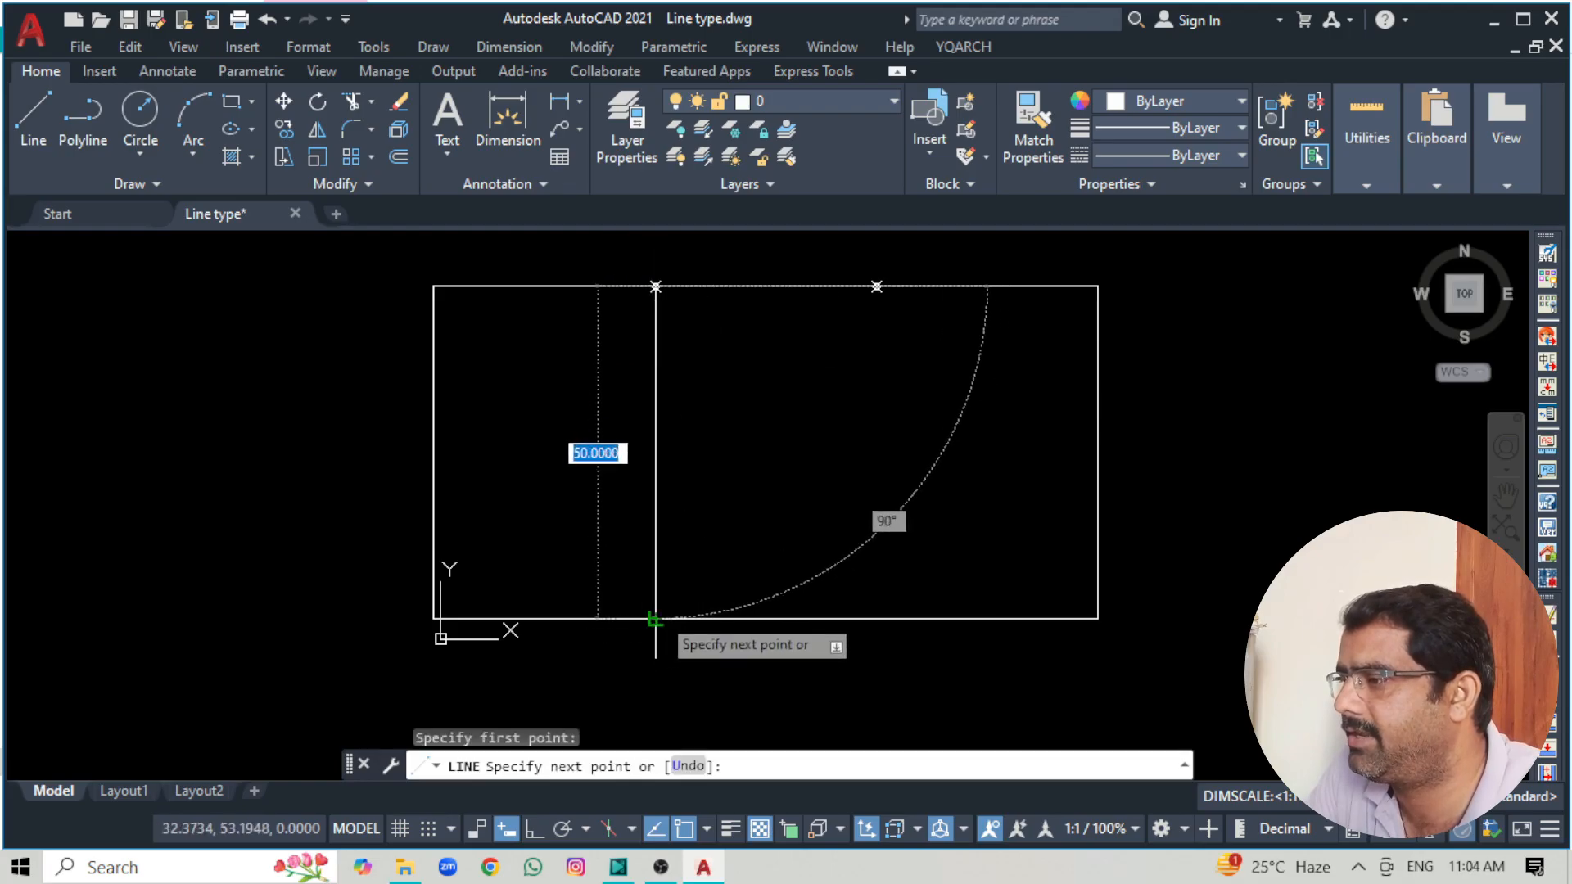
click(655, 620)
key(Return)
key(Return)
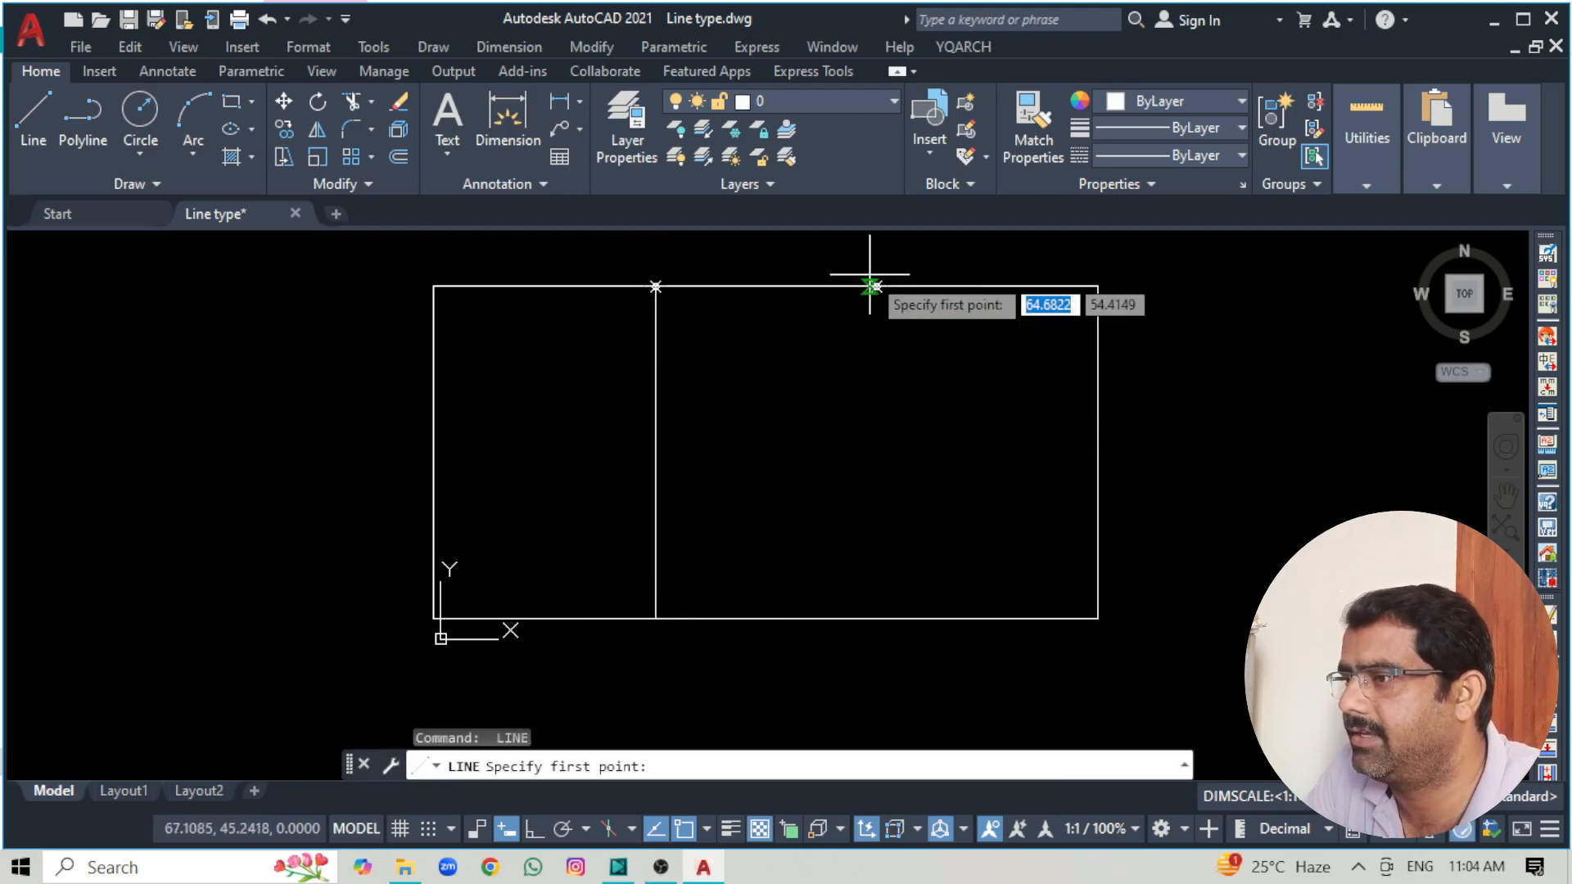
click(876, 286)
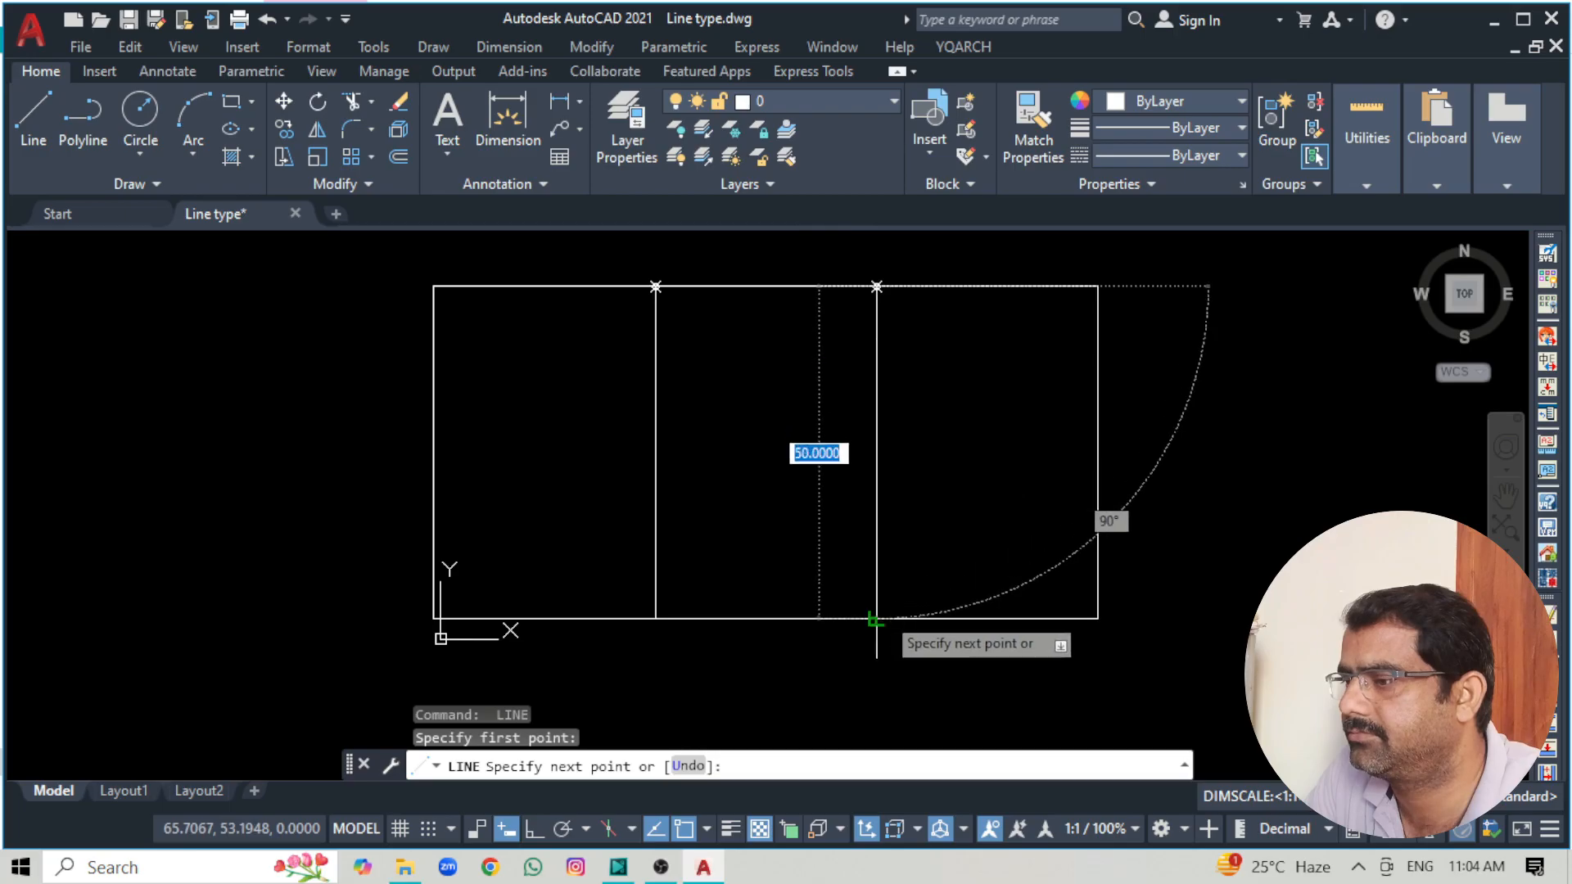
click(876, 619)
key(Return)
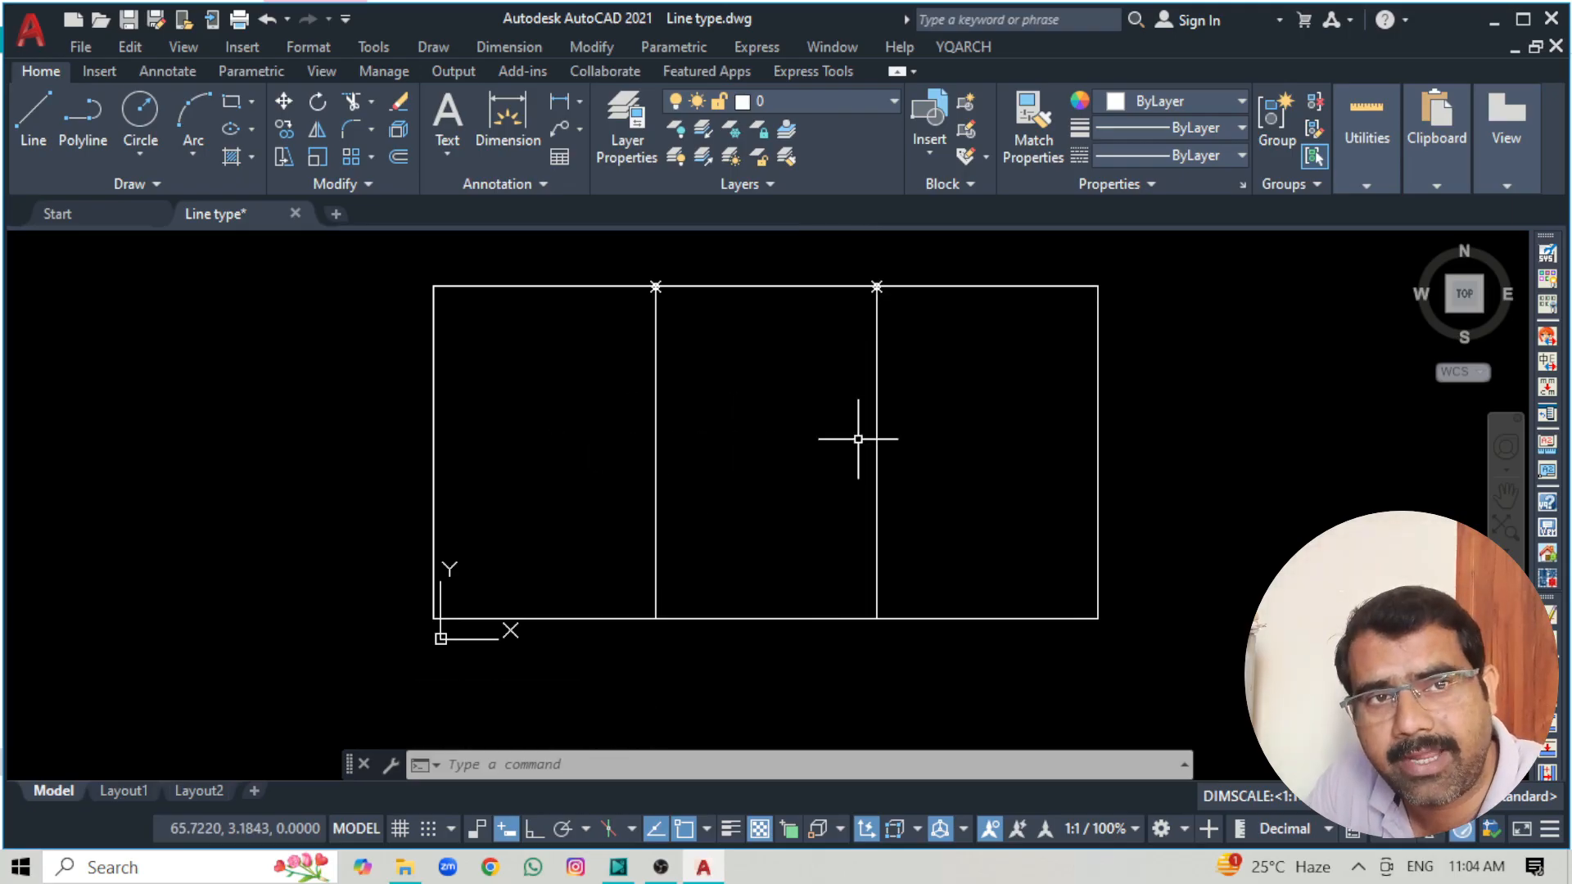
Add a horizontal linear dimension across the left section, from the rectangle's left edge to the first vertical line.
click(567, 105)
click(433, 419)
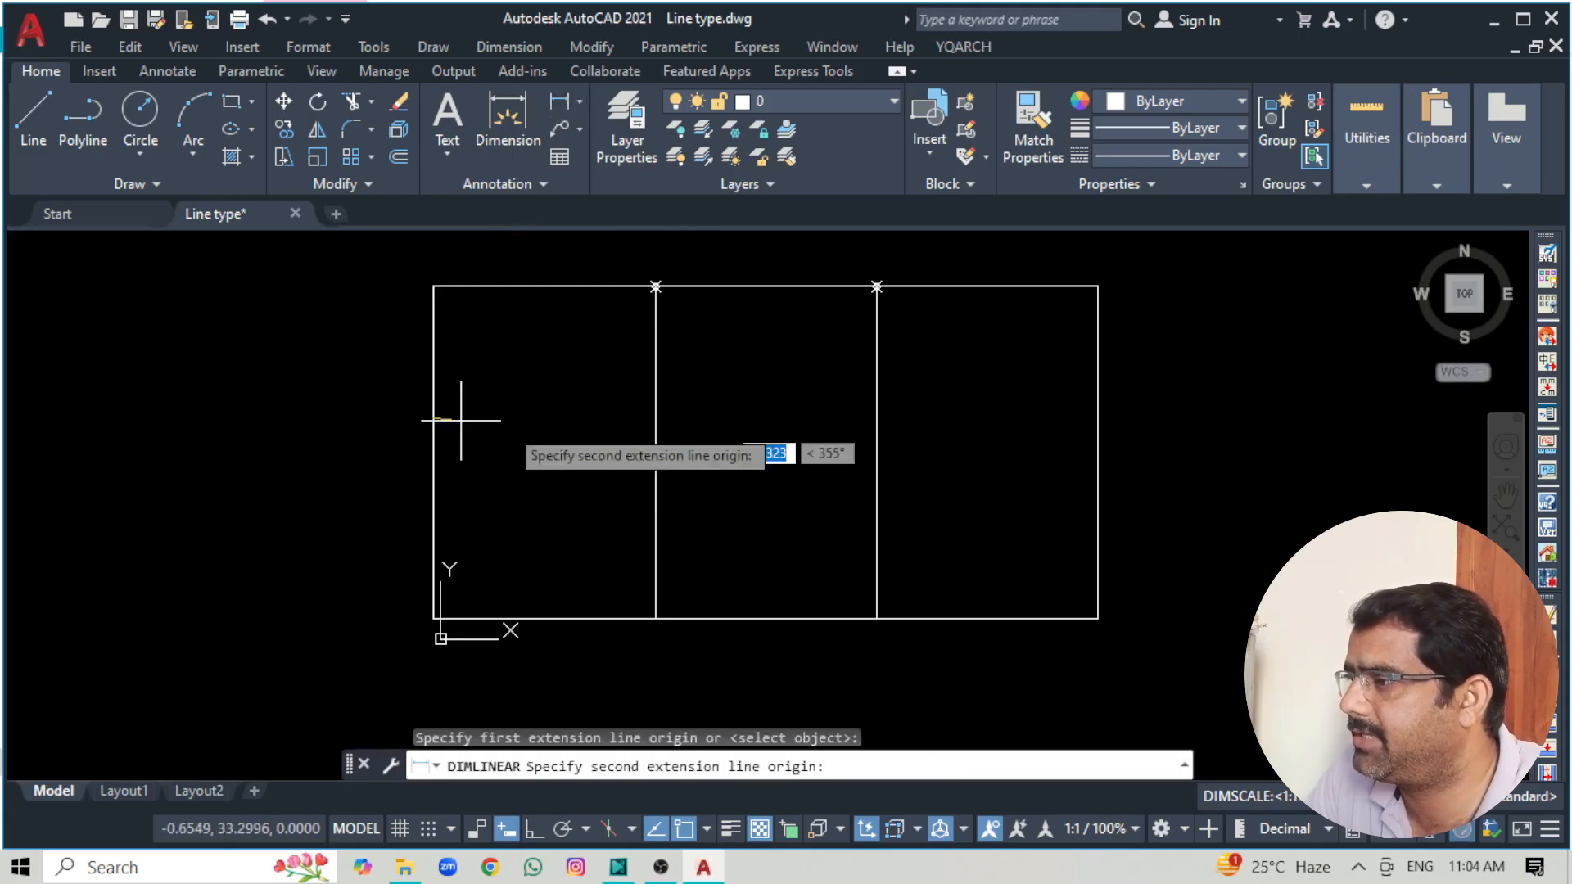
click(655, 420)
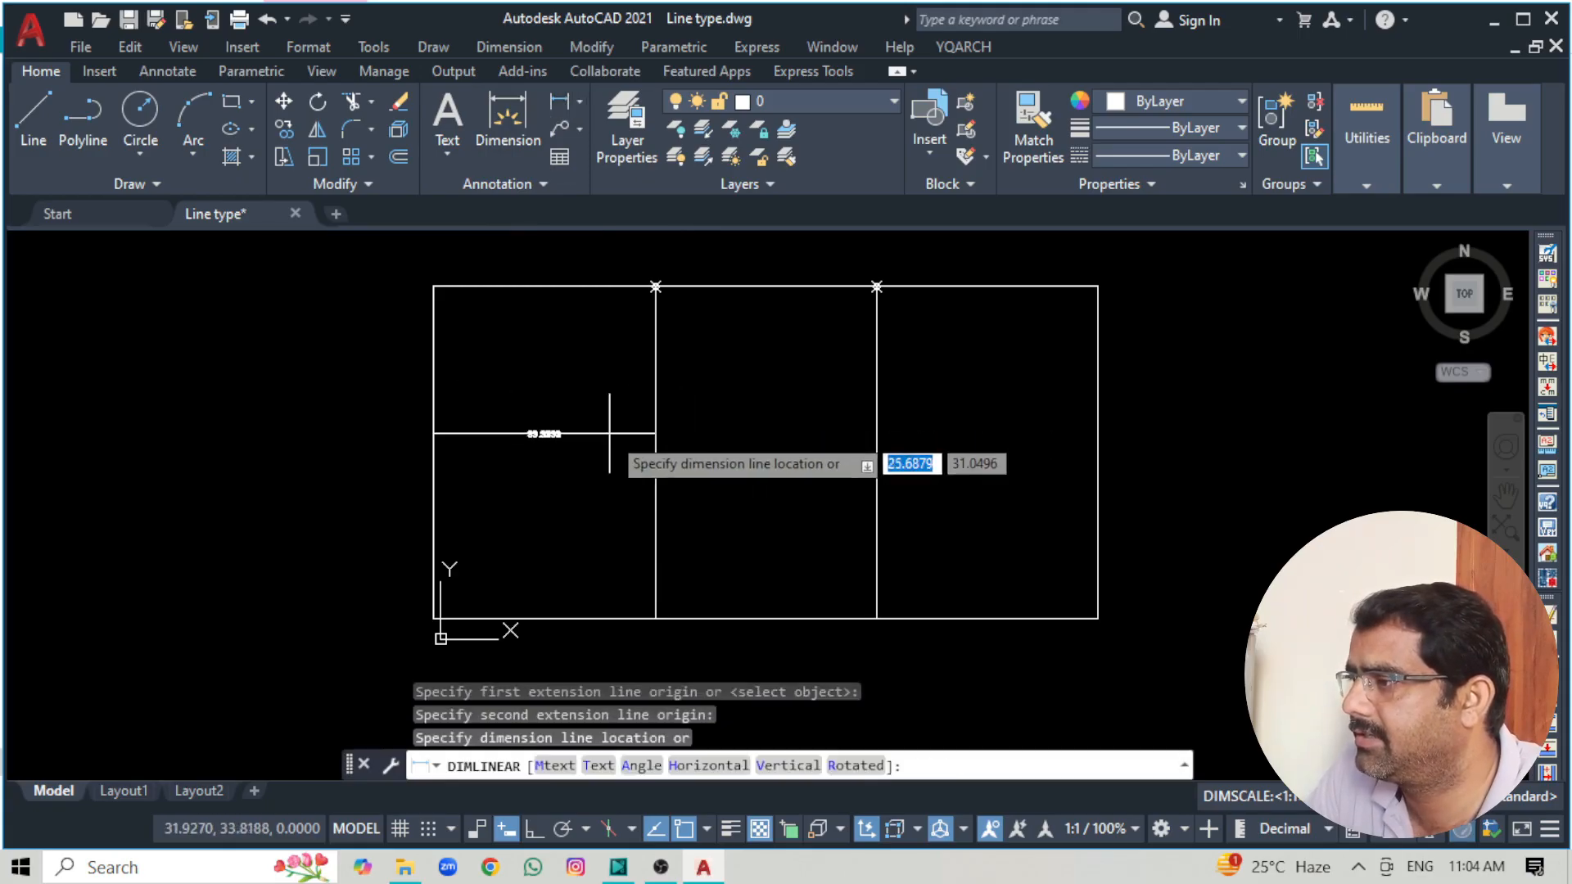
click(519, 438)
scroll(491, 450, up, 4)
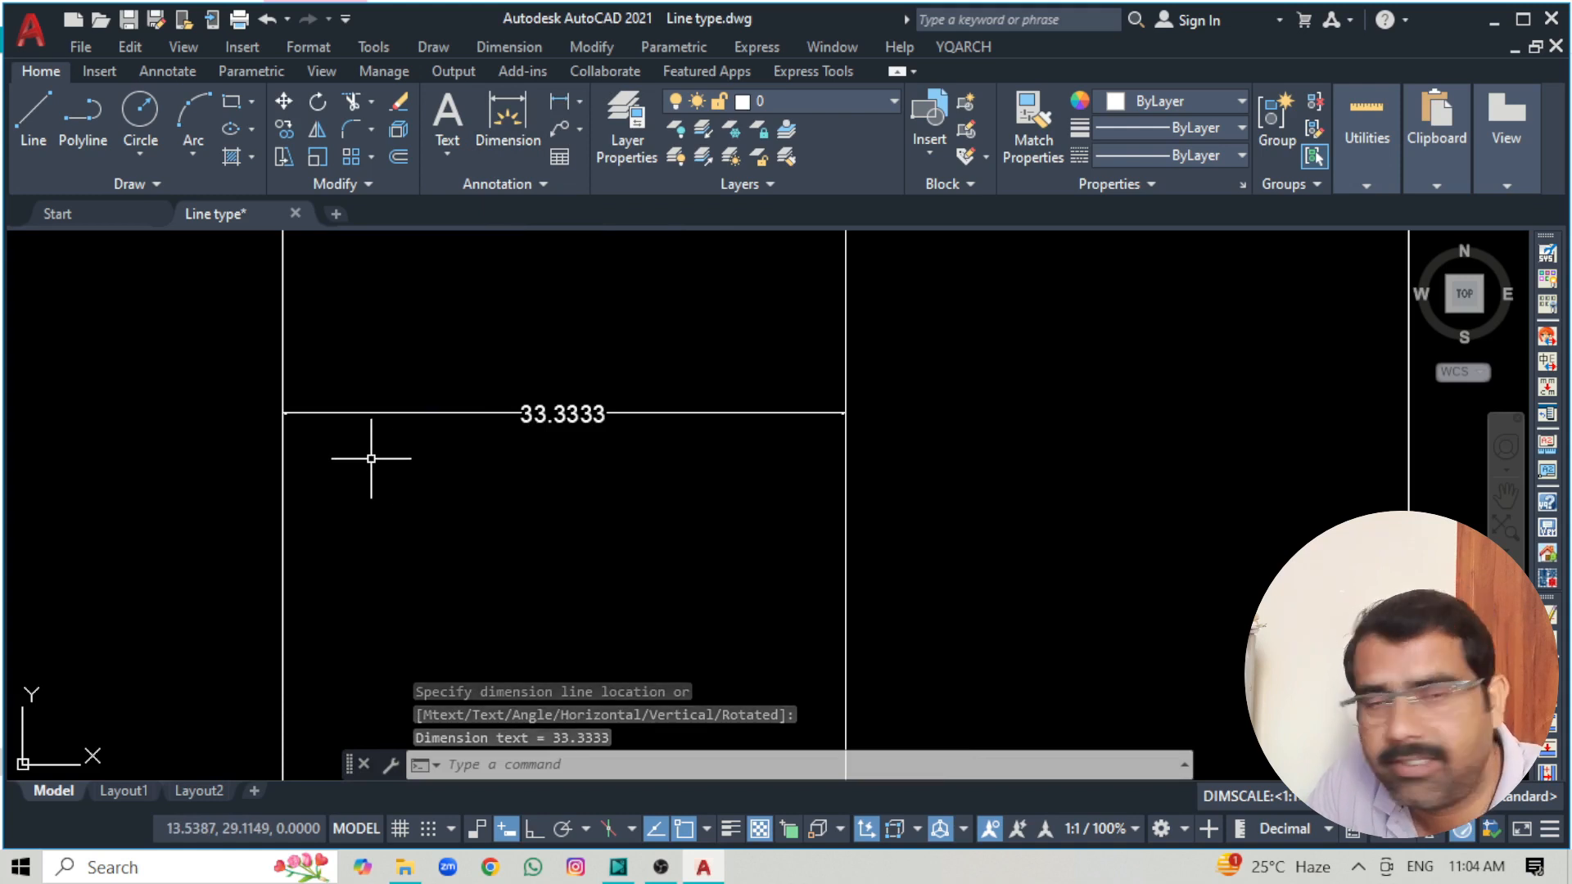
scroll(333, 428, down, 2)
Add a horizontal linear dimension across the middle section, between the two vertical lines.
key(Return)
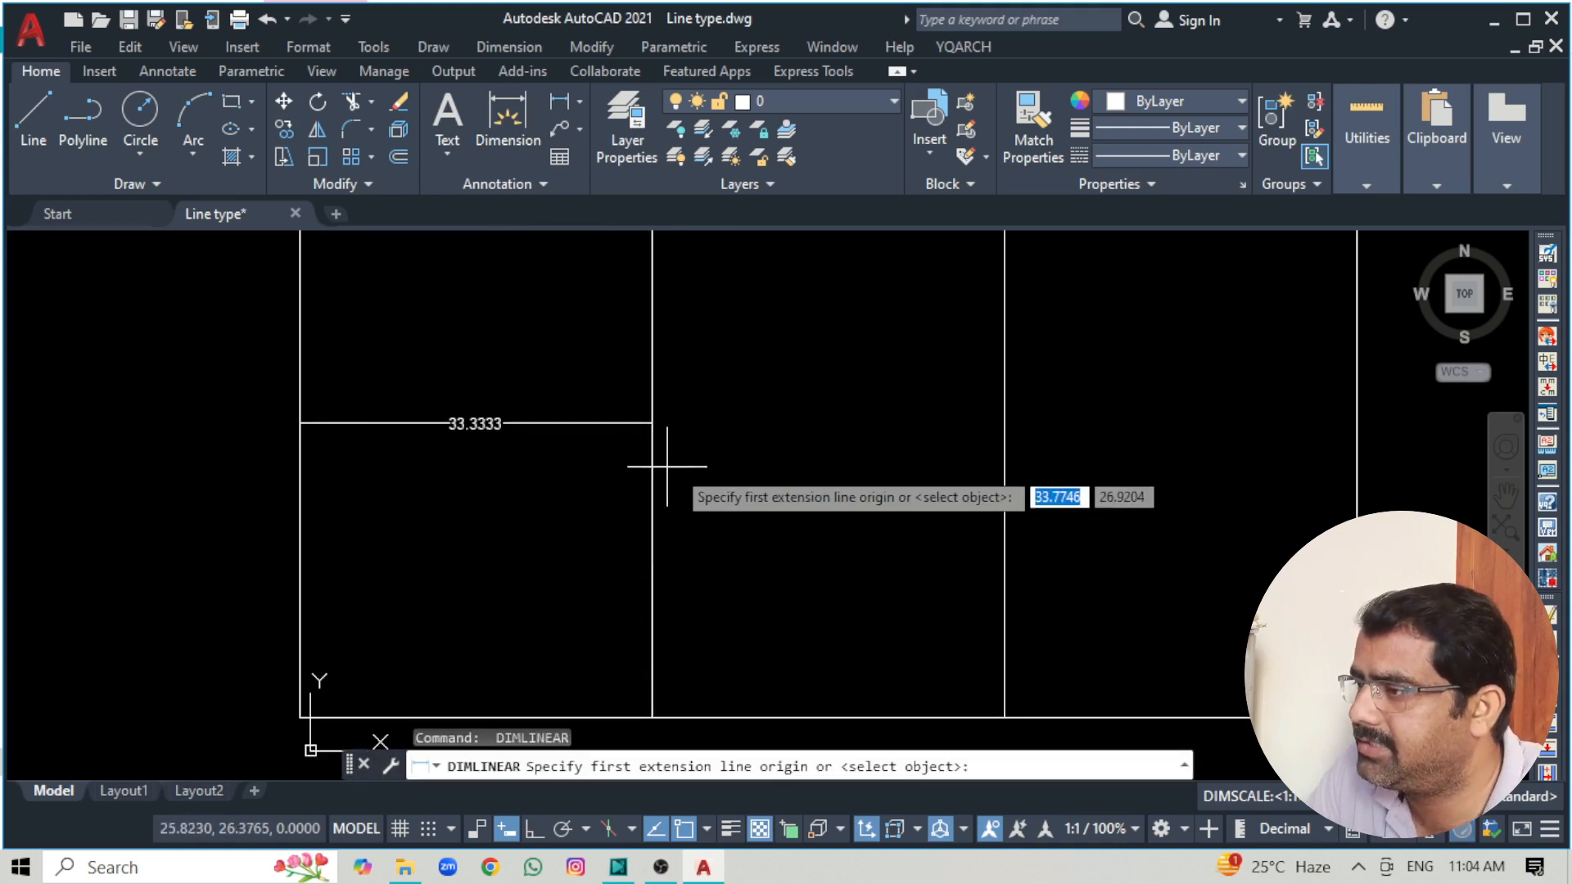
click(653, 466)
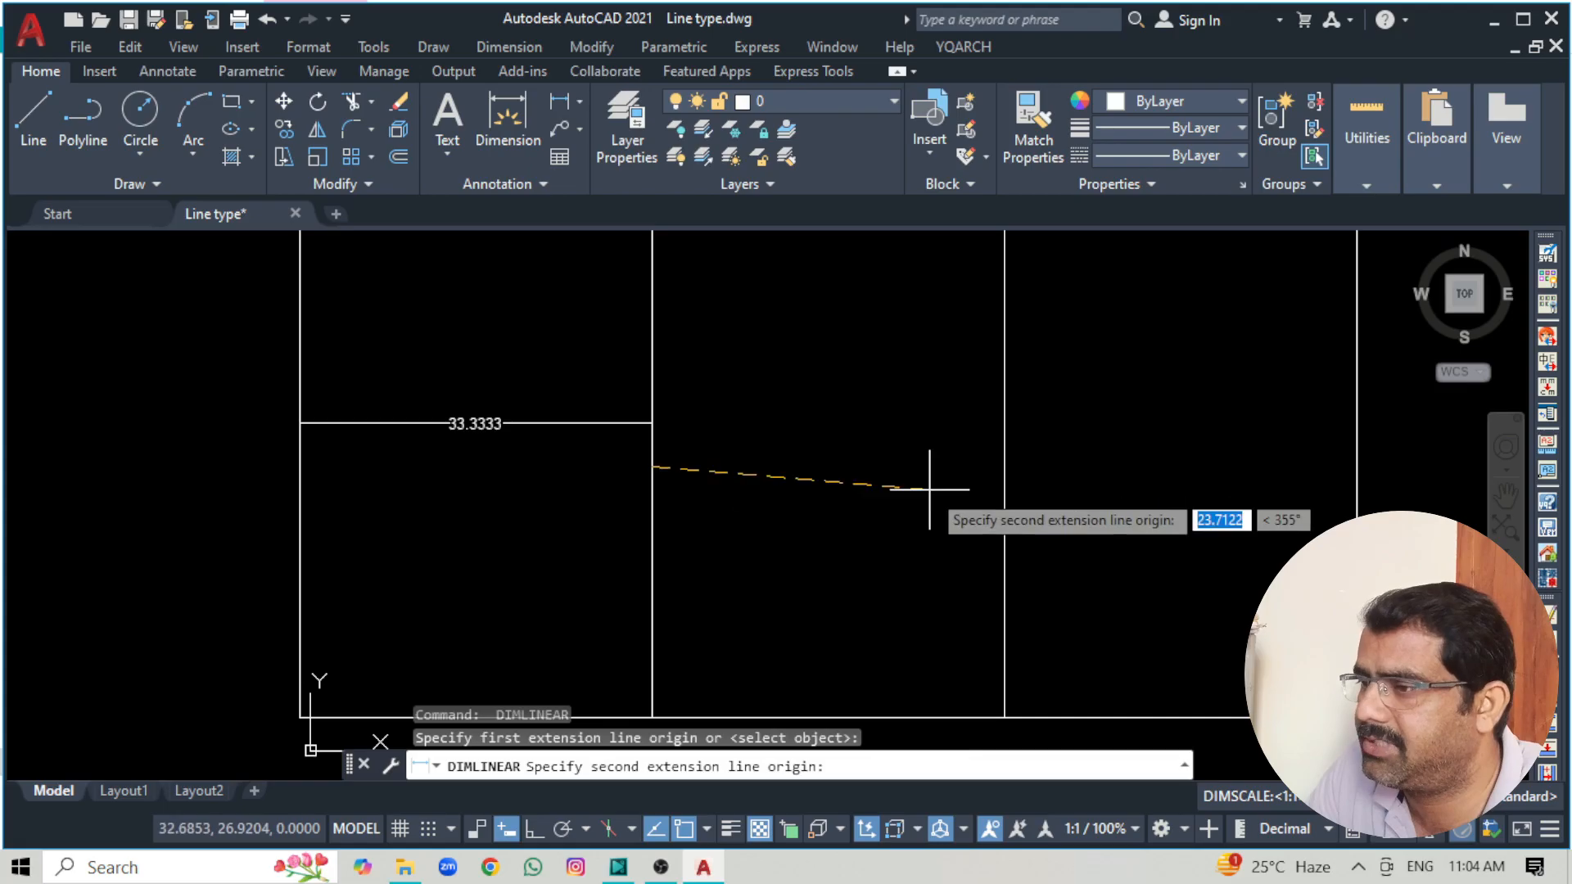
click(1004, 469)
click(975, 484)
Add a horizontal linear dimension across the right section, from the second vertical line to the rectangle's right edge.
key(Return)
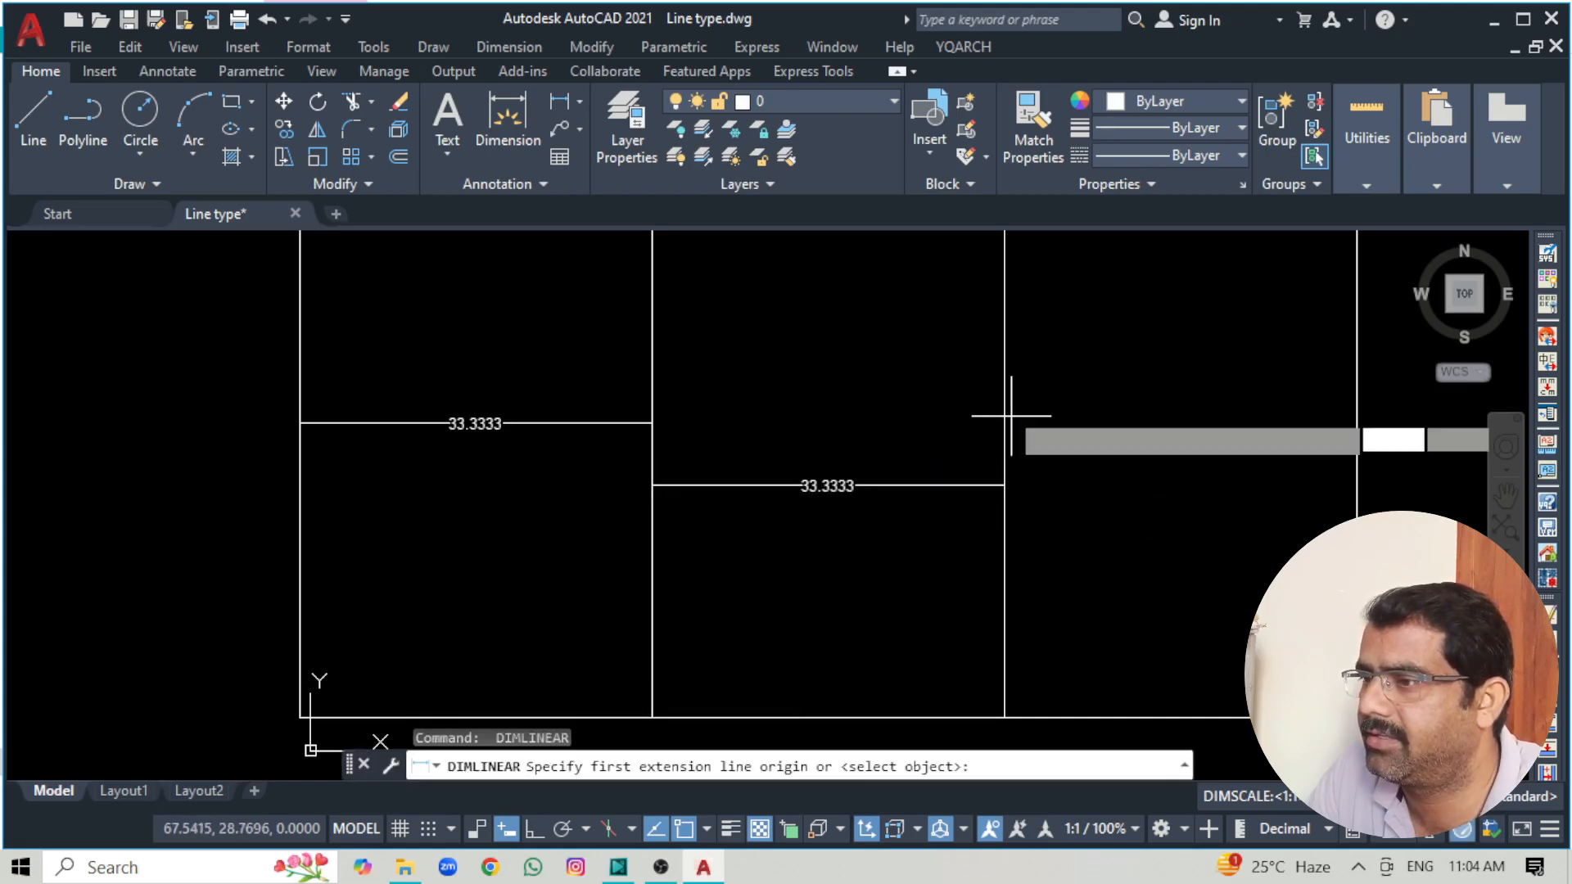
click(1006, 386)
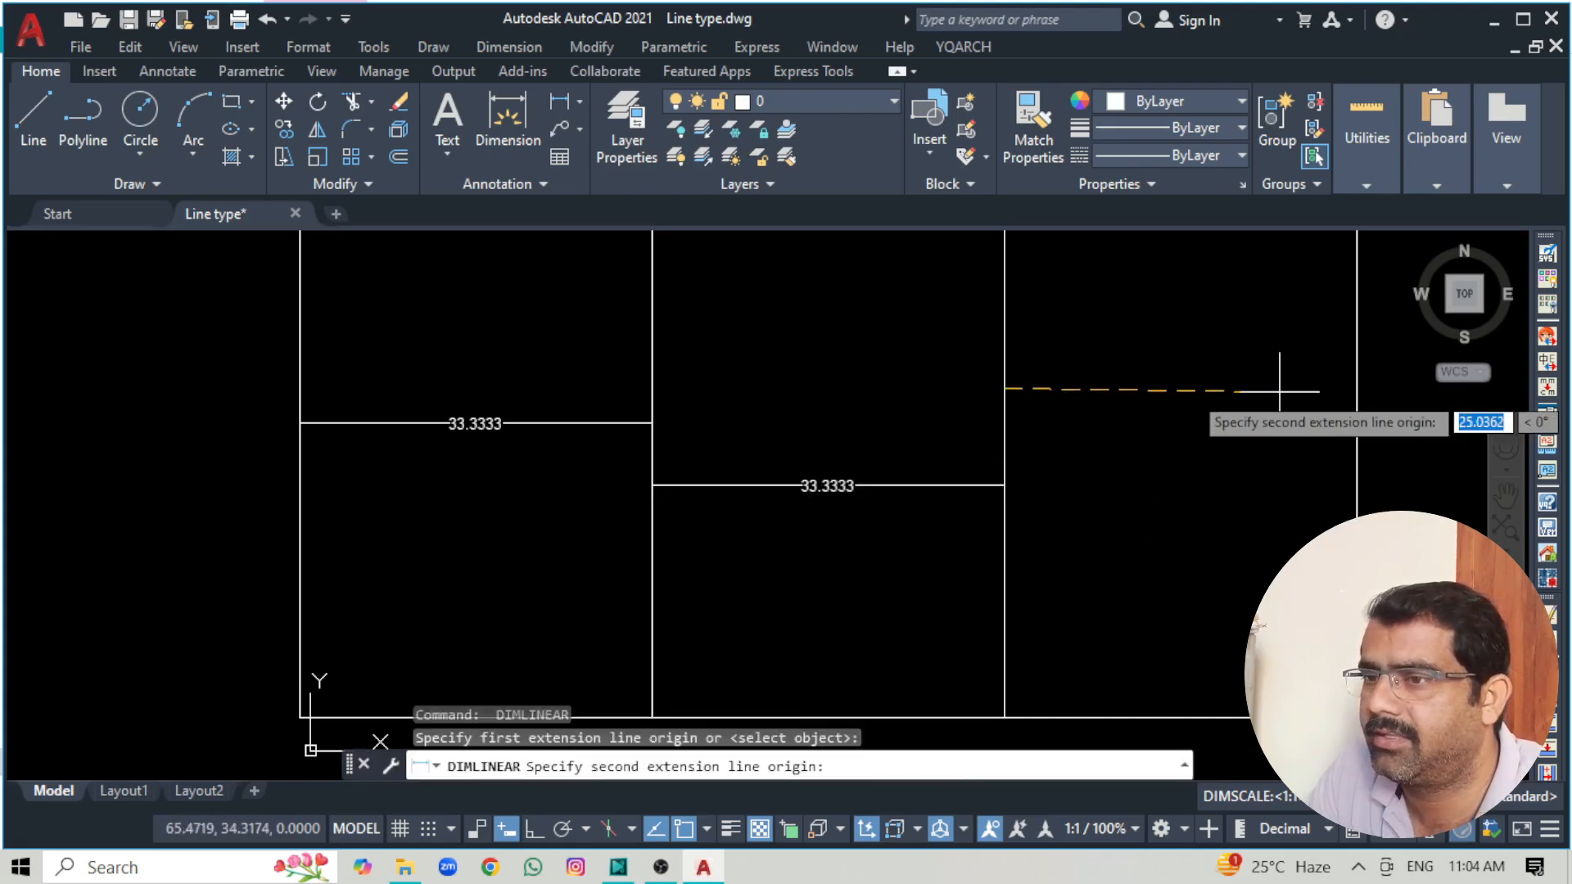
click(1357, 391)
click(1235, 397)
scroll(733, 471, up, 2)
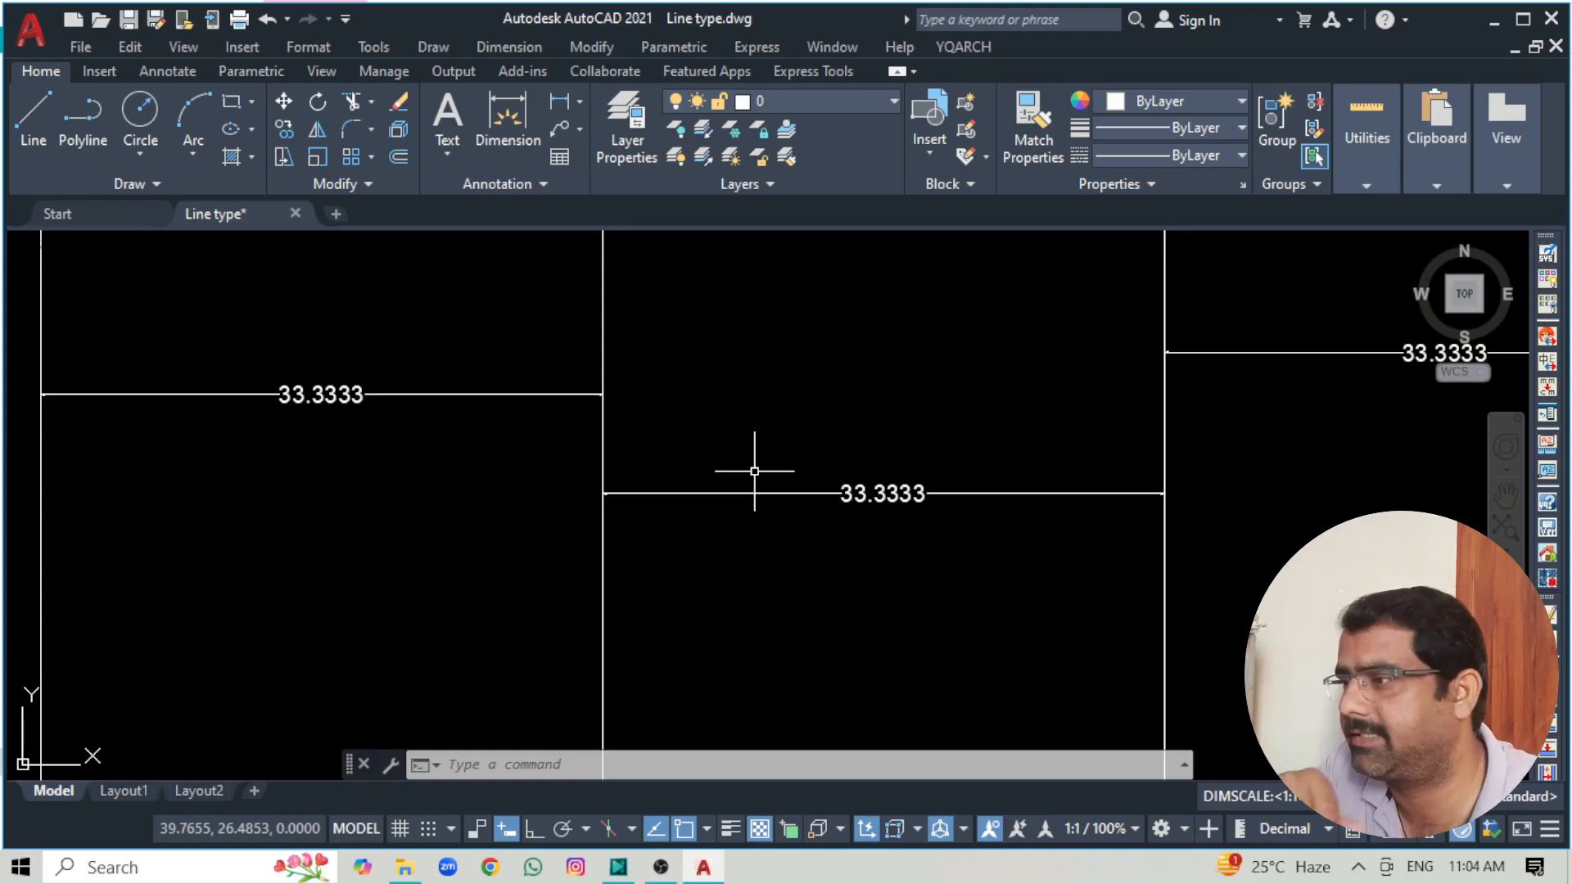
scroll(754, 471, down, 4)
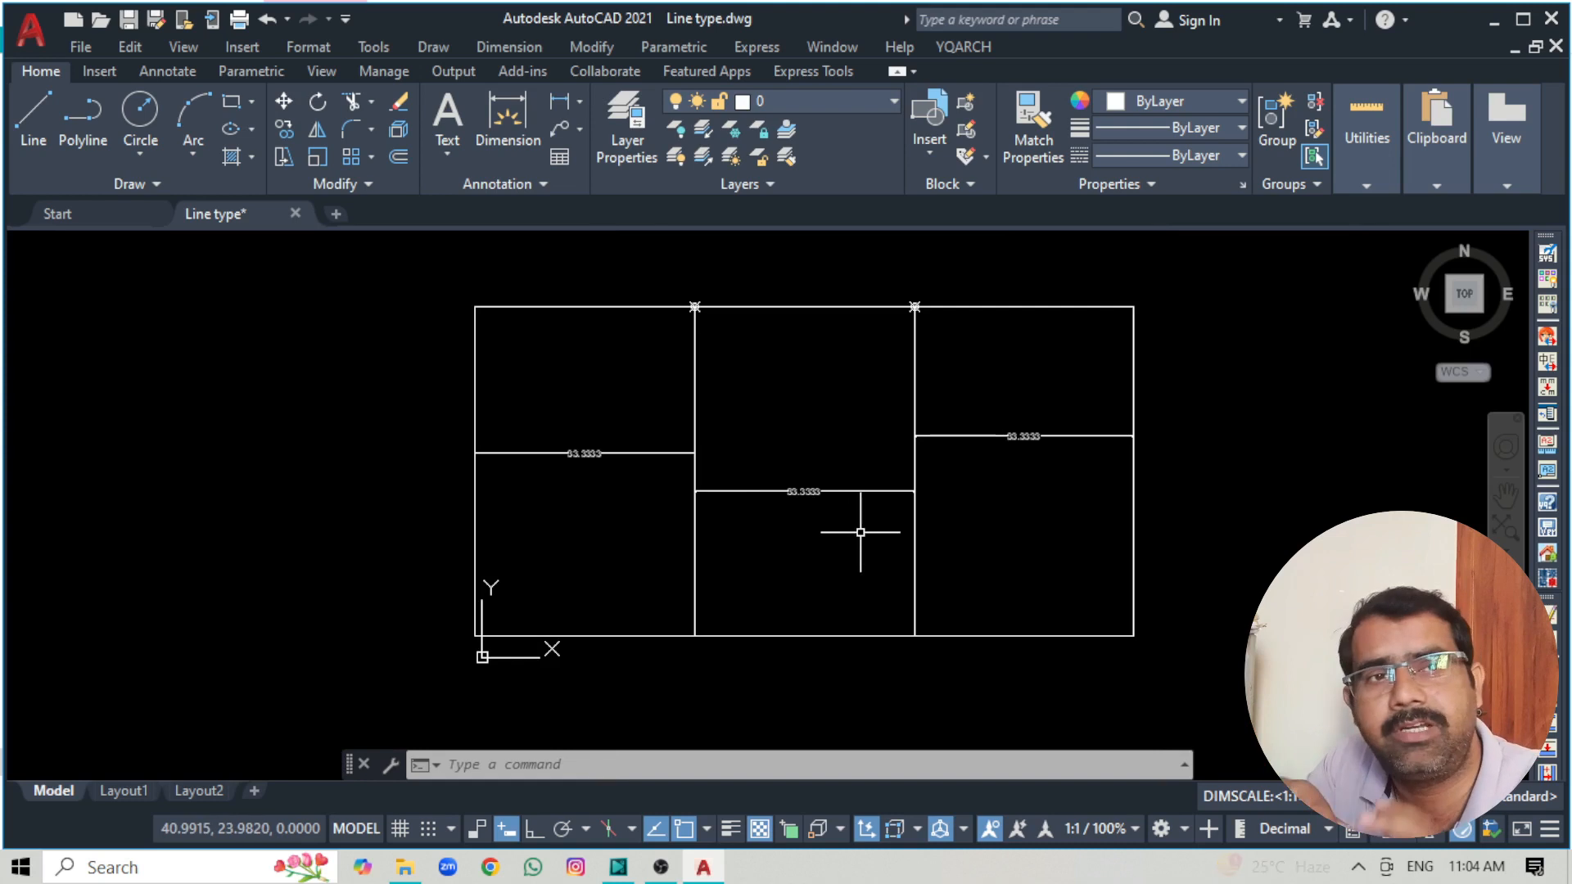